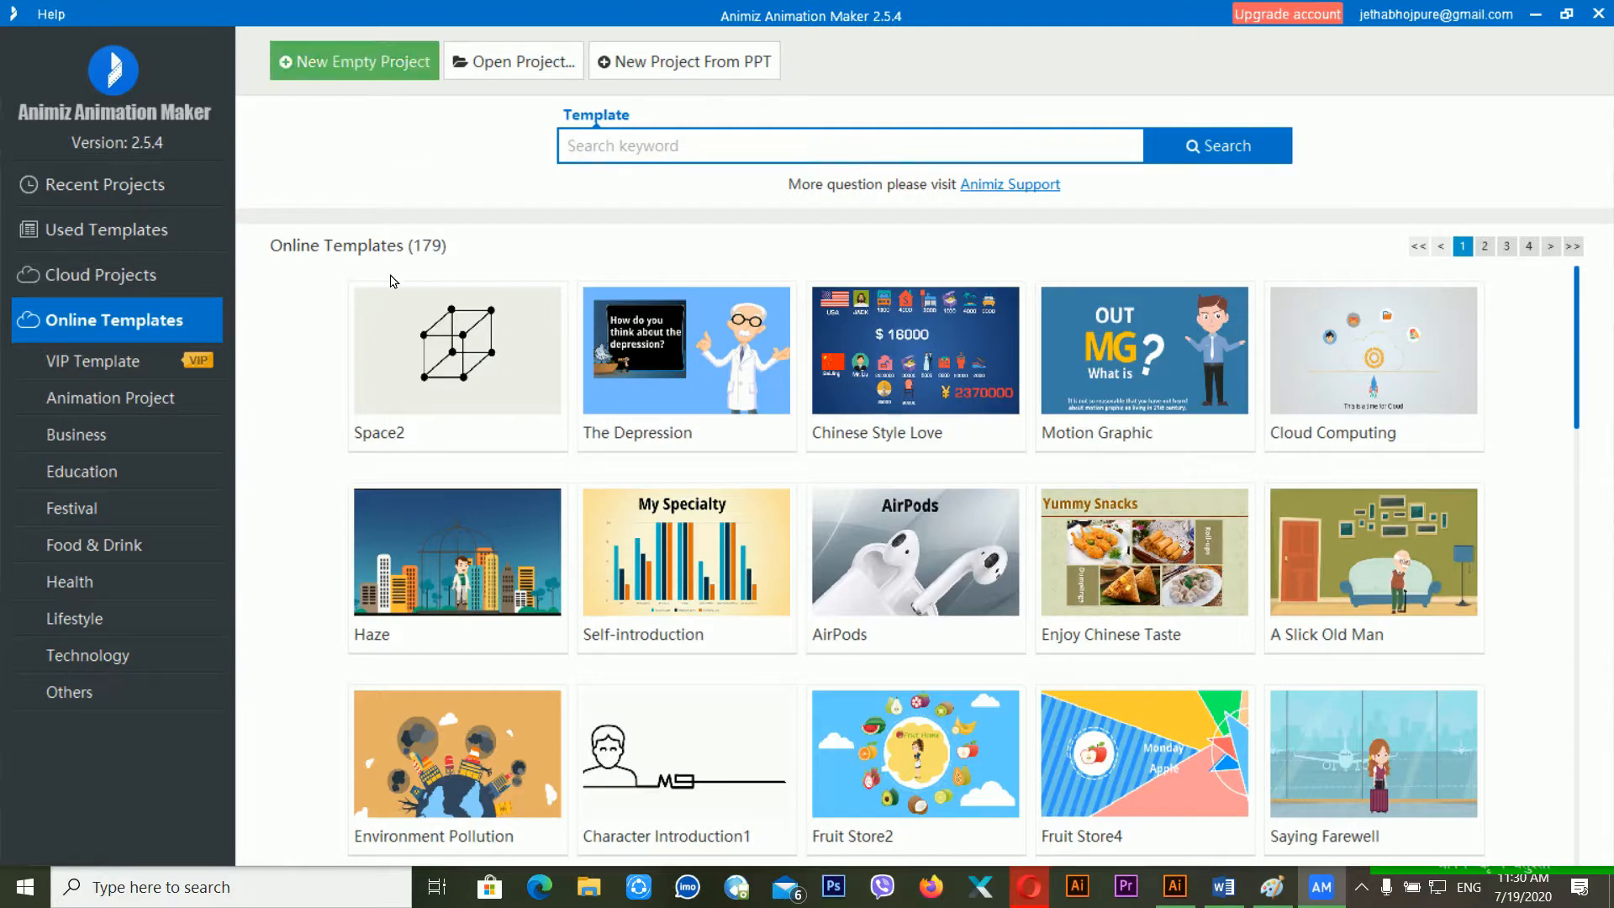
- Create a new empty project and add a text object reading "Demo Text" in the upper-left part of the canvas
click(387, 64)
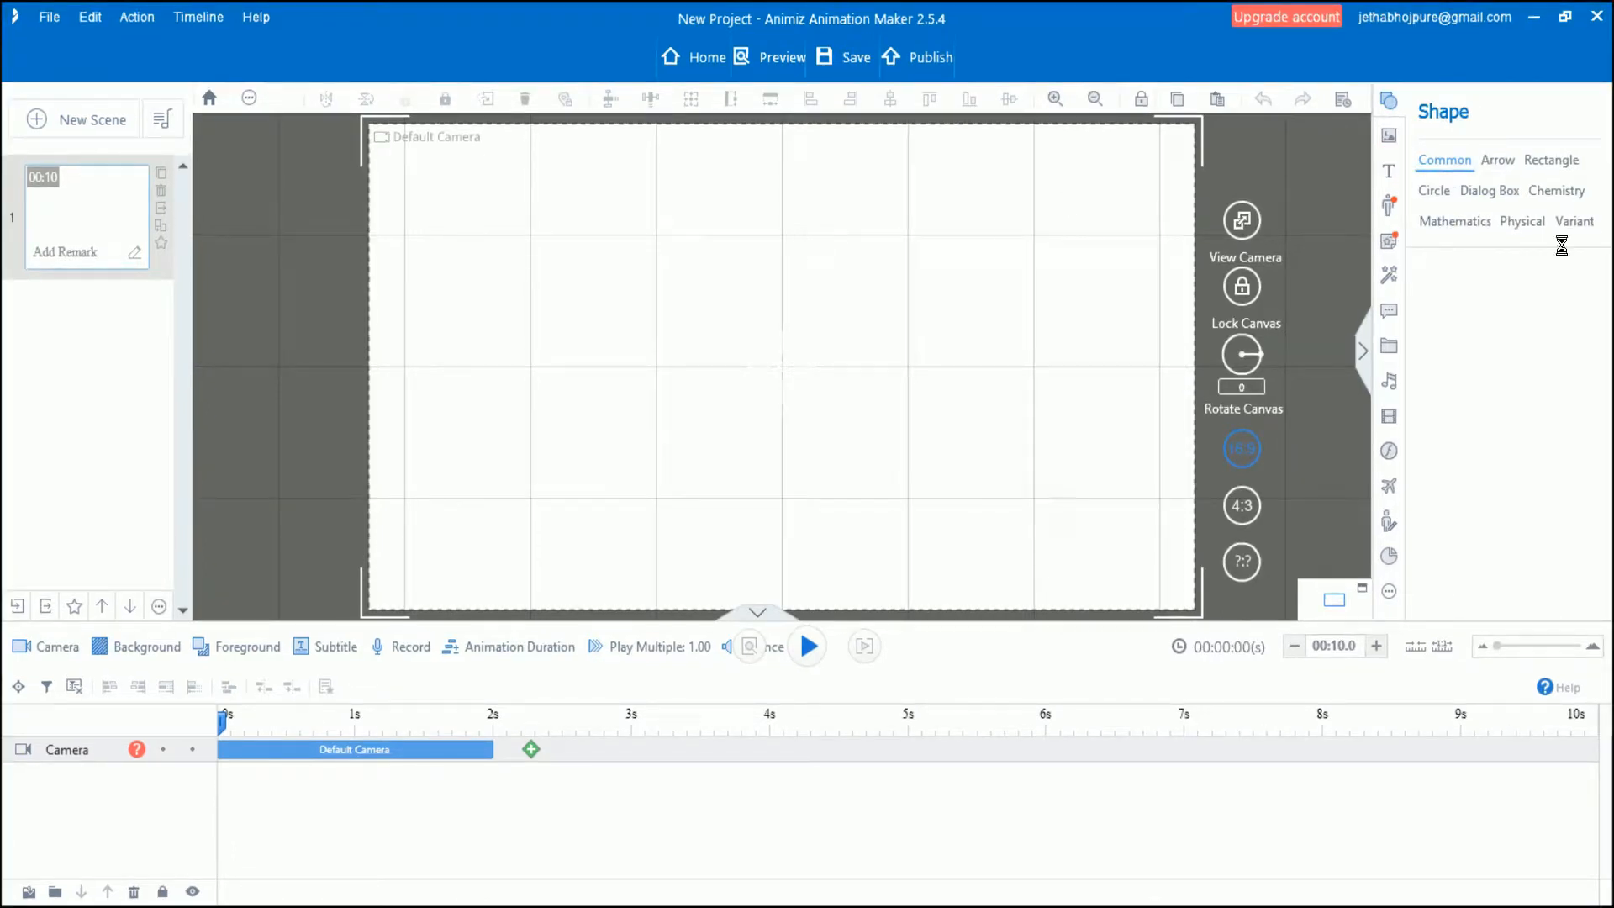
click(1389, 170)
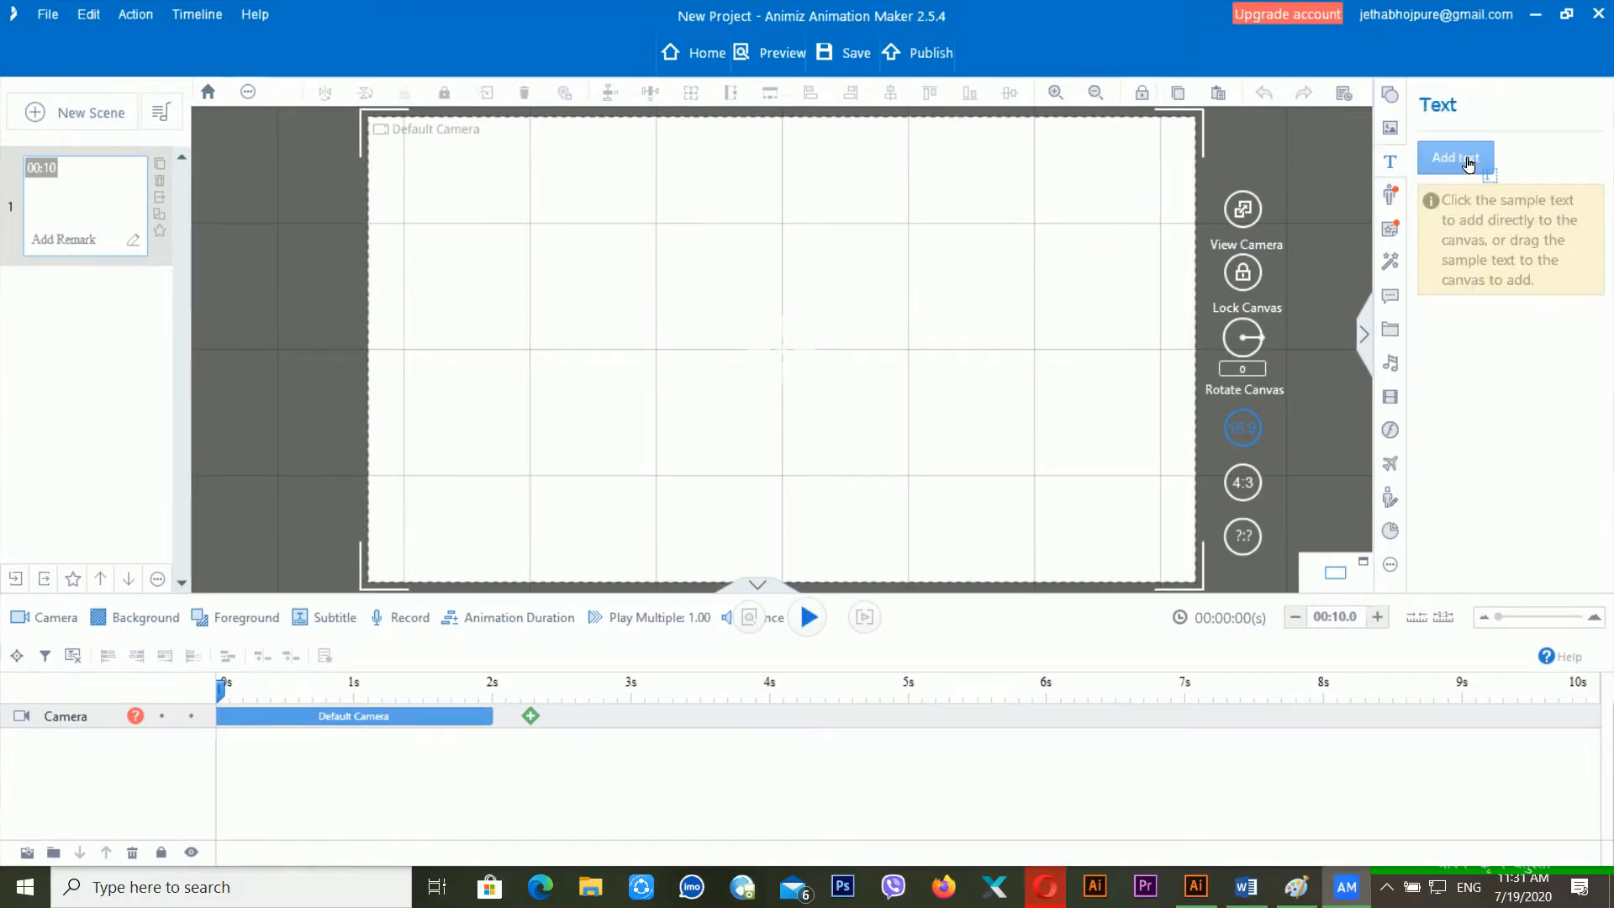
click(1469, 165)
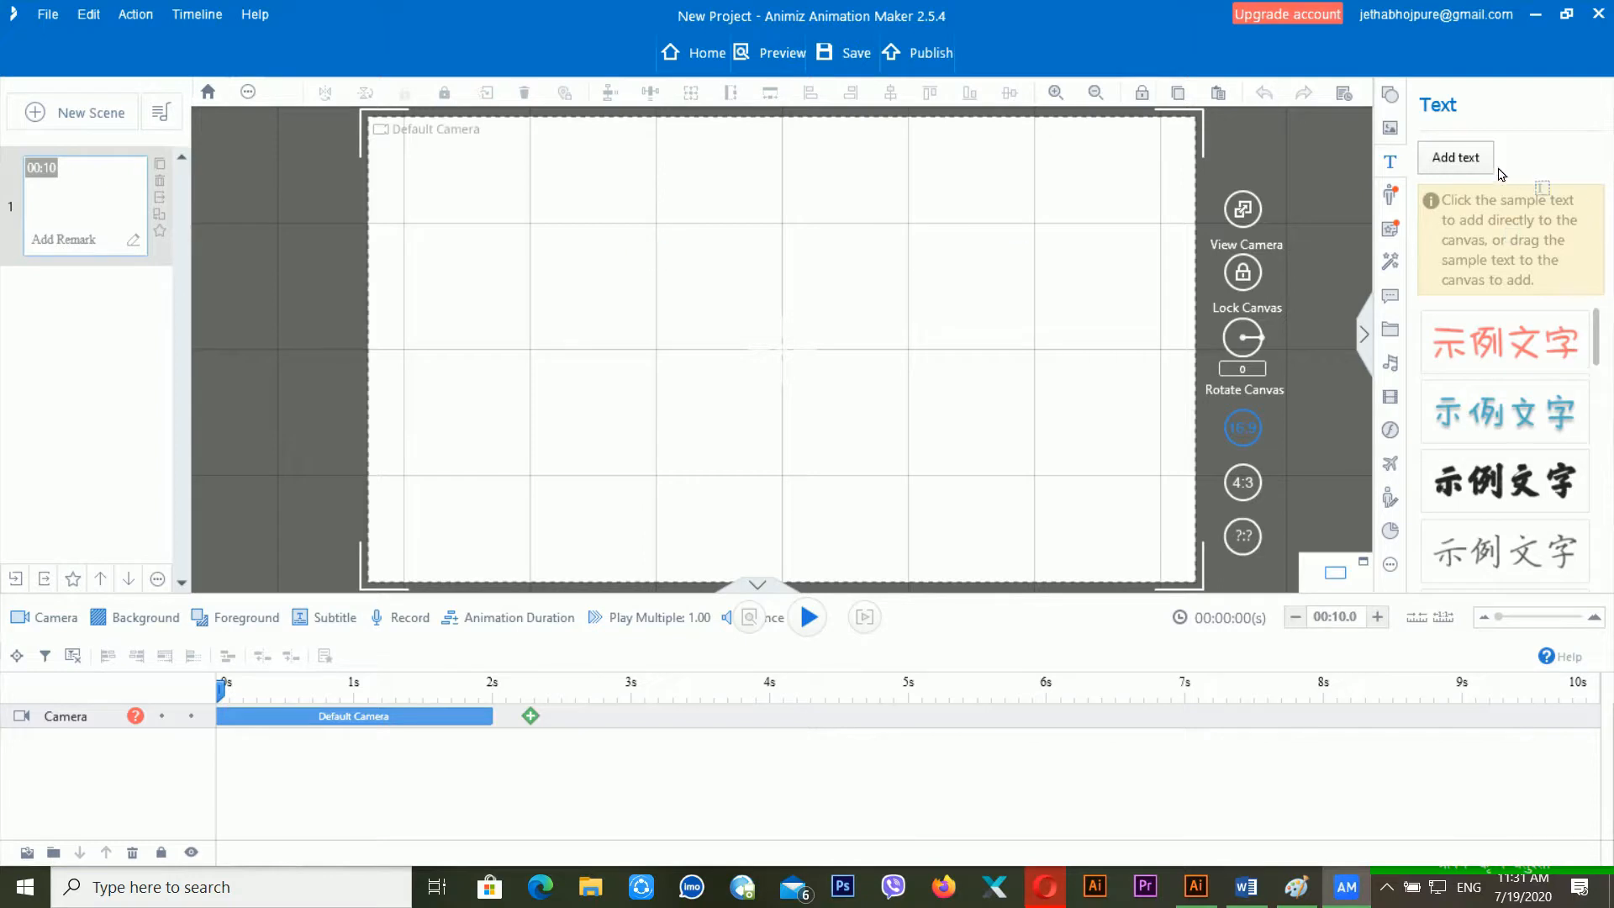
click(1441, 166)
drag(457, 225, 865, 397)
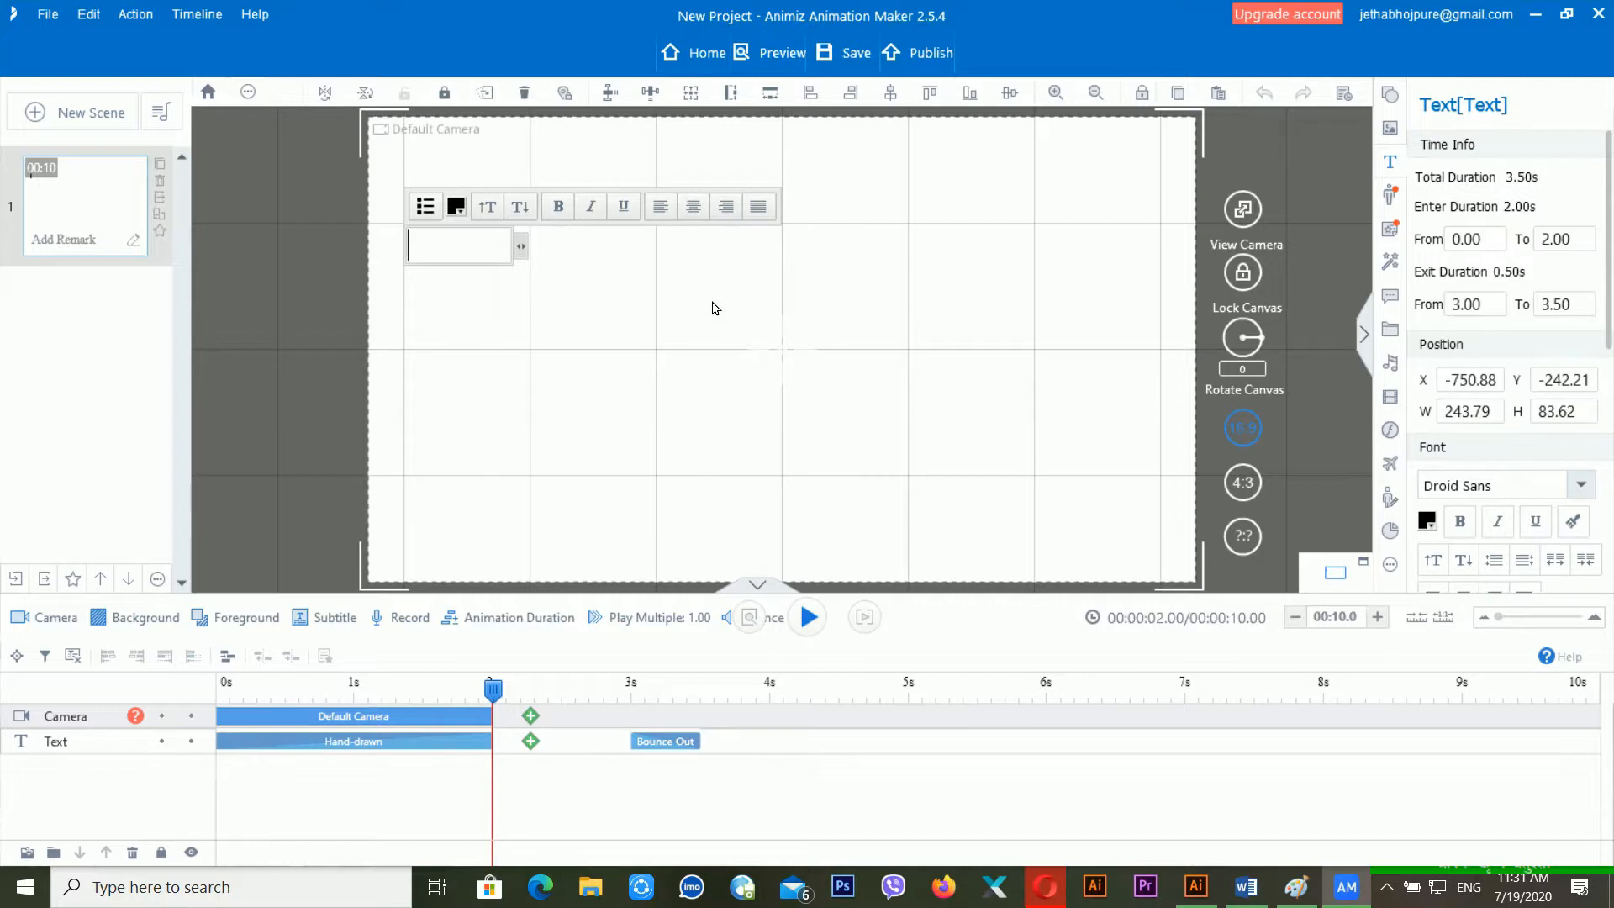
text(Demo Tem)
key(BackSpace)
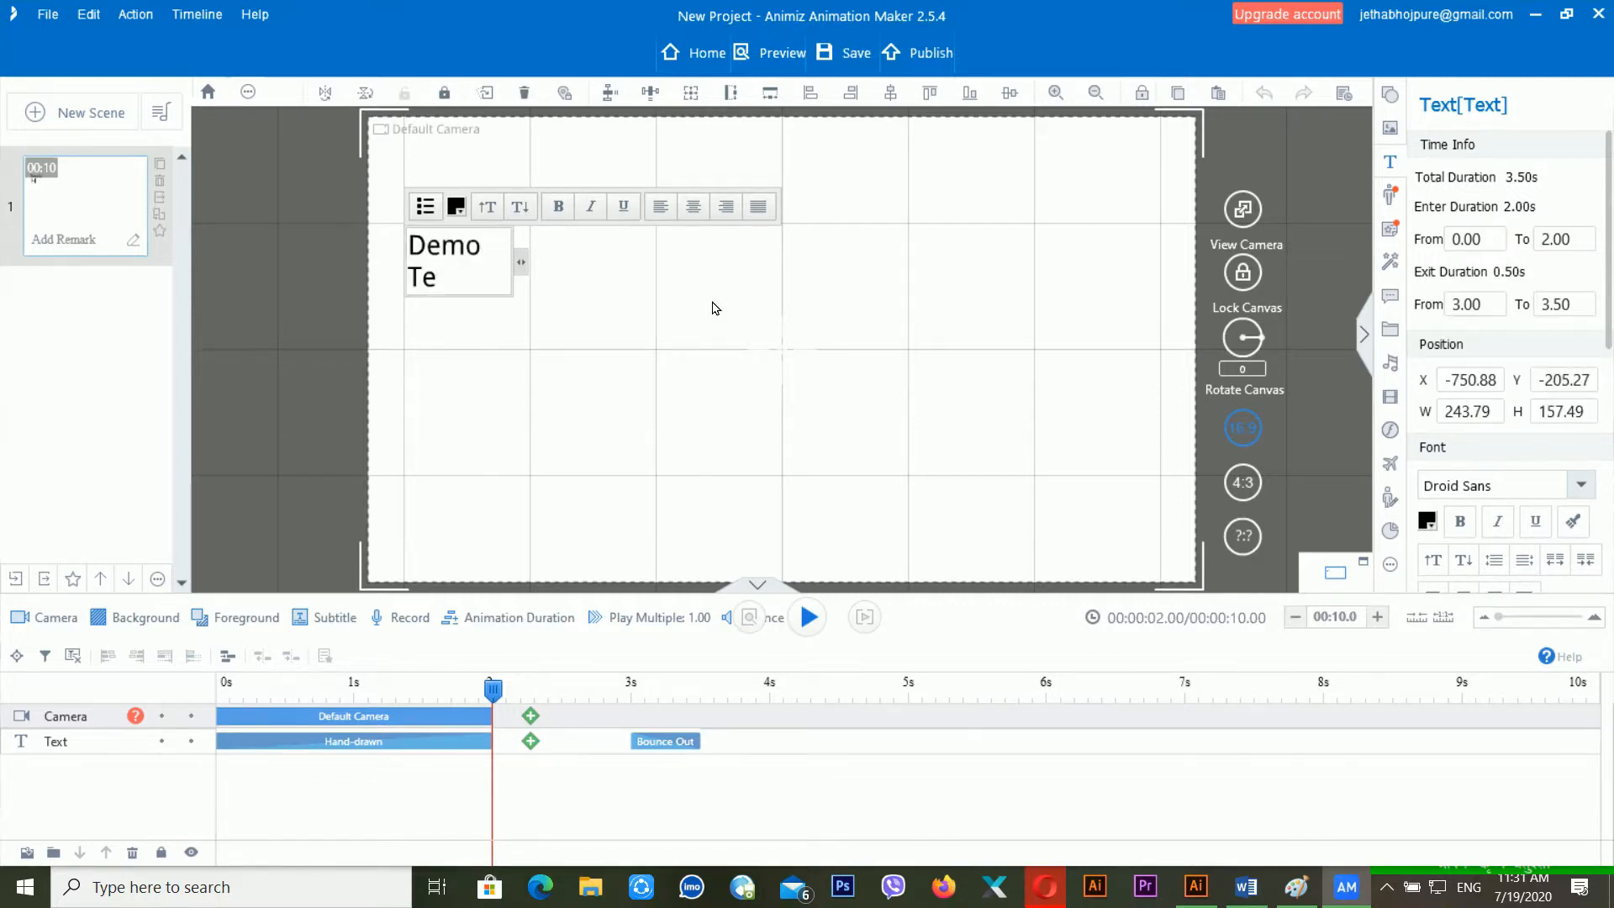
text(xt)
- Enlarge the Demo Text lettering and widen its text box to about 1309 so both words fit on one line
drag(522, 263, 799, 277)
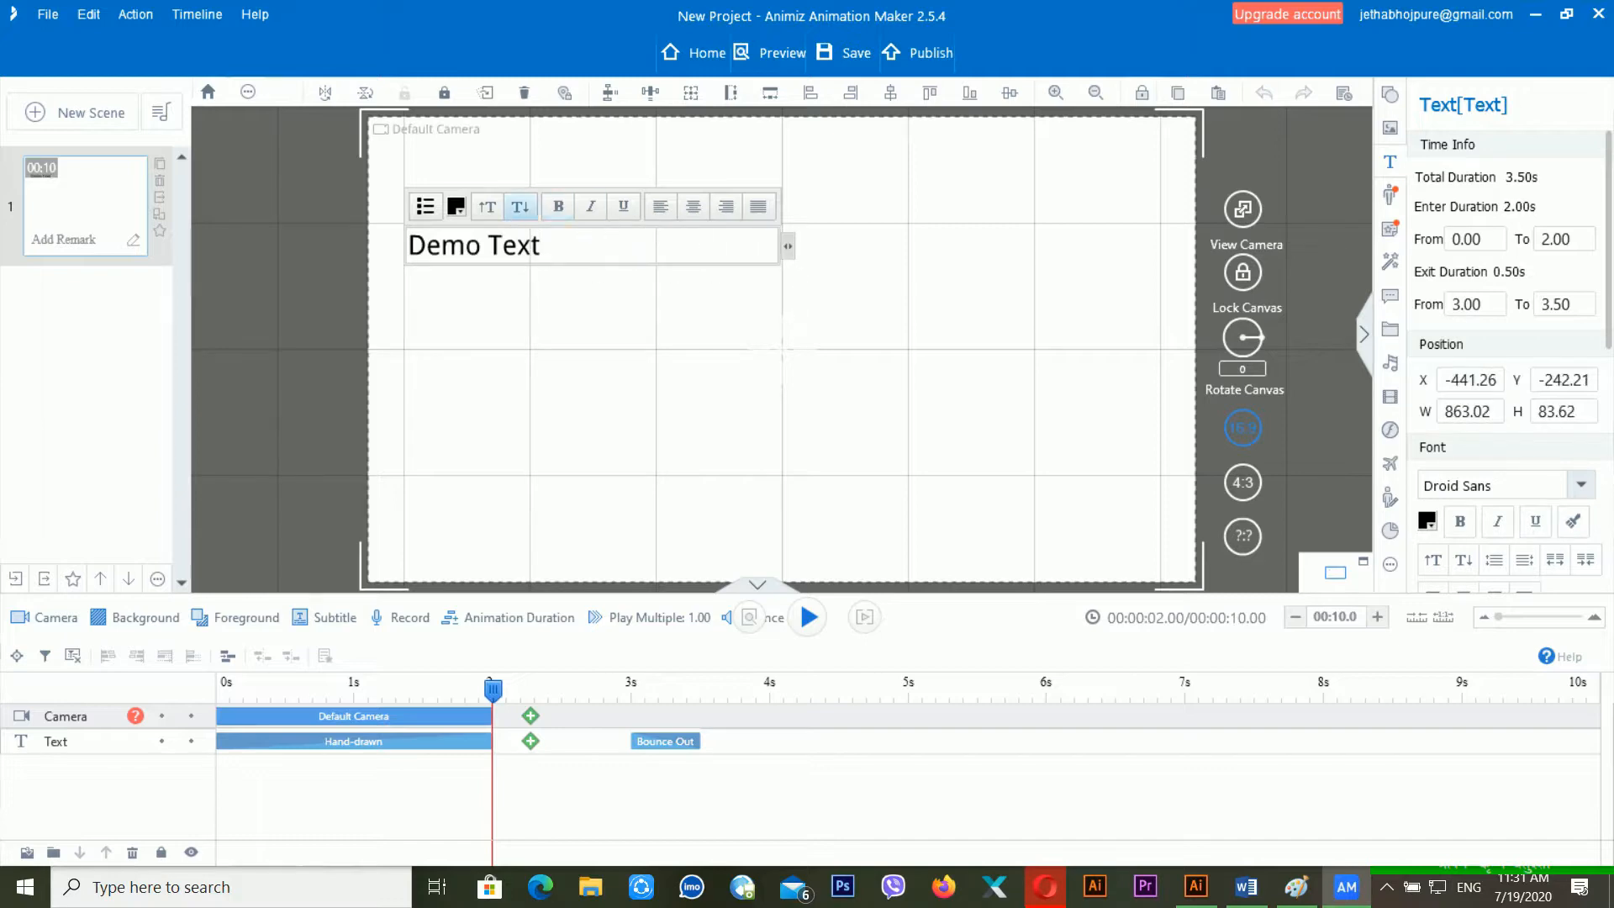
click(502, 209)
click(502, 209)
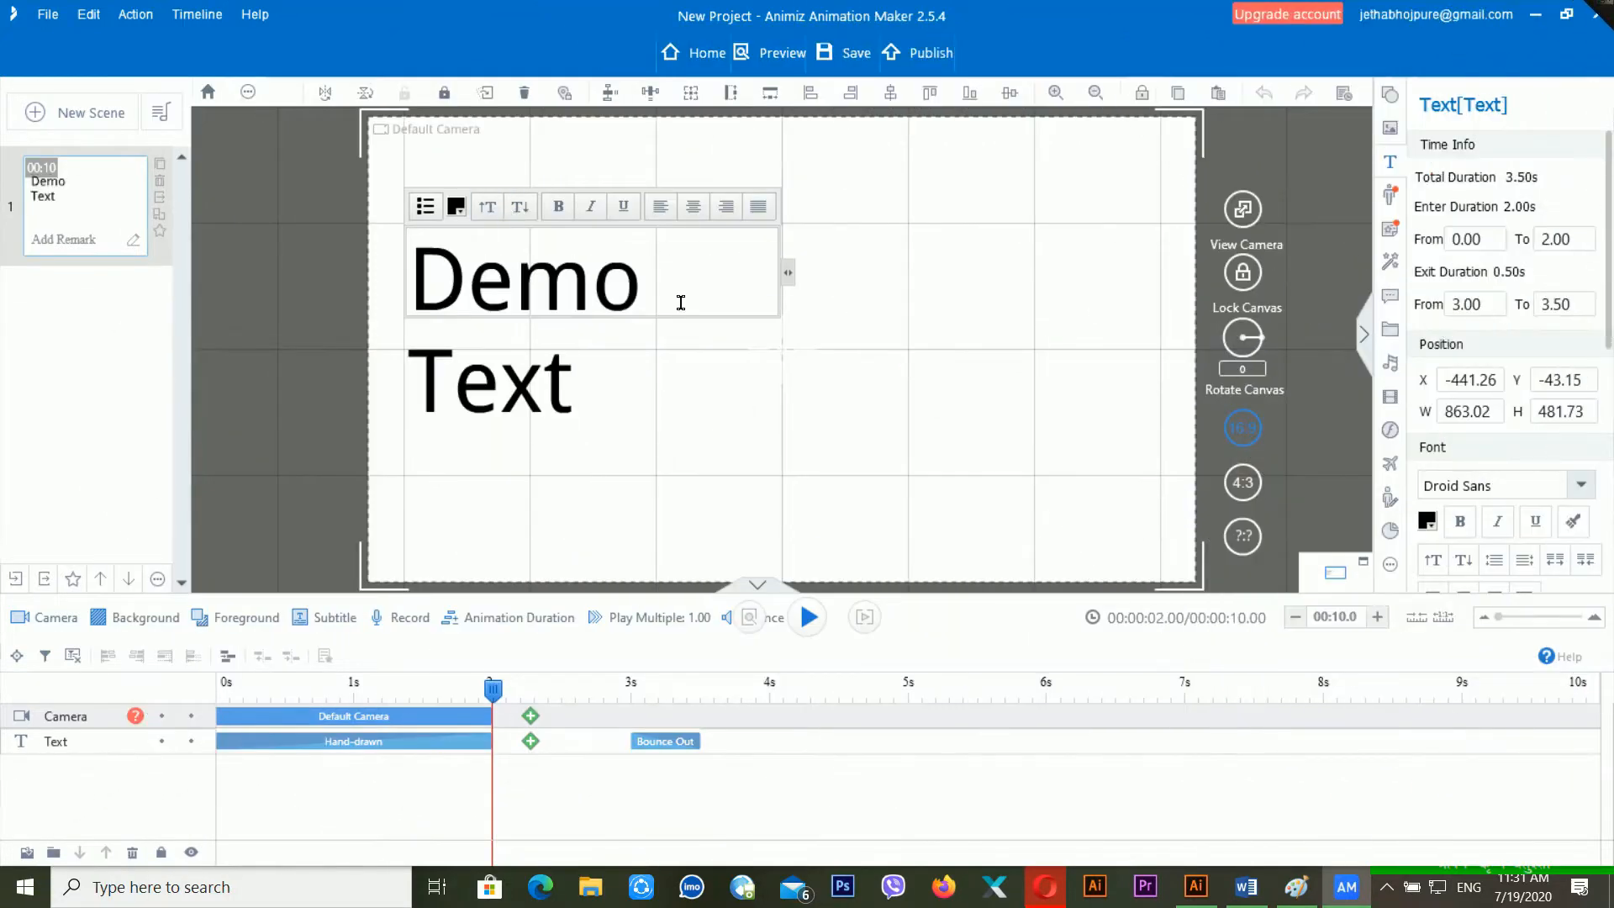
drag(790, 274, 995, 280)
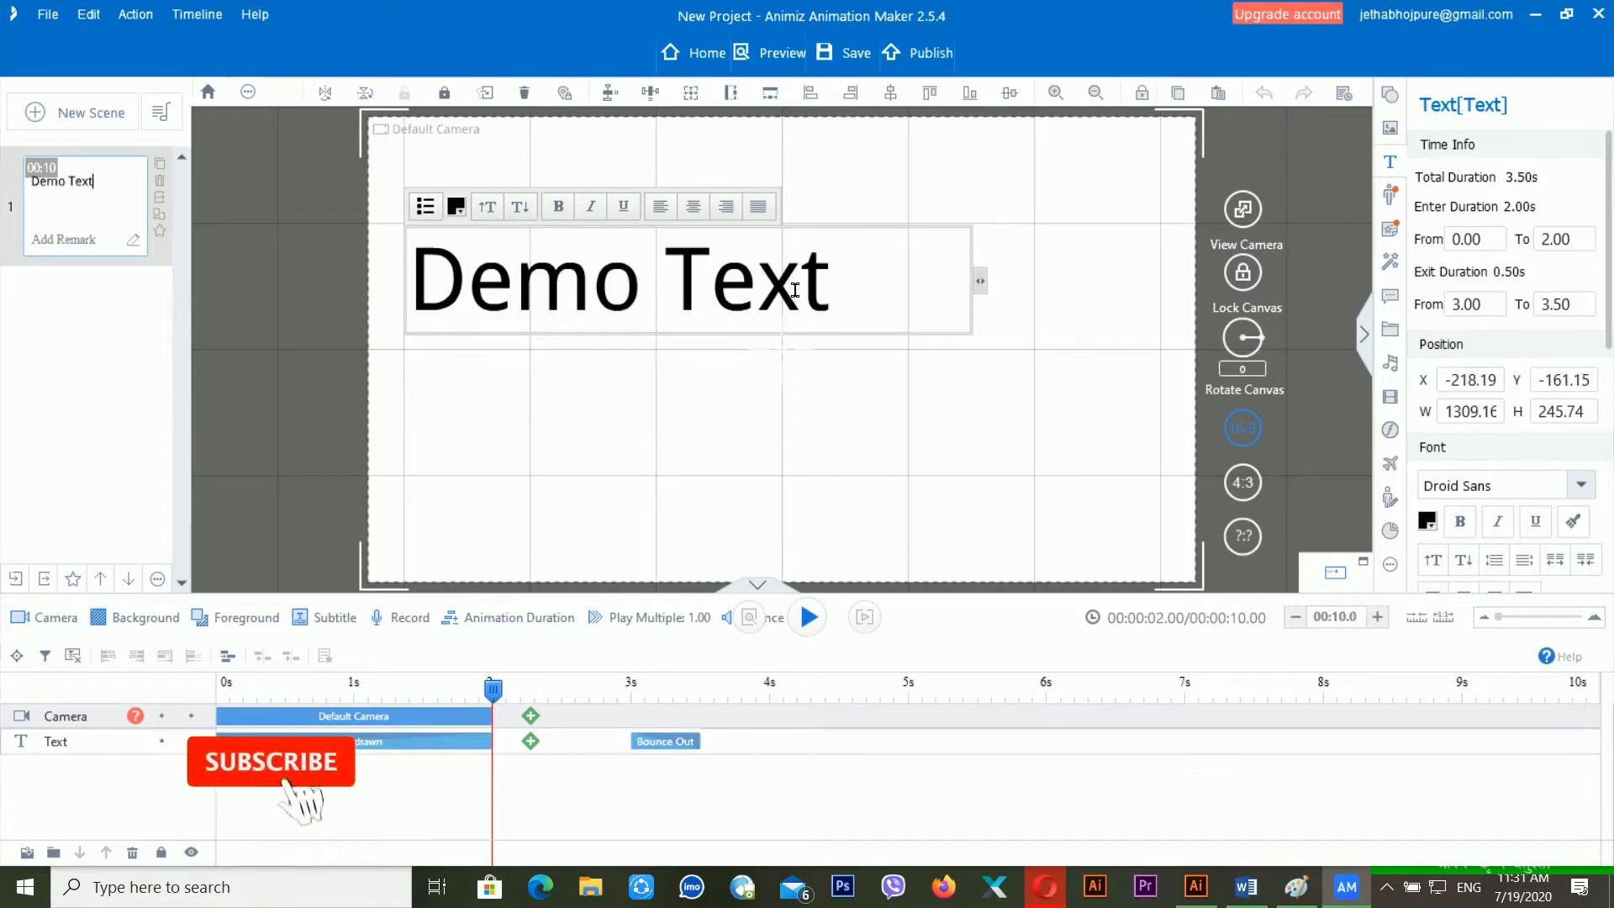
- Move the Demo Text object partly off the canvas's left edge, to about X -1190
drag(872, 326, 452, 323)
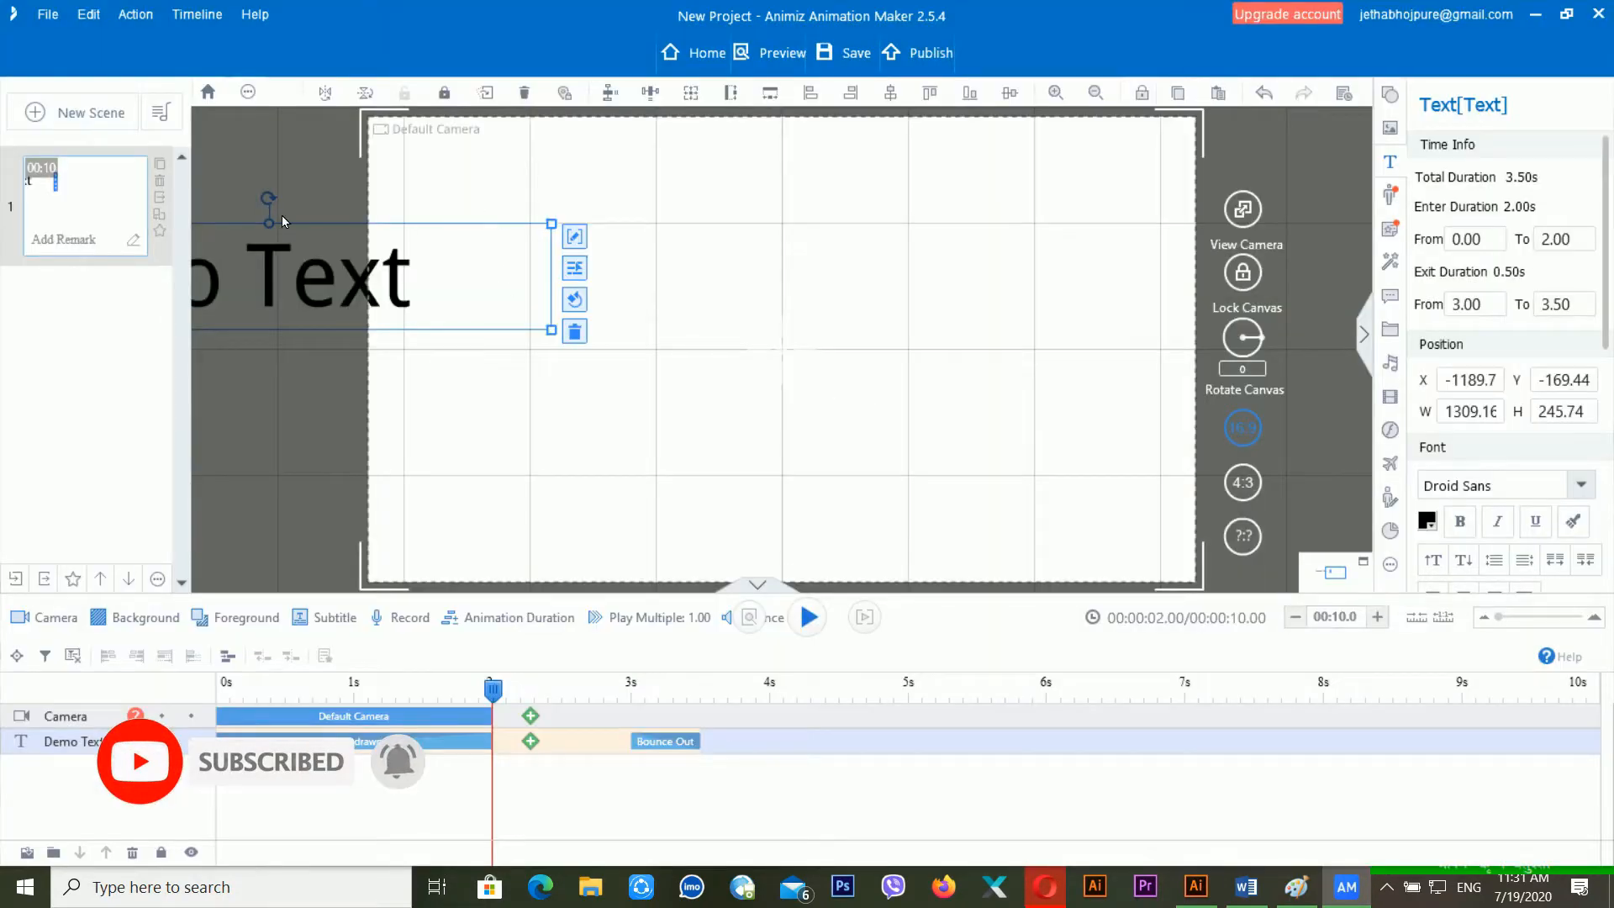
drag(327, 222, 778, 221)
- Recolor the entire Demo Text object bright red from the standard colors
click(704, 267)
double_click(711, 270)
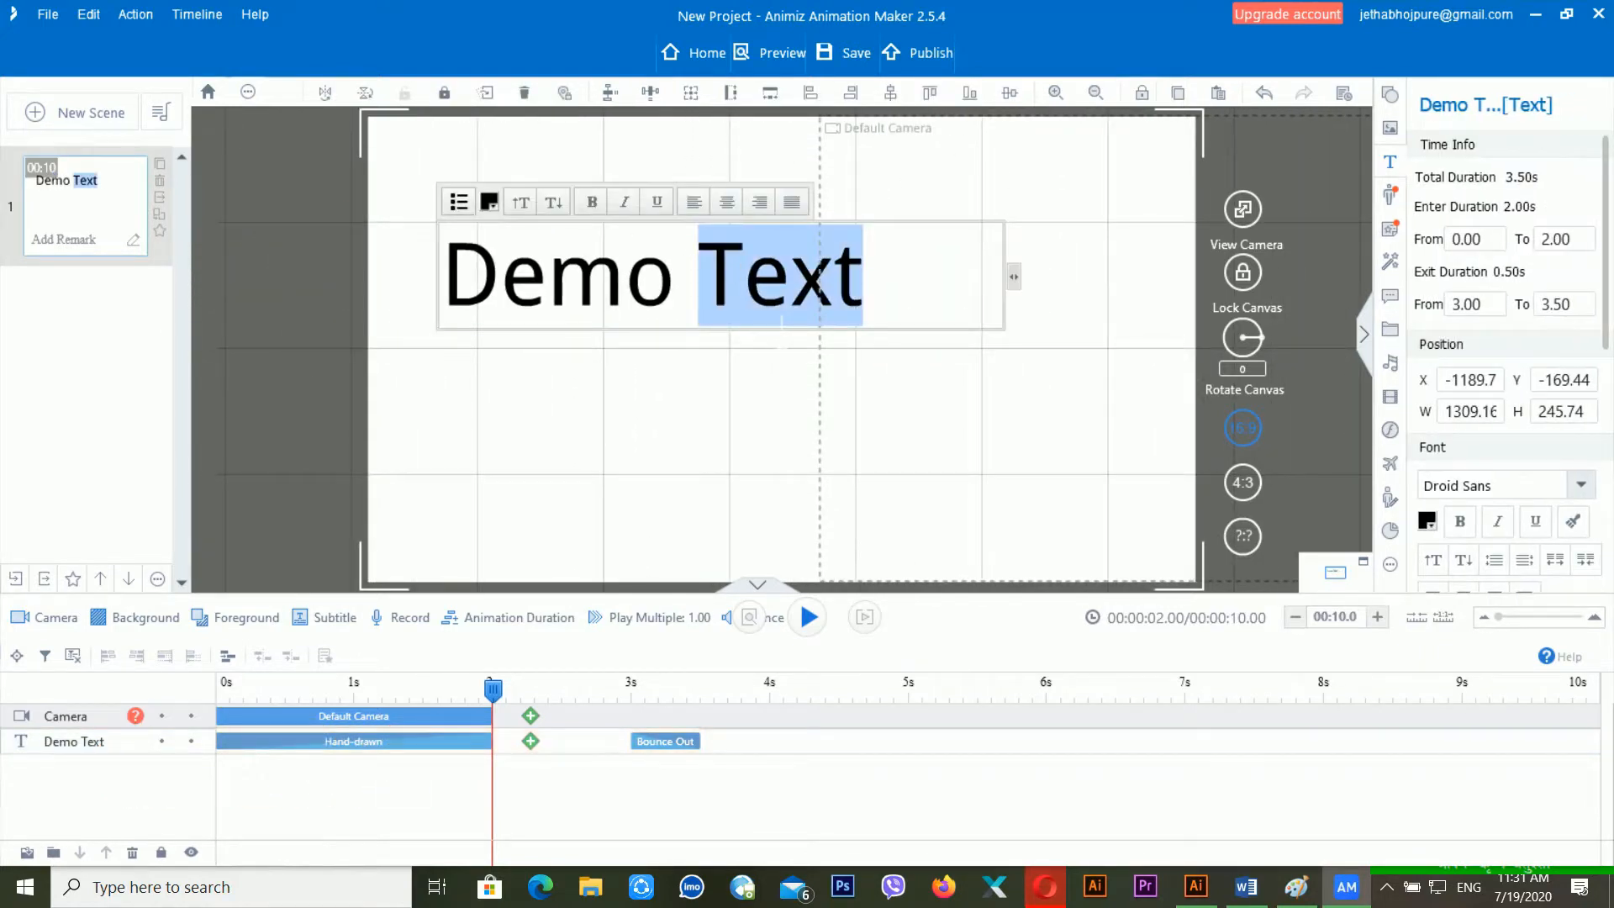
click(532, 271)
click(489, 202)
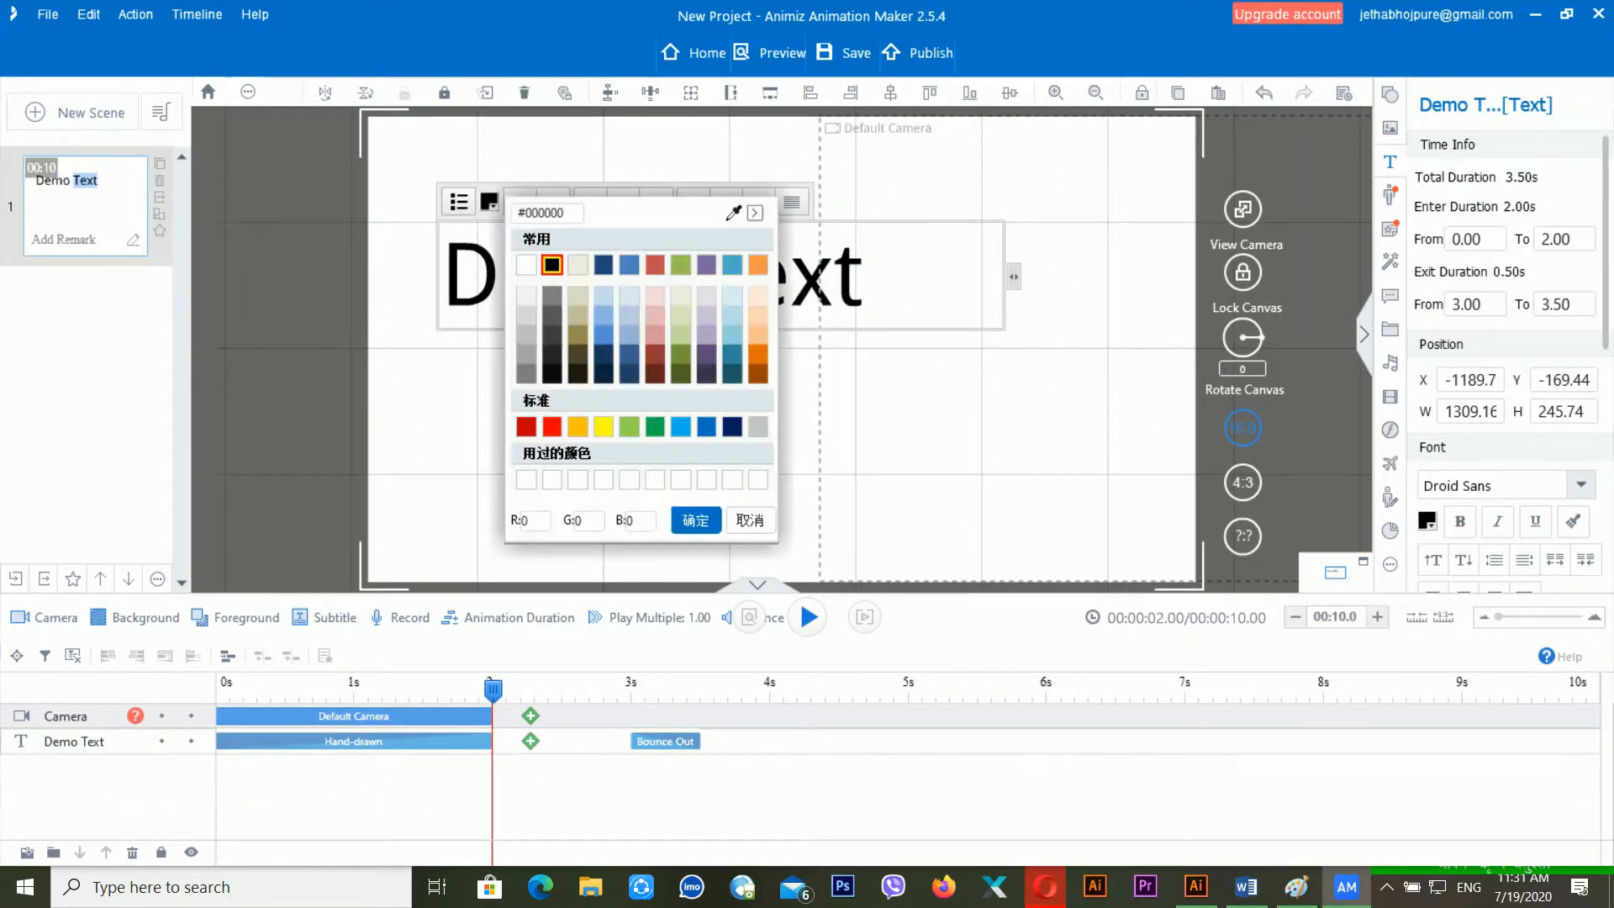
click(551, 426)
click(744, 285)
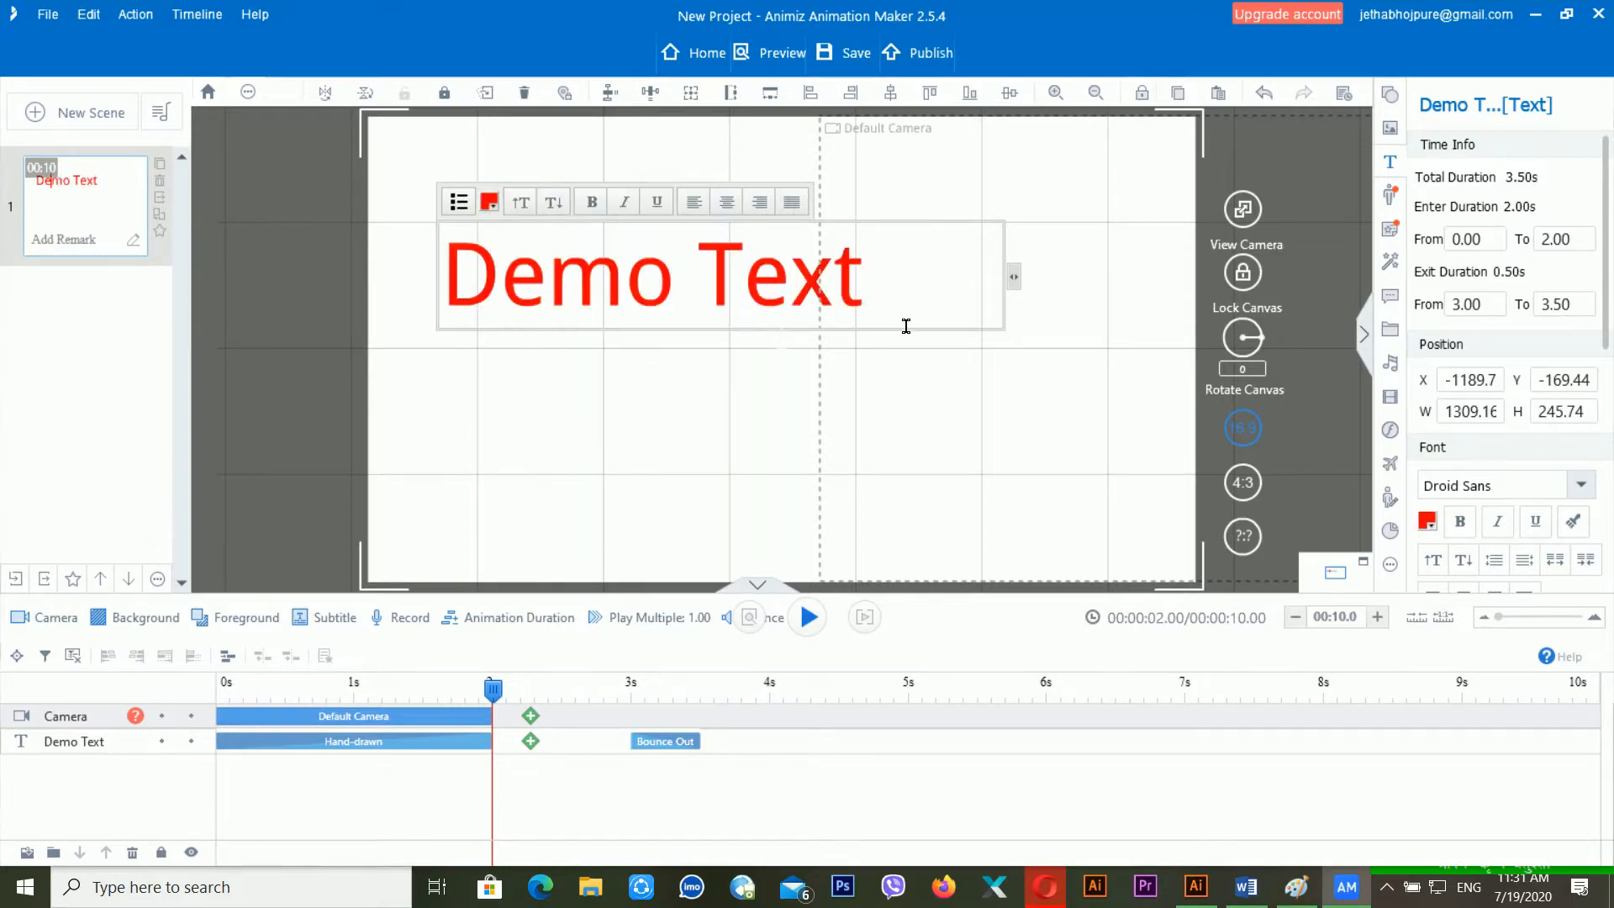
click(959, 348)
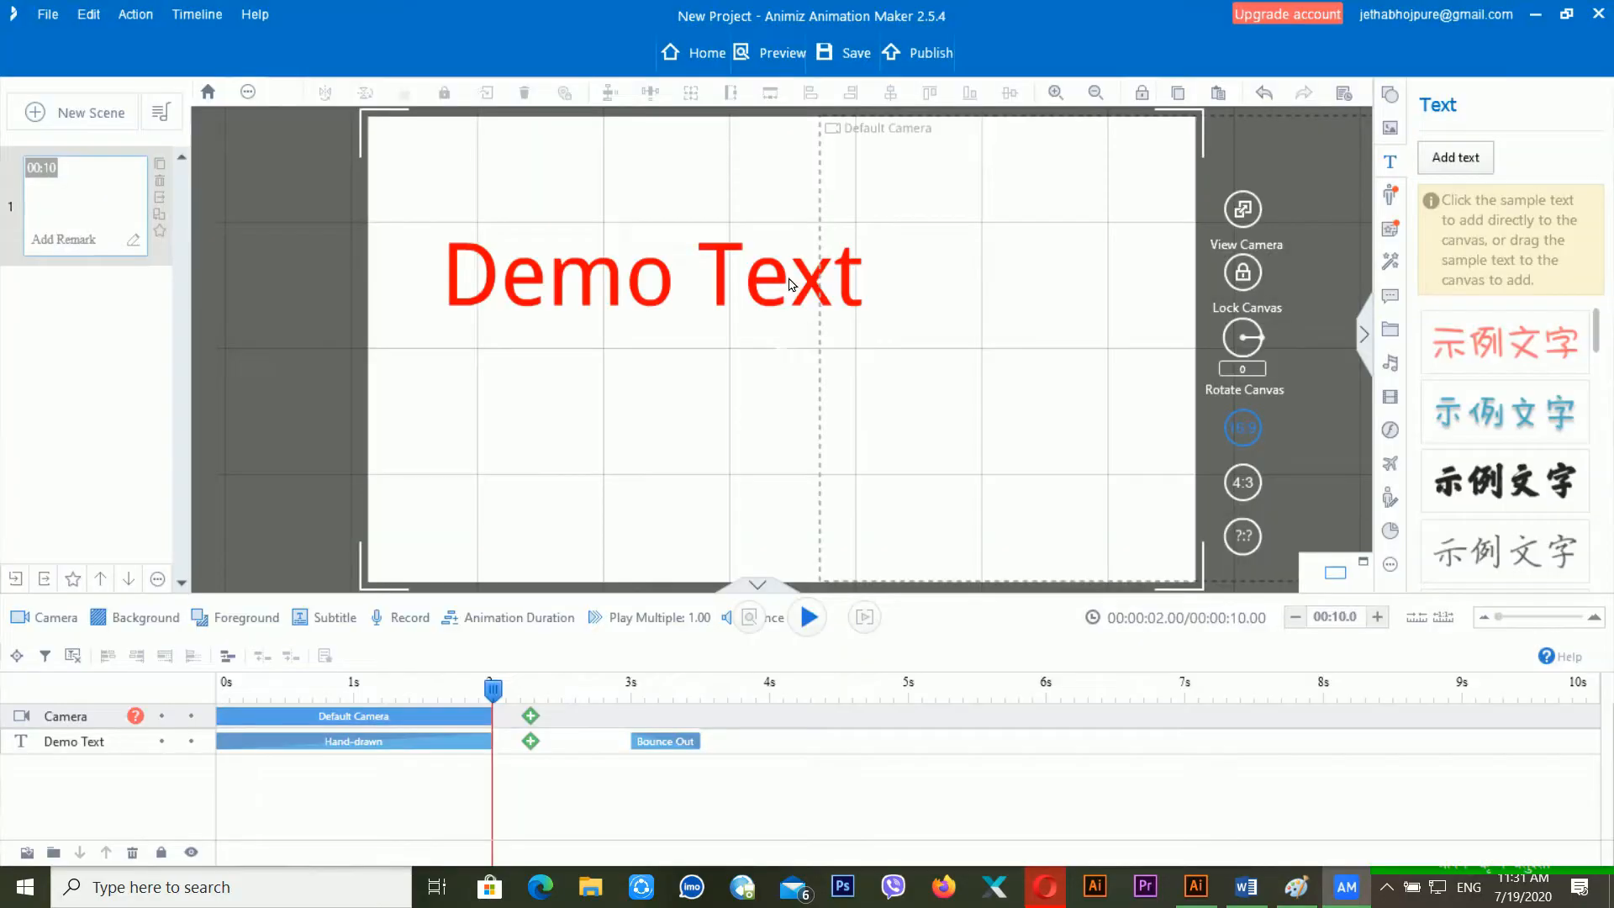
- Preview the Demo Text animation on the timeline from about 0.4 s through its Bounce Out exit
click(790, 284)
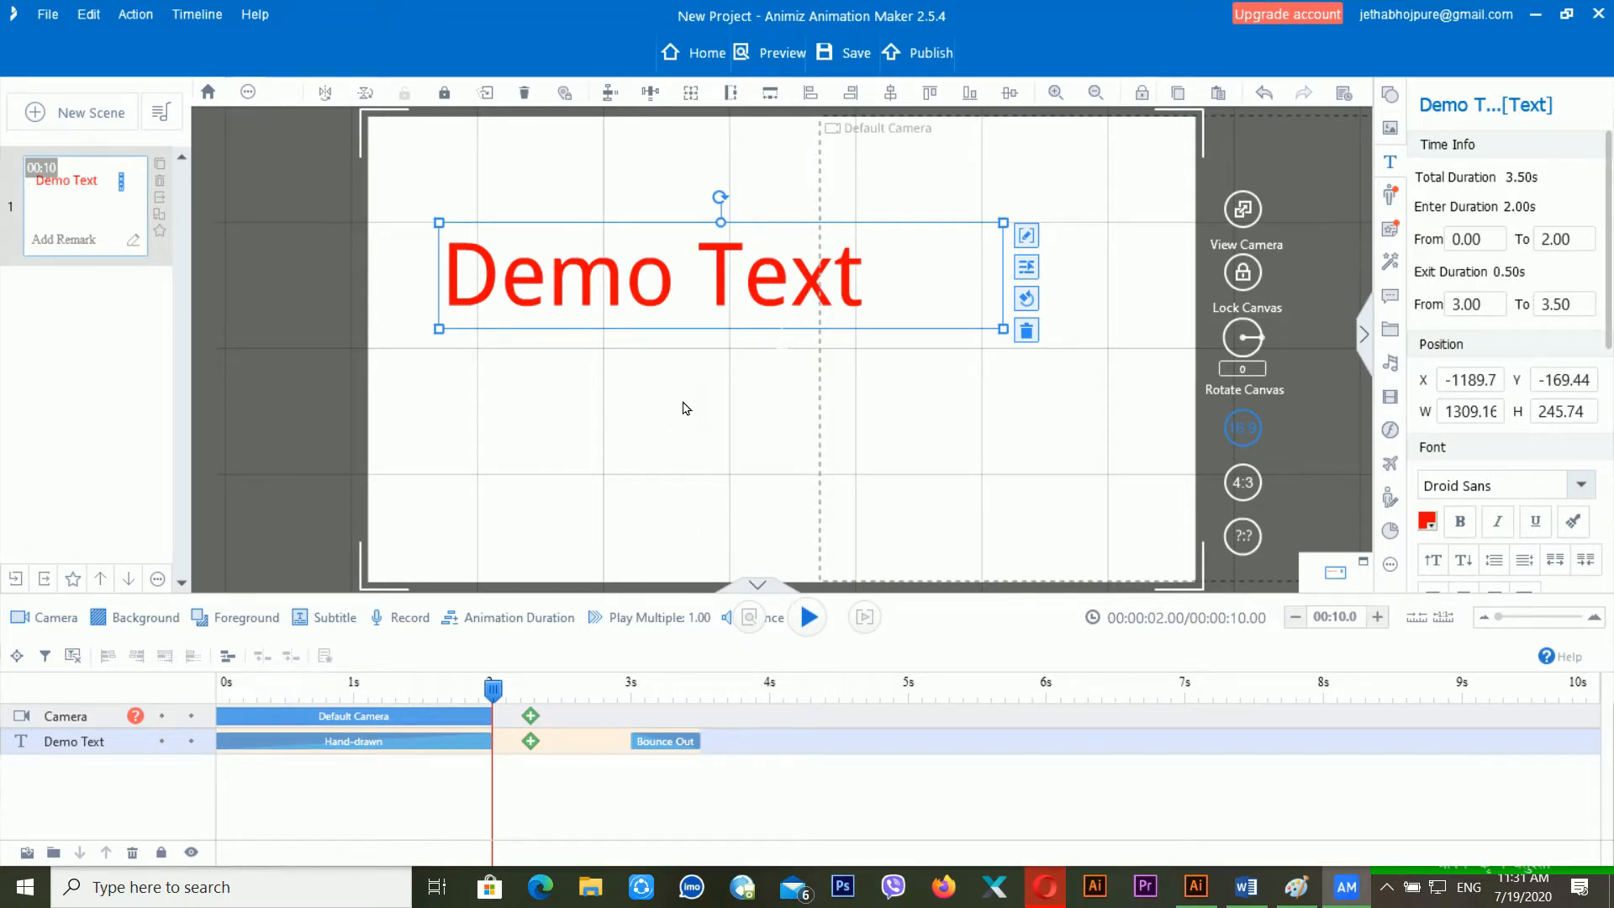
click(272, 700)
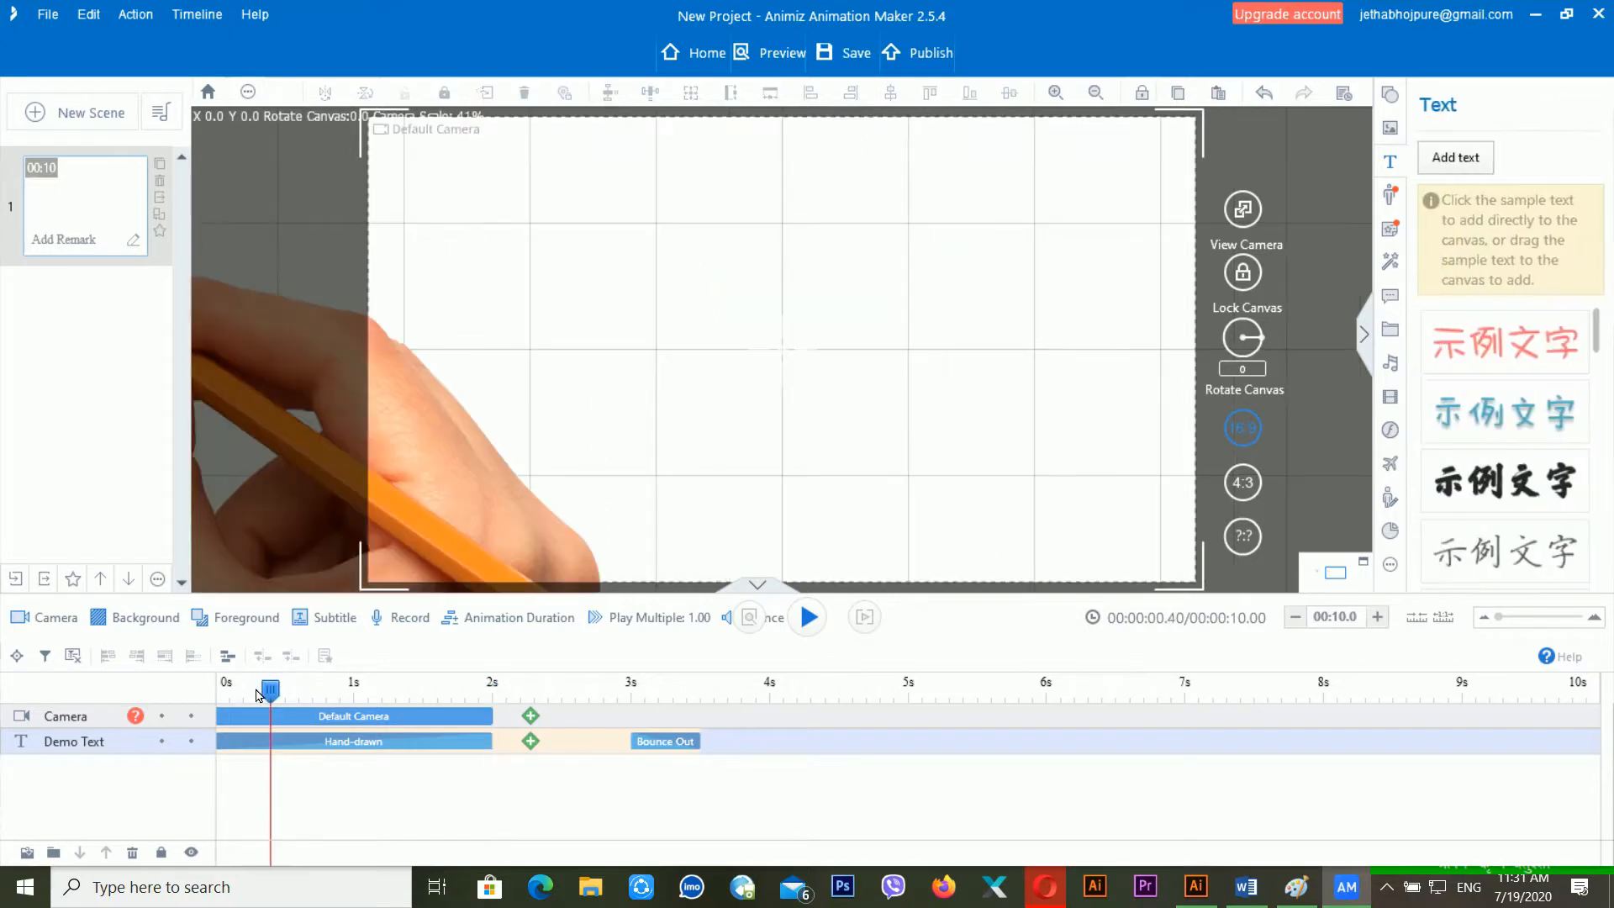
mouse_move(259, 695)
mouse_down()
mouse_move(222, 694)
mouse_move(528, 706)
mouse_move(238, 715)
mouse_move(720, 734)
mouse_up()
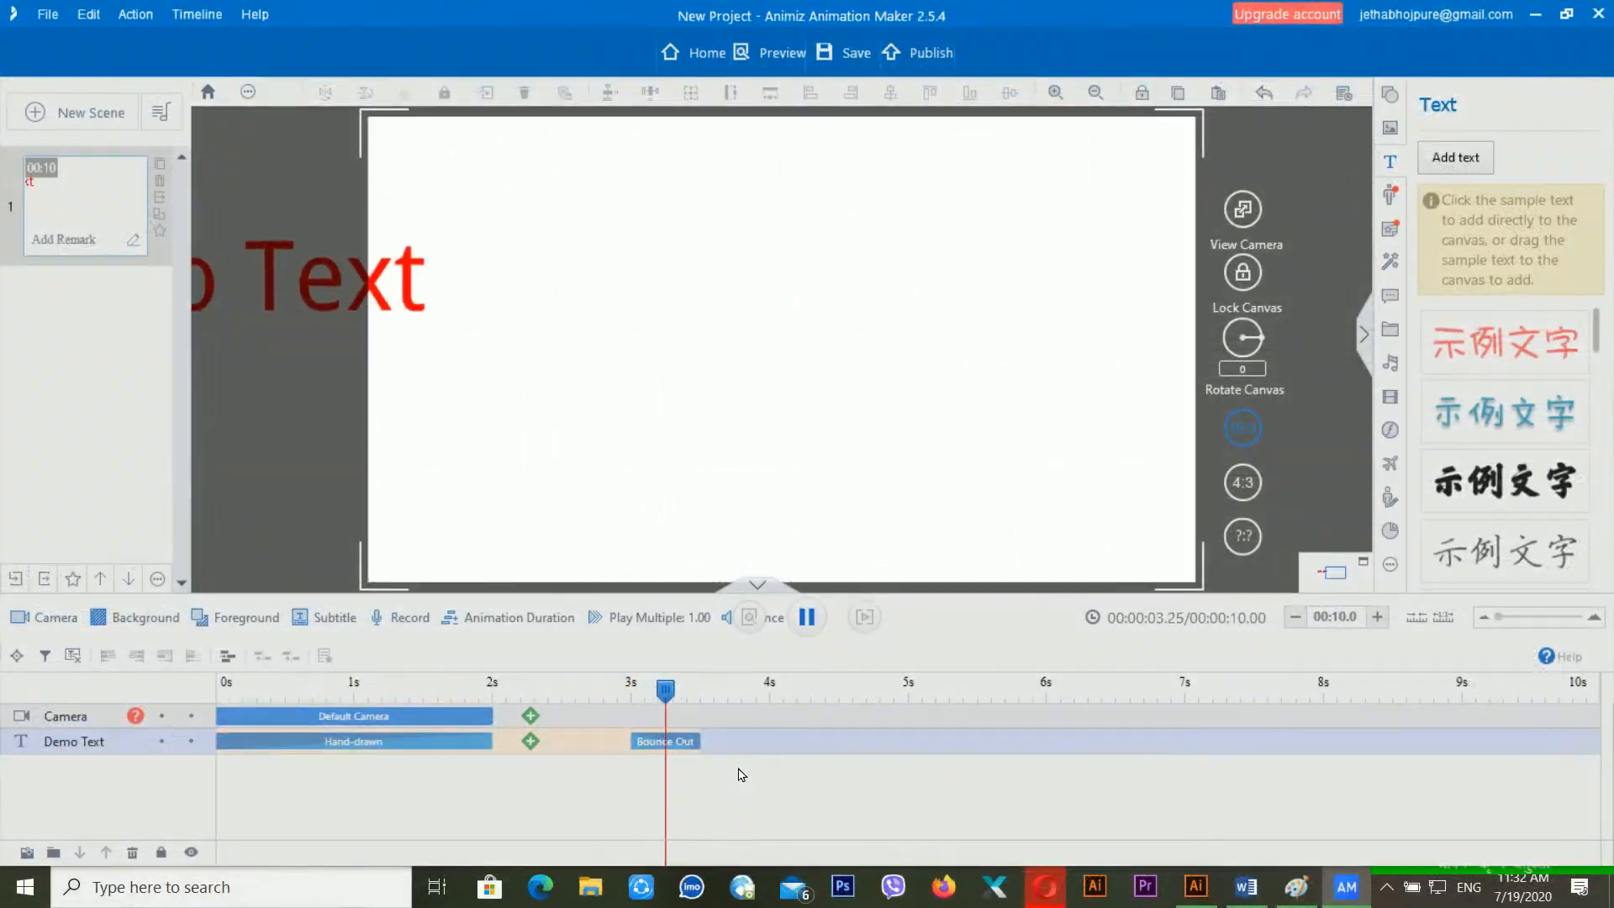
- Add the Glowing Flashing effect to Demo Text between its Hand-drawn entrance and Bounce Out exit
click(439, 747)
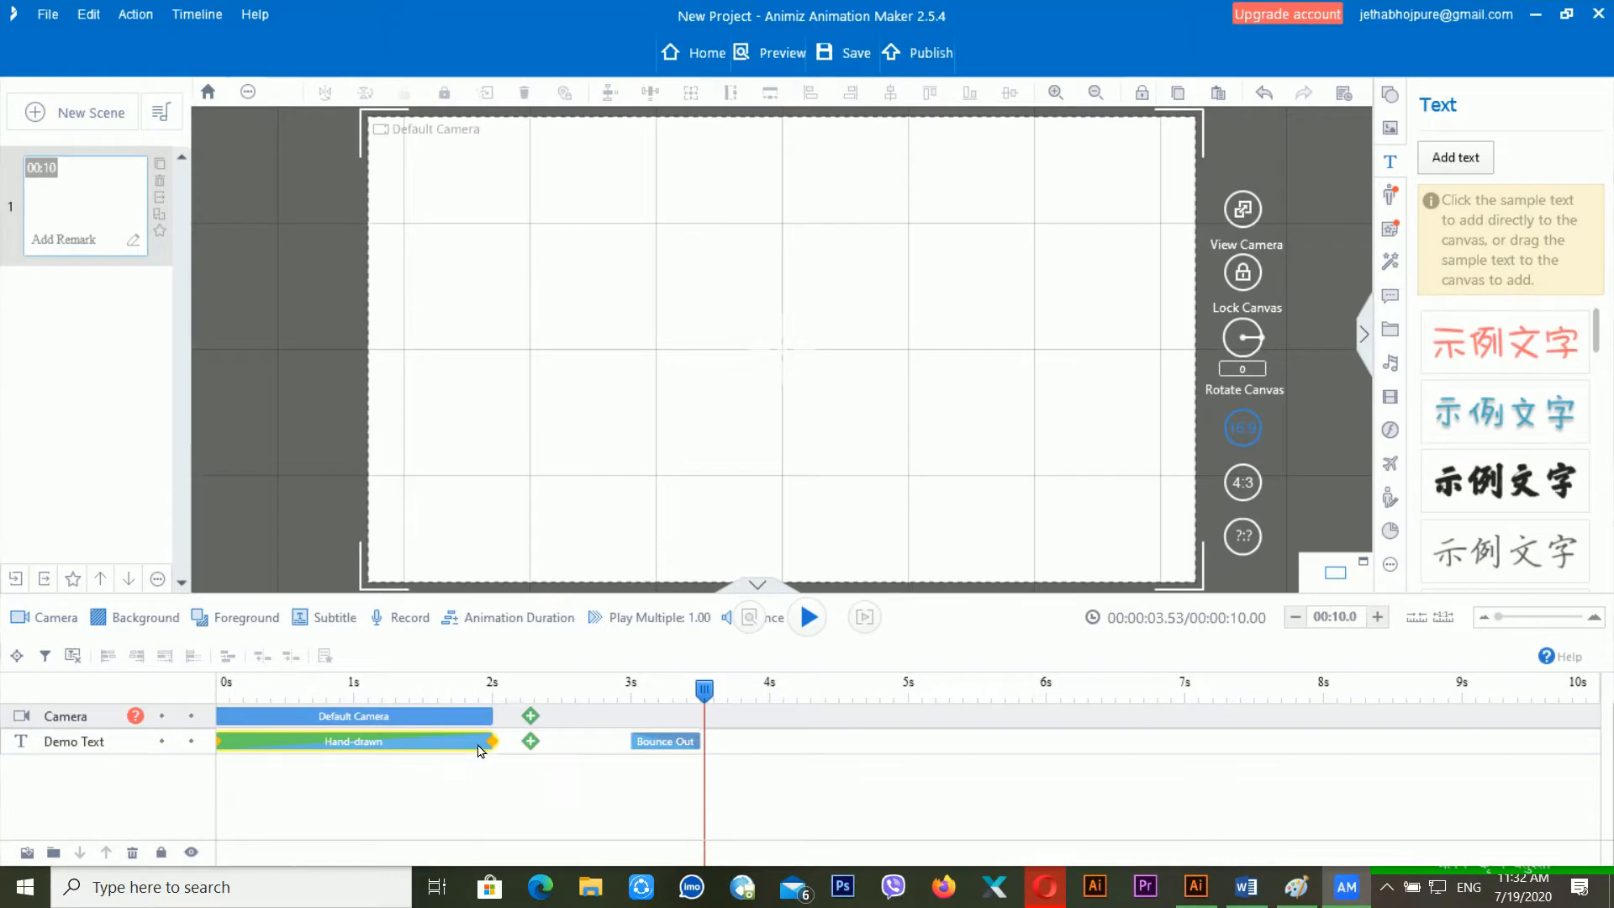
click(531, 742)
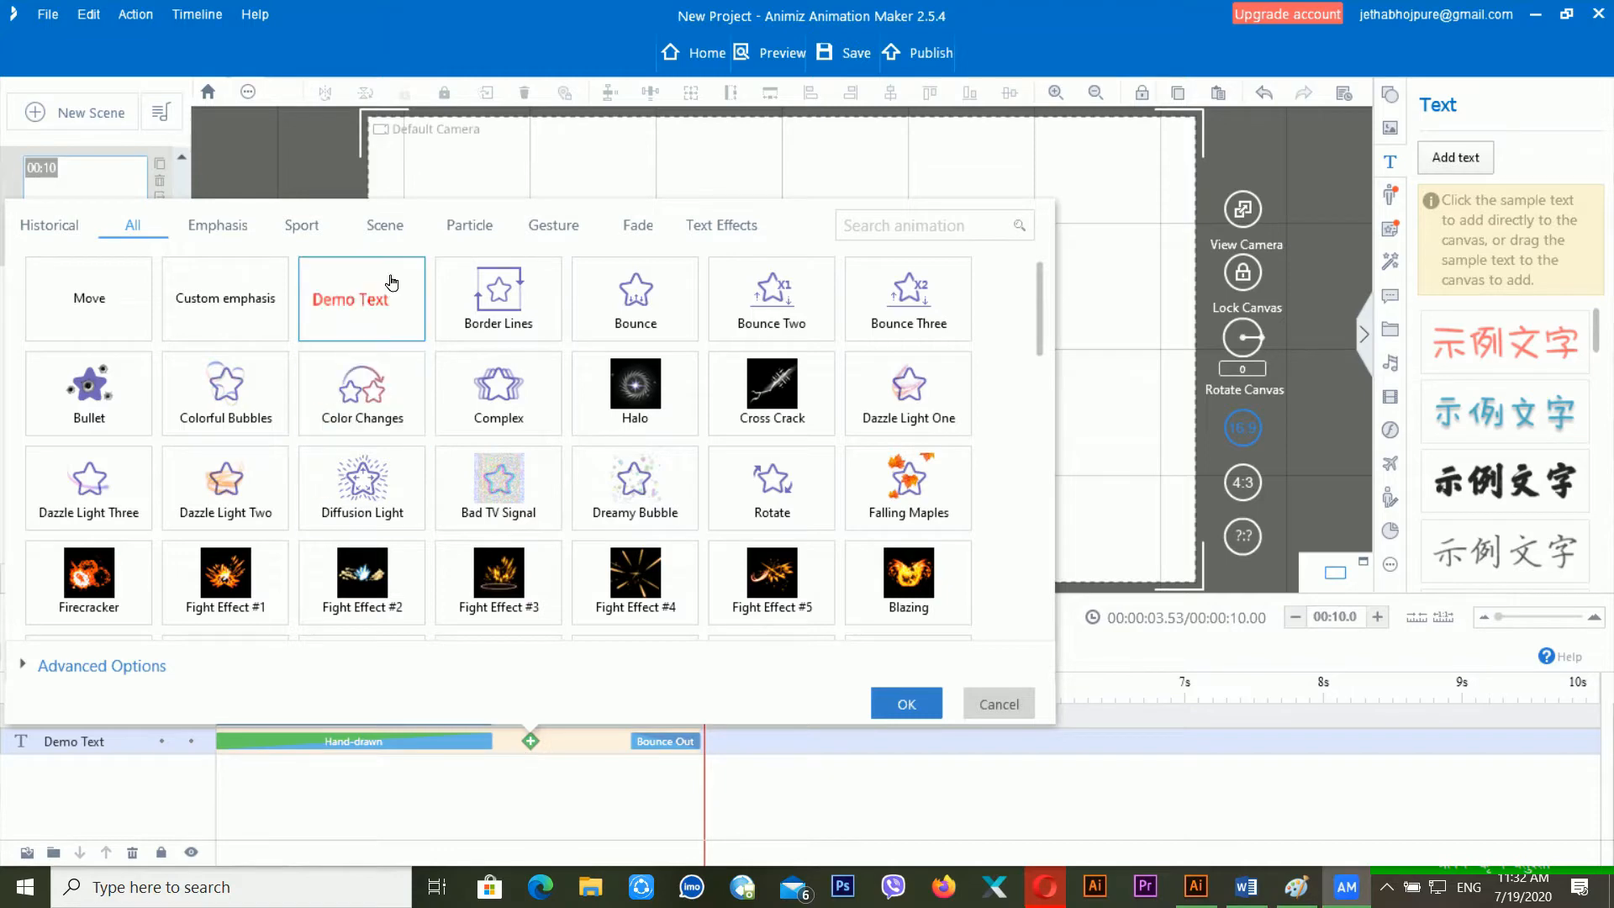
click(215, 234)
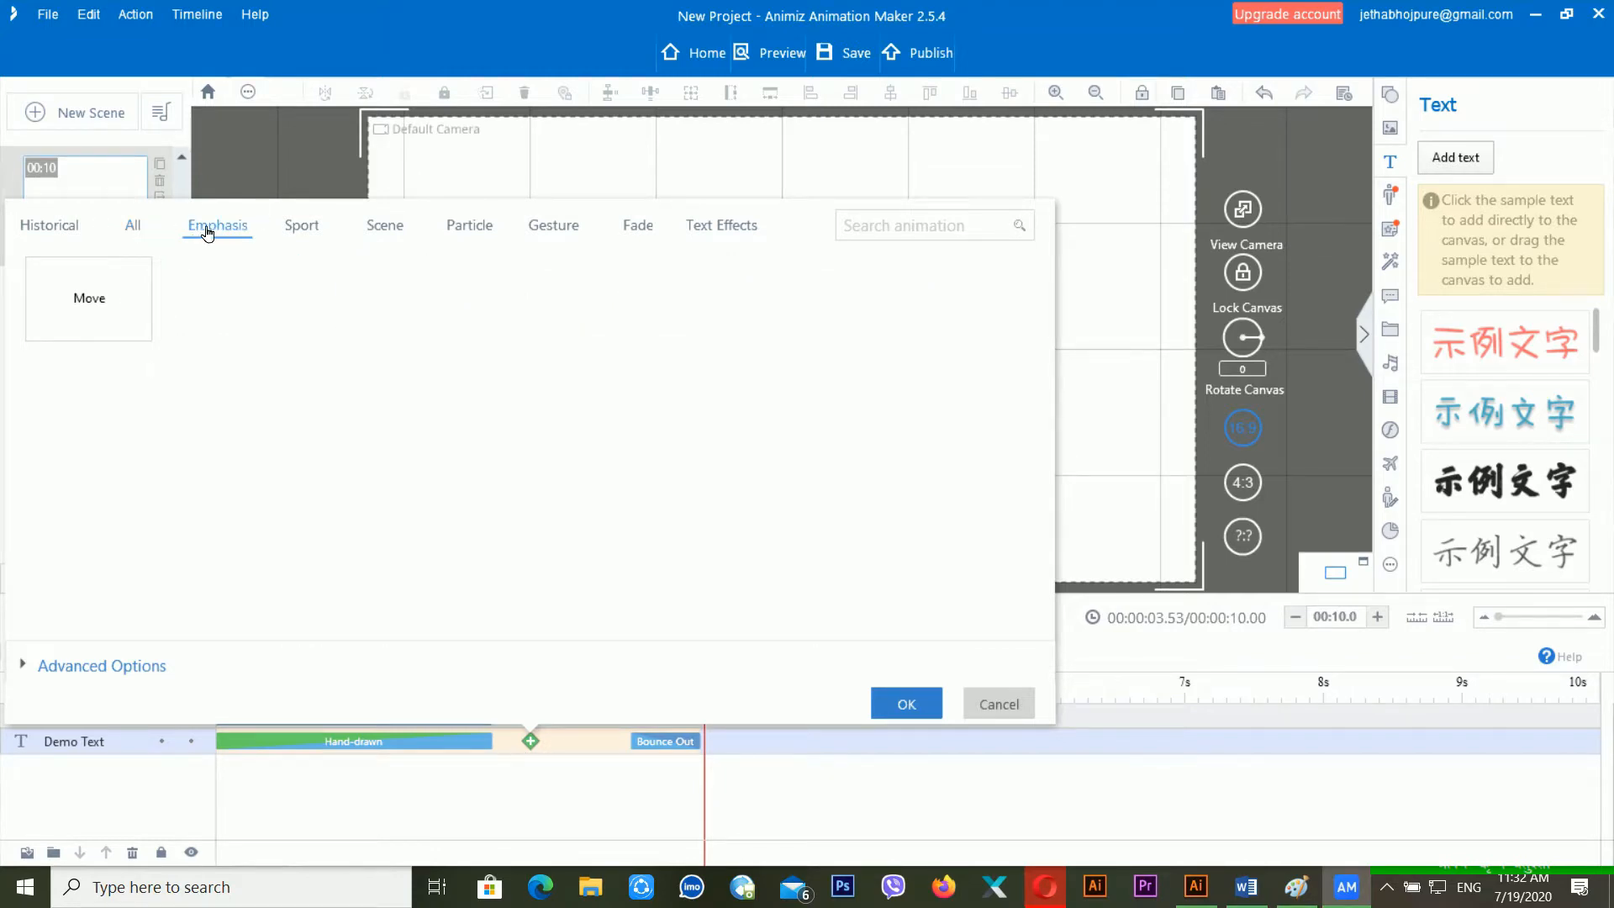
click(715, 235)
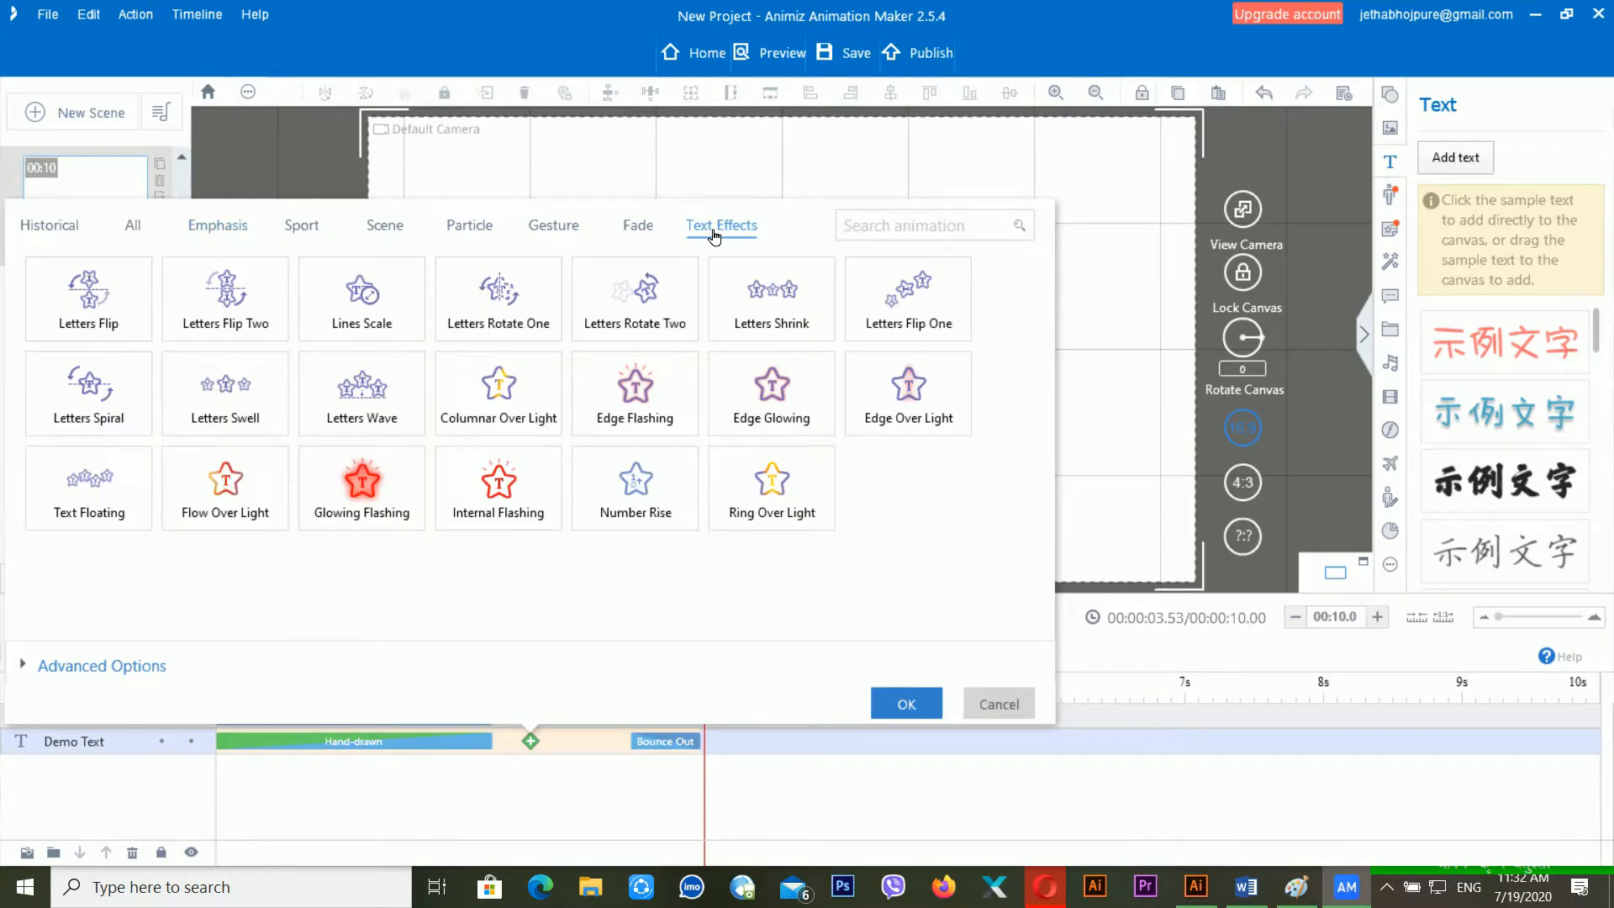
click(210, 227)
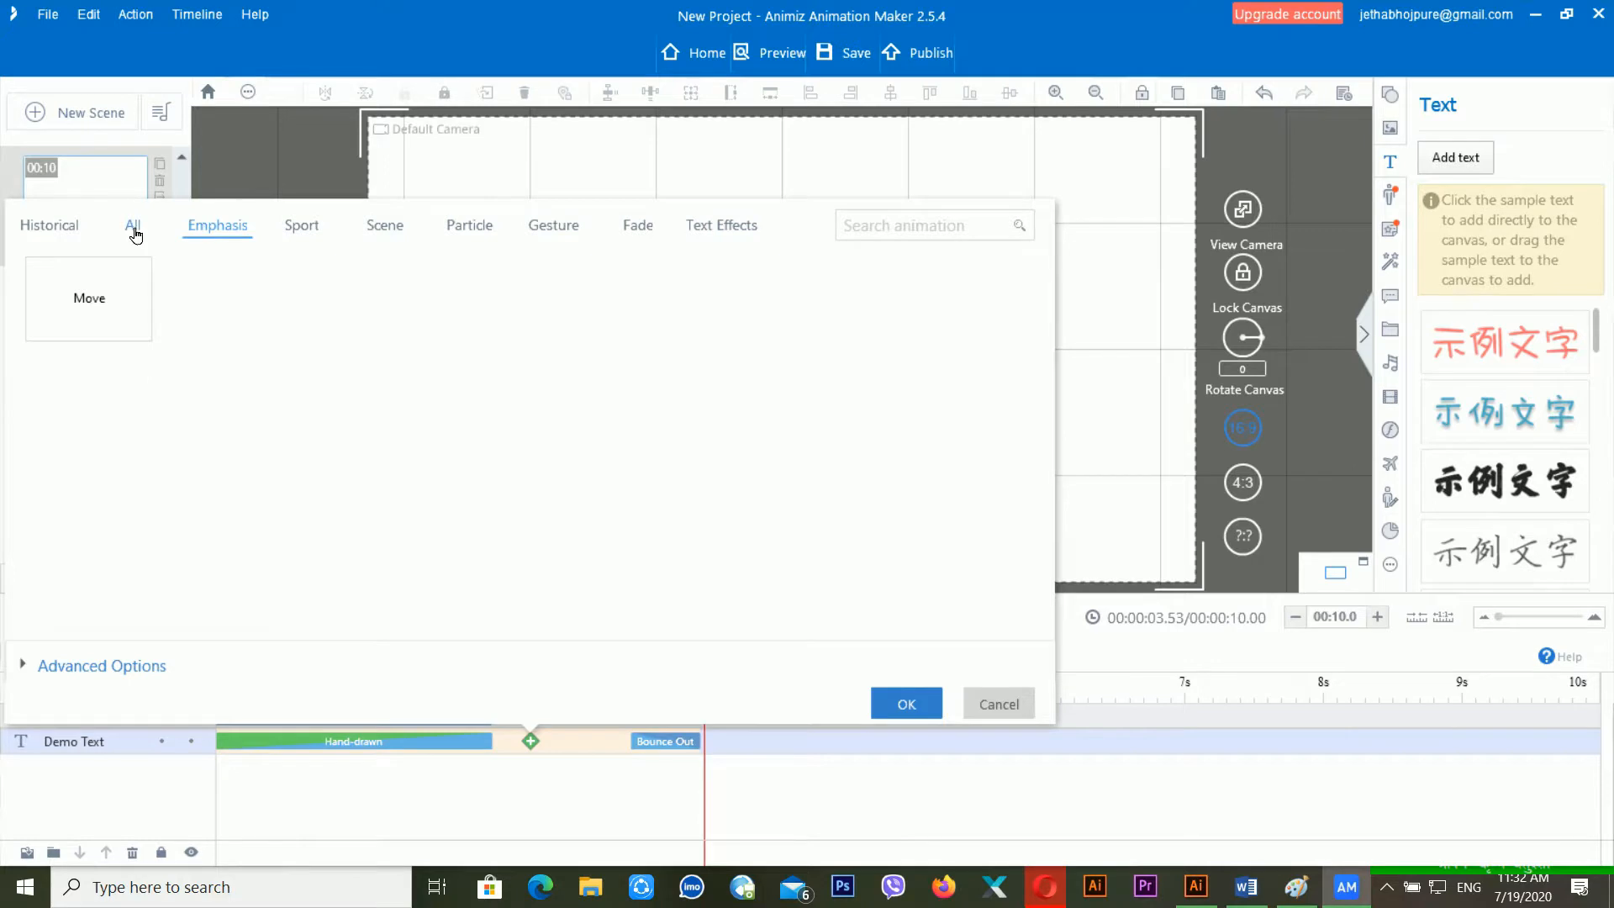
click(134, 234)
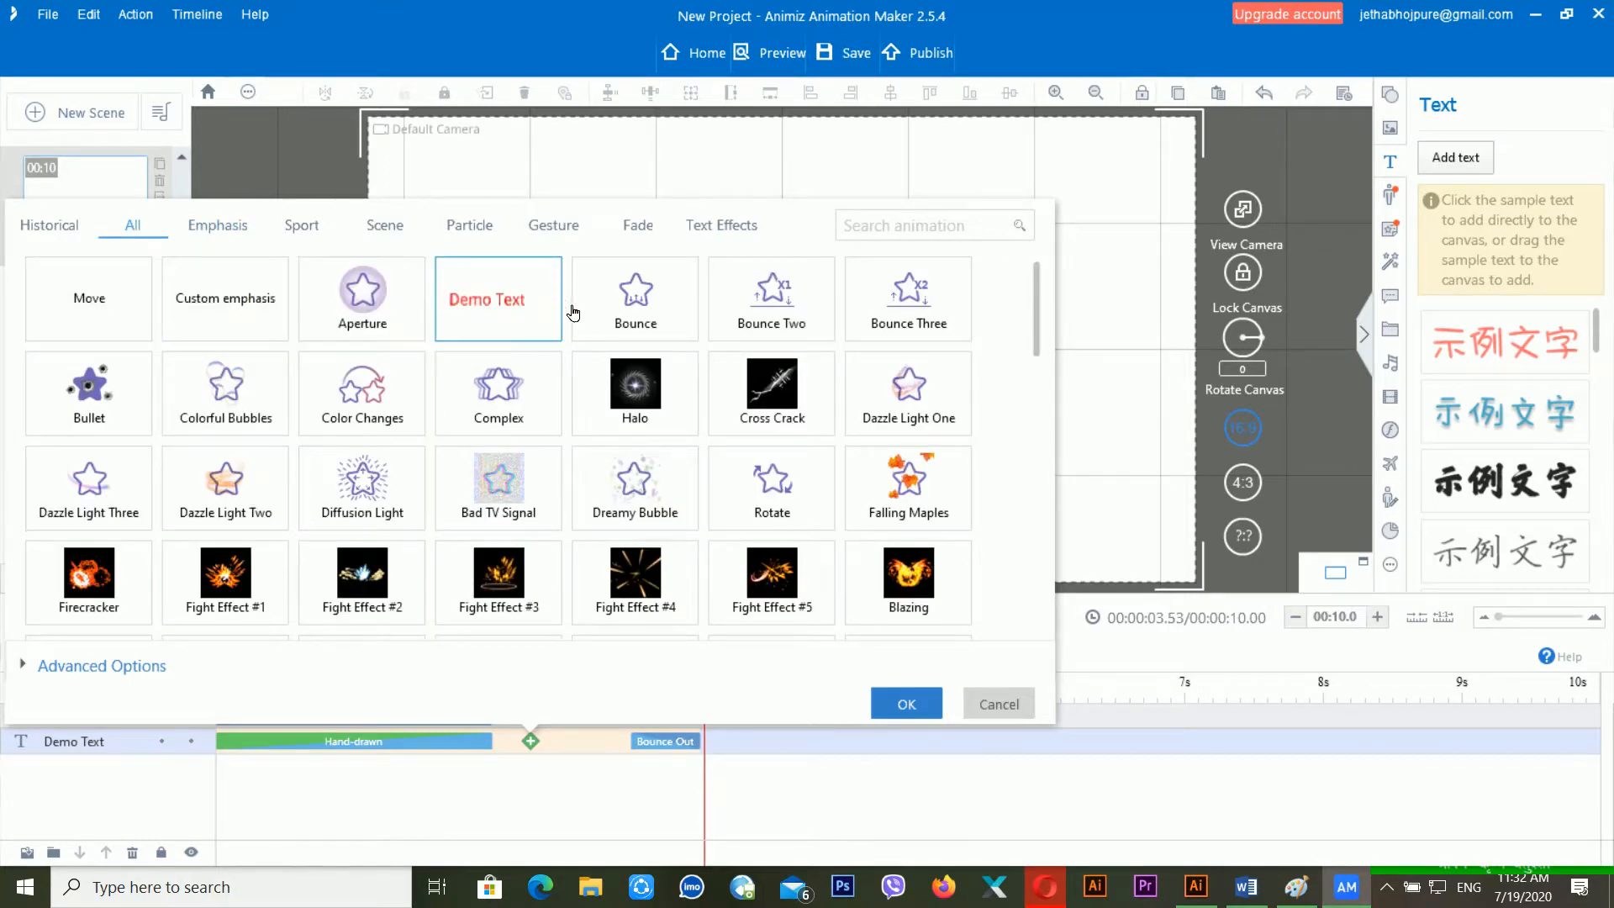
scroll(807, 427, down, 2)
scroll(808, 483, down, 6)
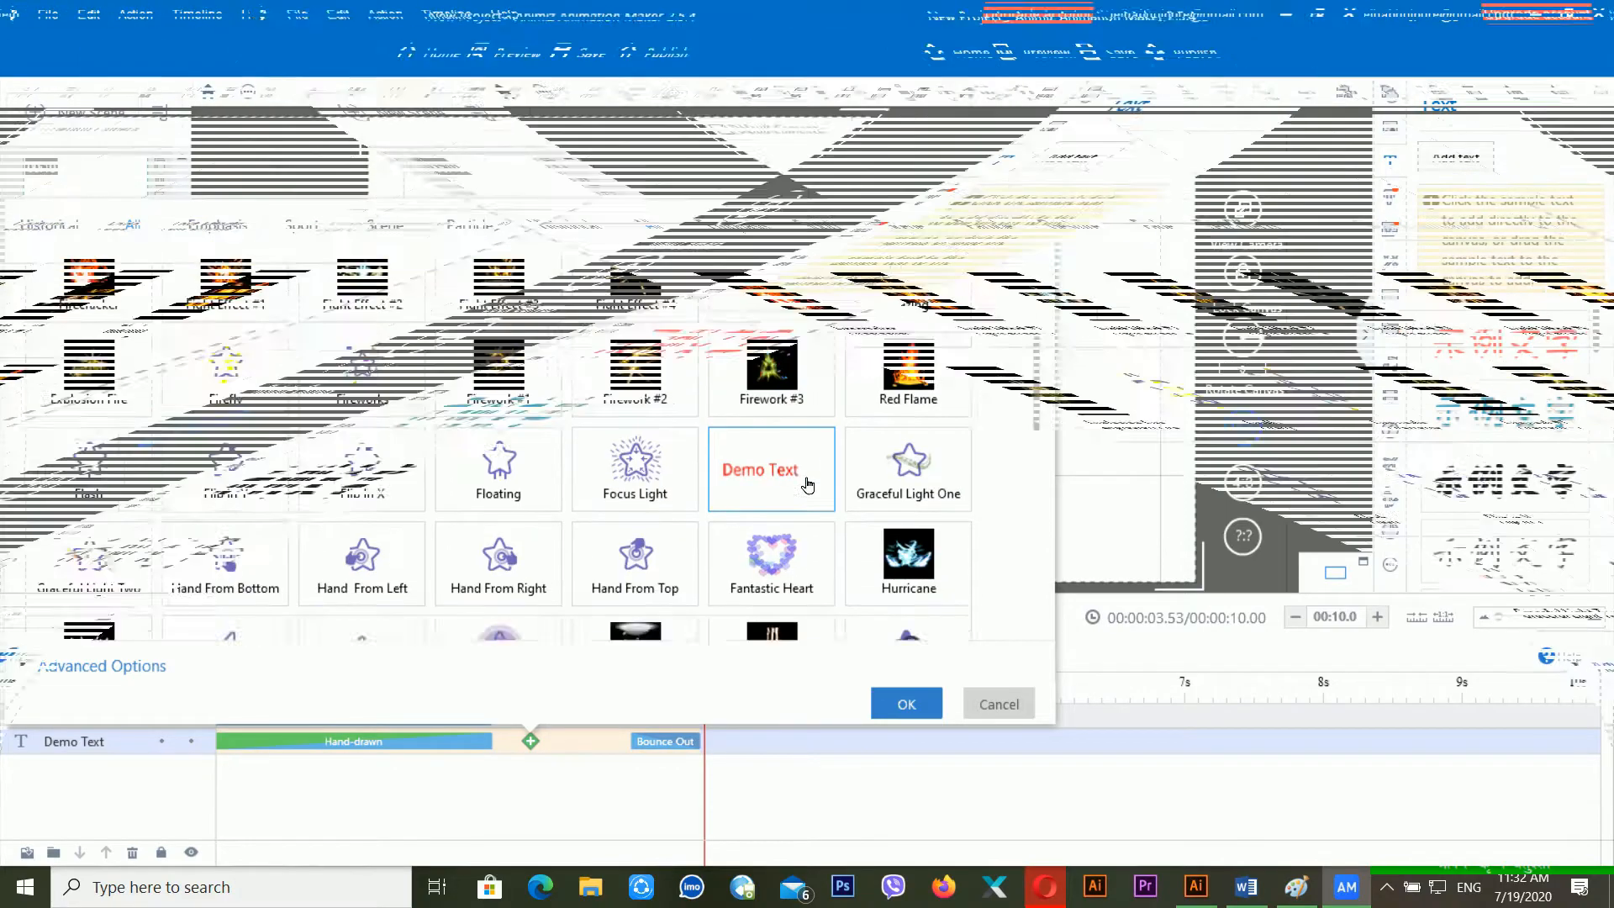
scroll(807, 485, down, 5)
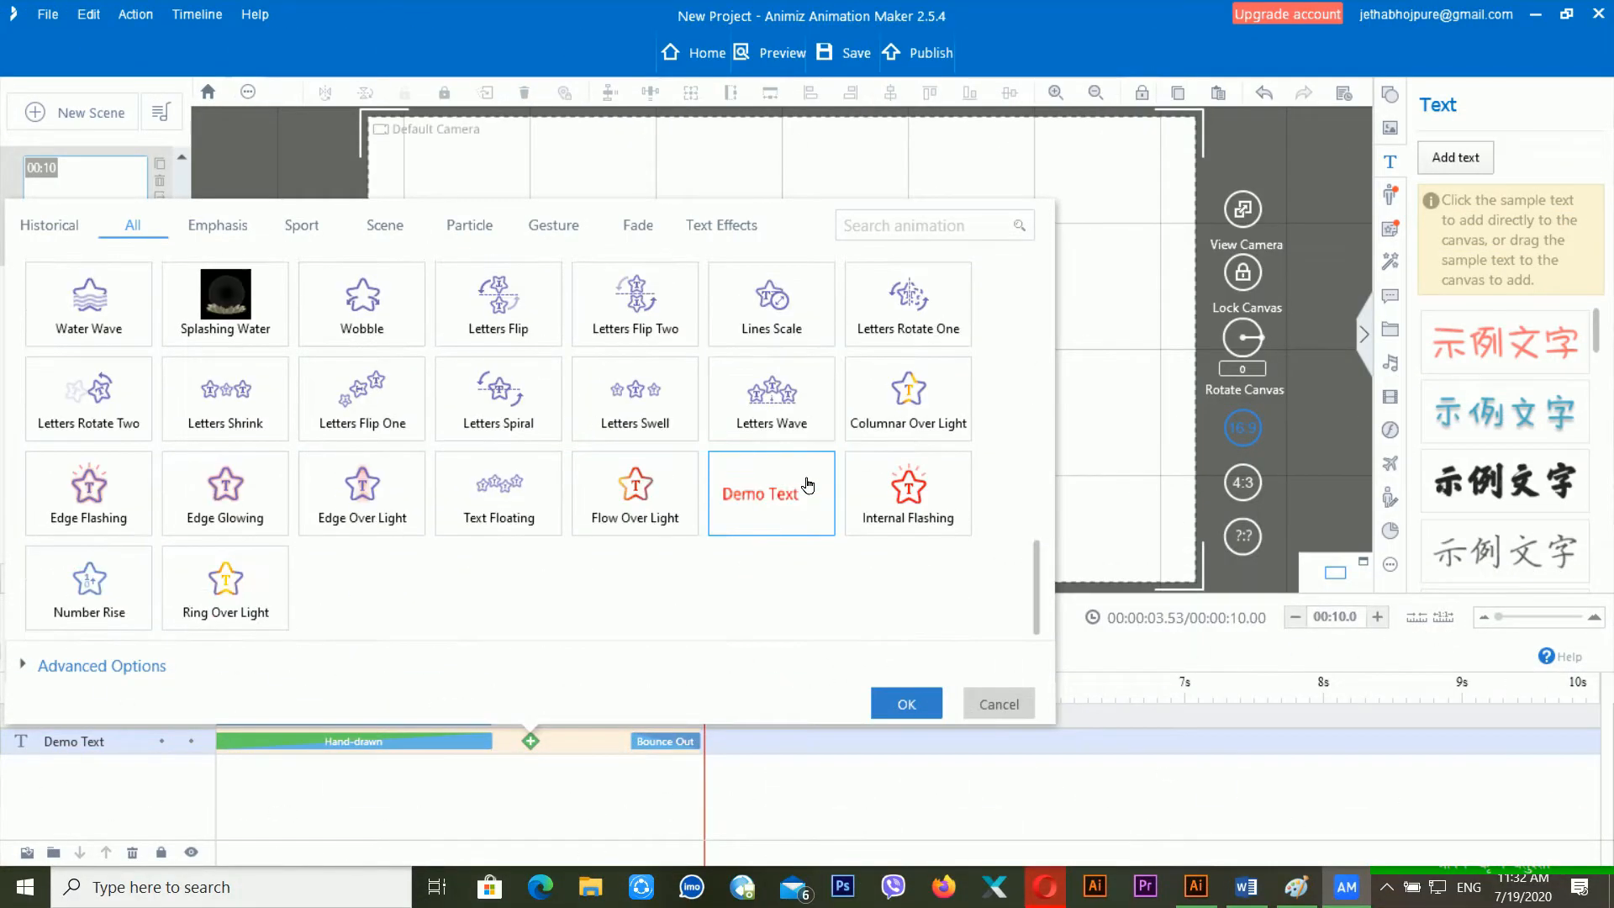
click(772, 487)
click(906, 702)
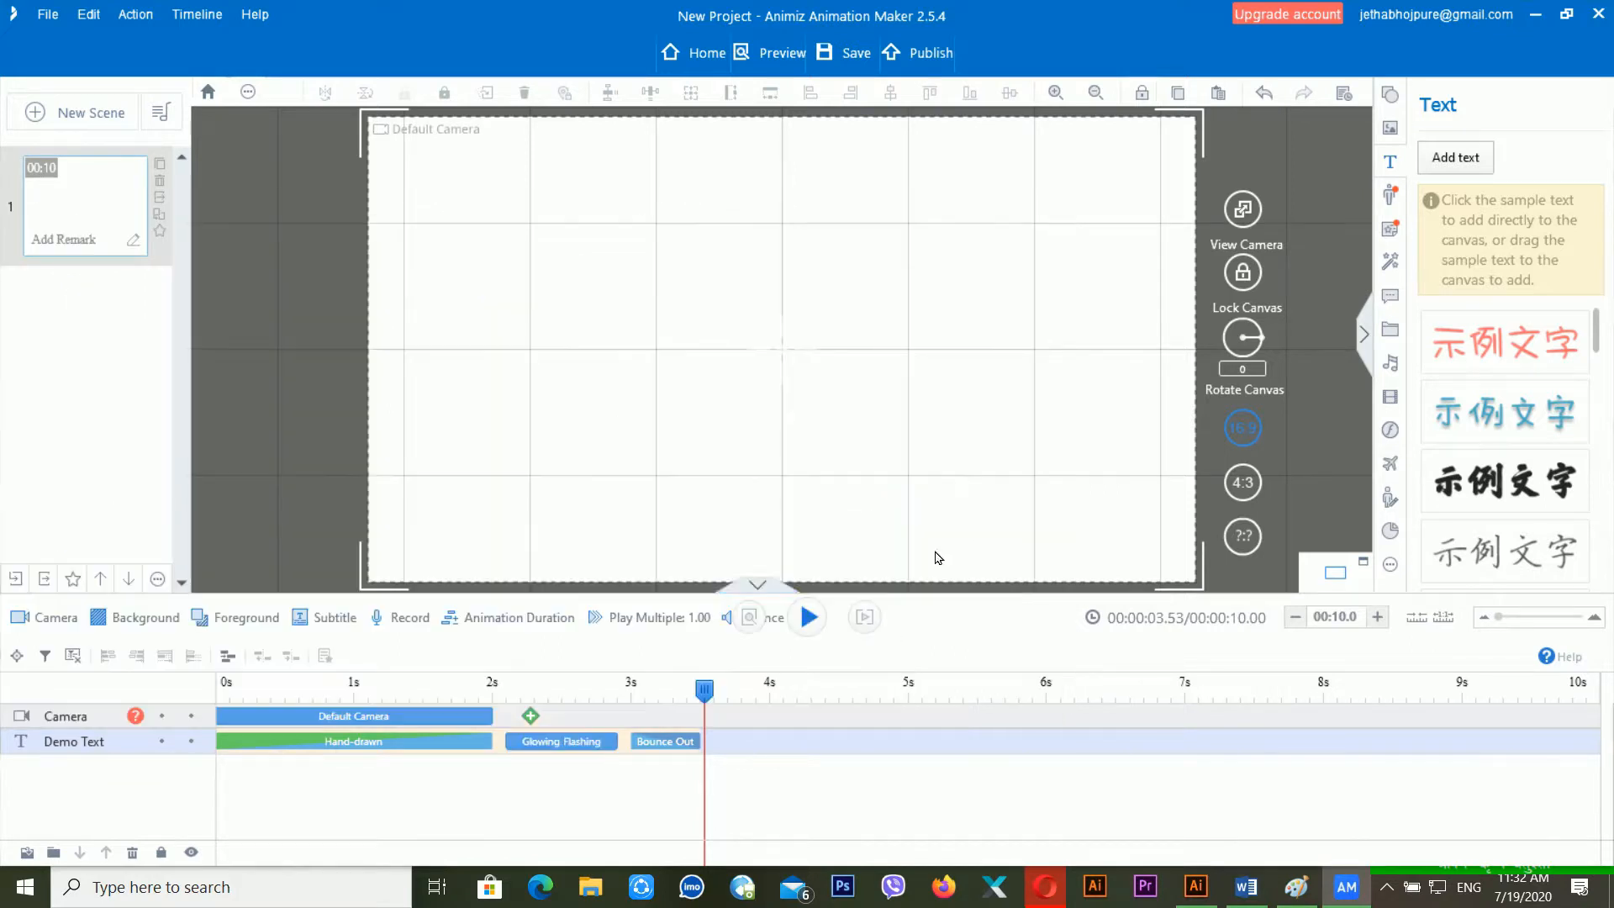
- Play short stretches of the timeline just after the Bounce Out effect
click(644, 735)
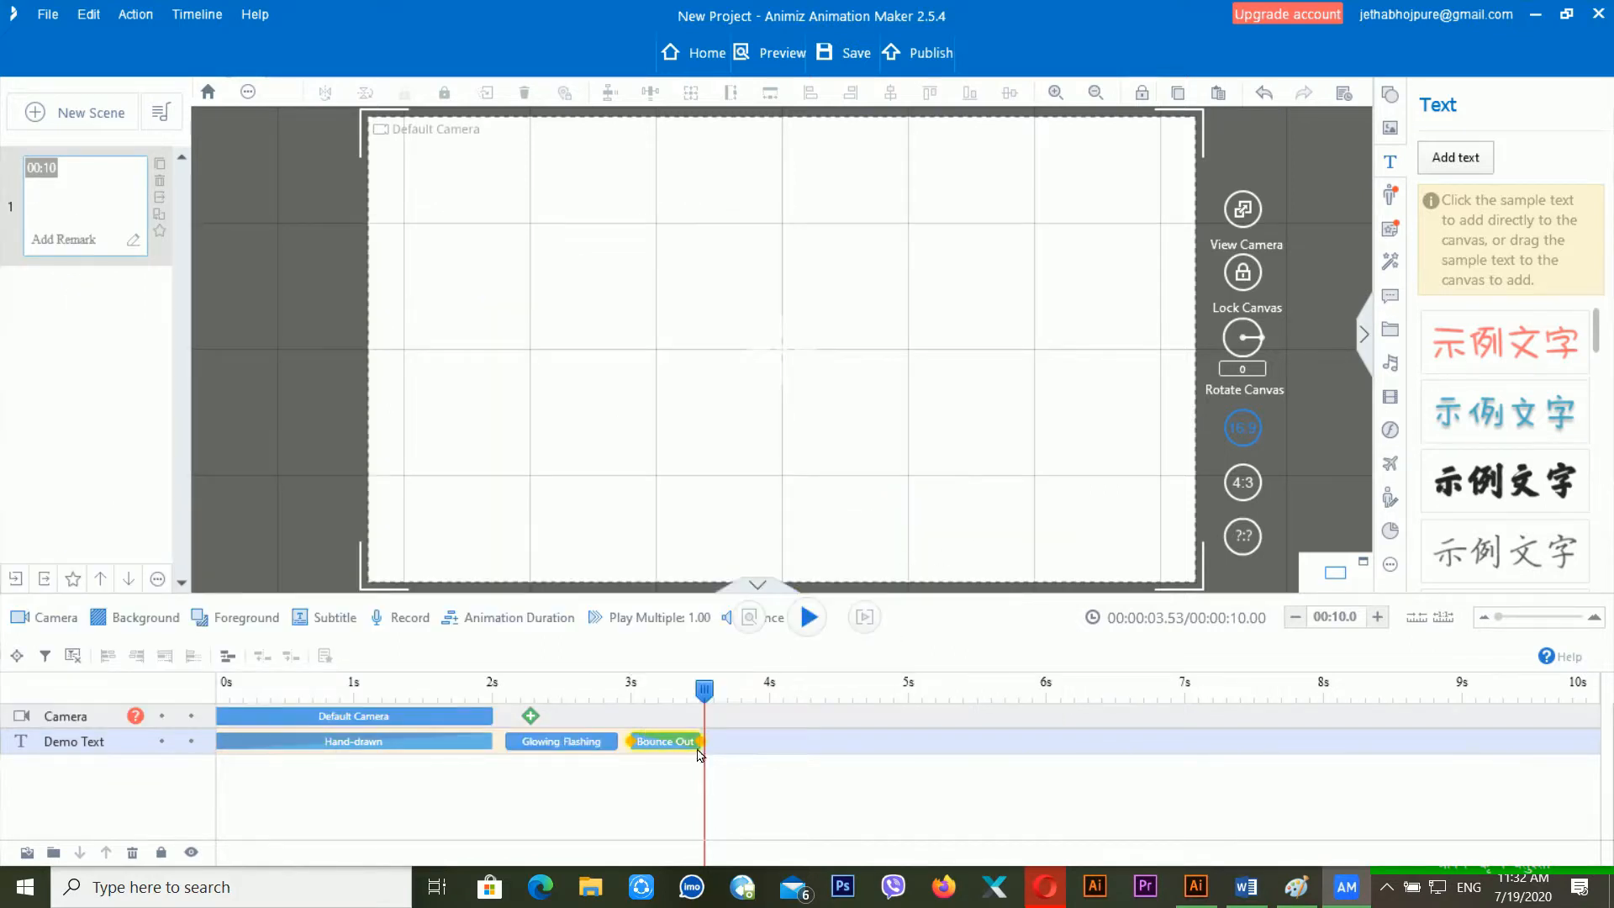
click(647, 687)
key(space)
key(space)
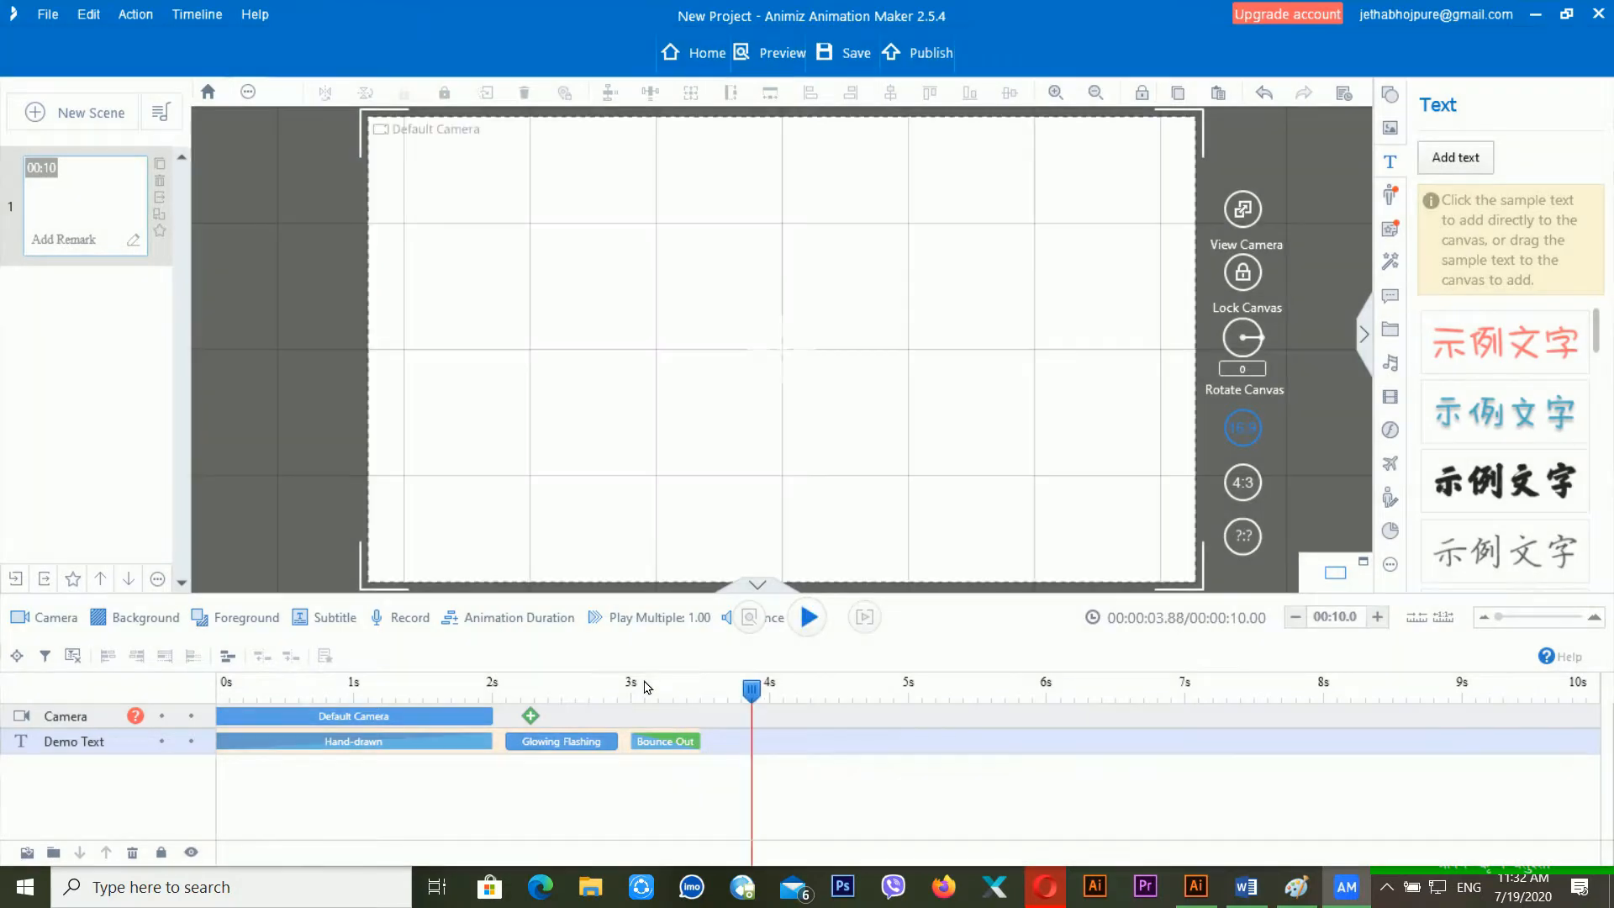
click(318, 747)
key(space)
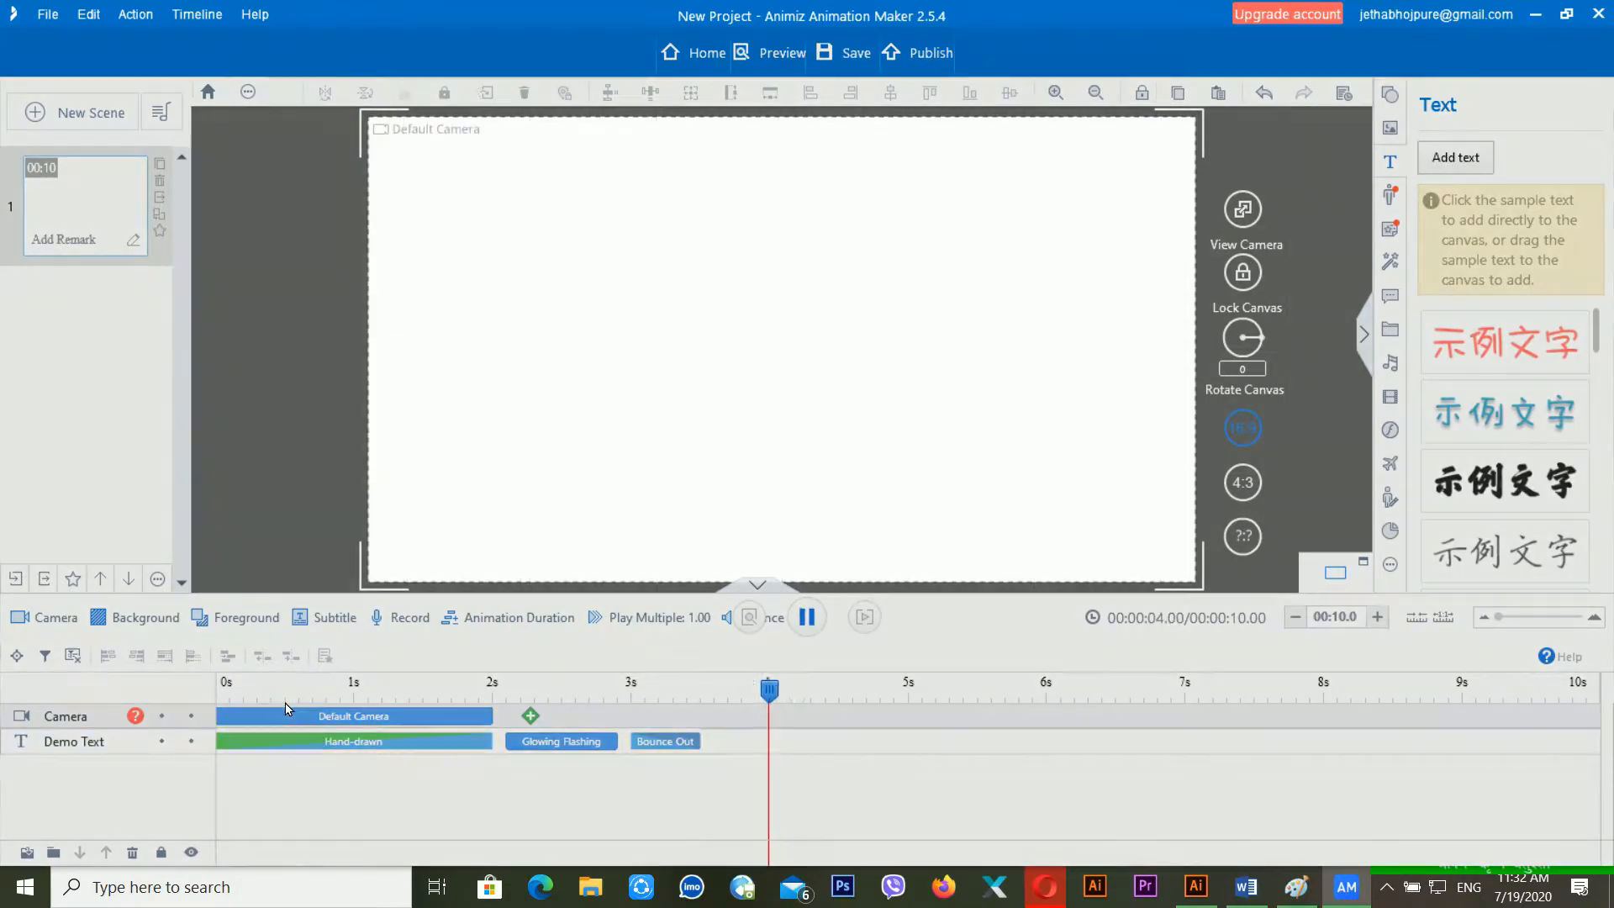
key(space)
- Extend the Default Camera clip to about 3.45 s, close to the end of the Bounce Out effect
click(270, 725)
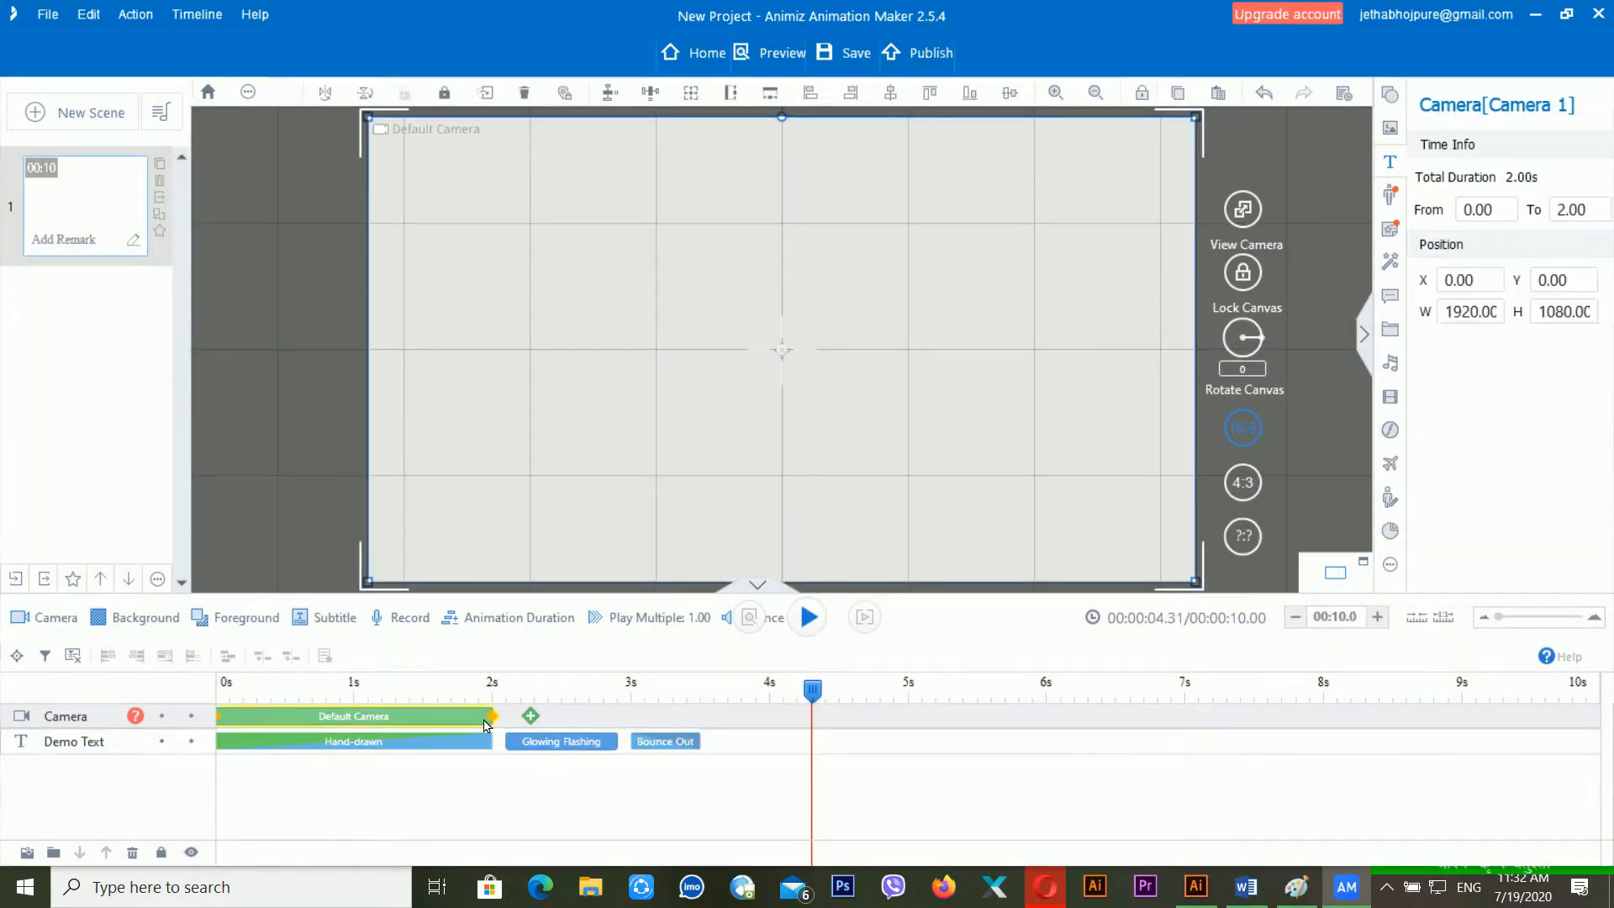
drag(538, 723, 738, 730)
click(733, 721)
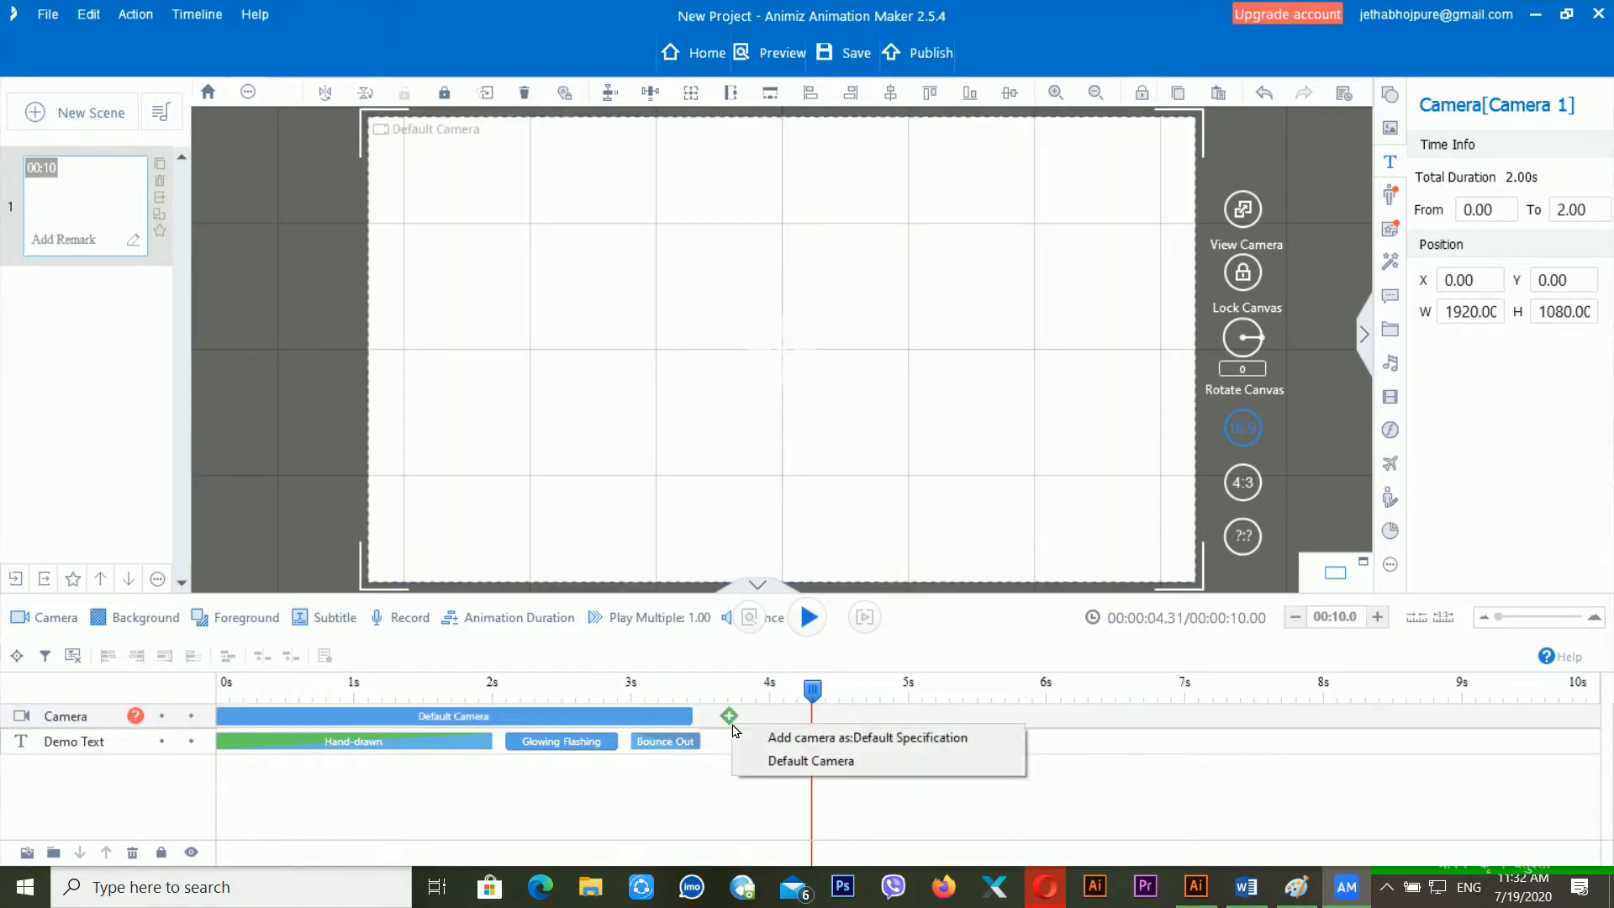
click(581, 729)
- Preview the Hand-drawn entrance from about 0.5 s and look at its effect settings without changing them
click(285, 692)
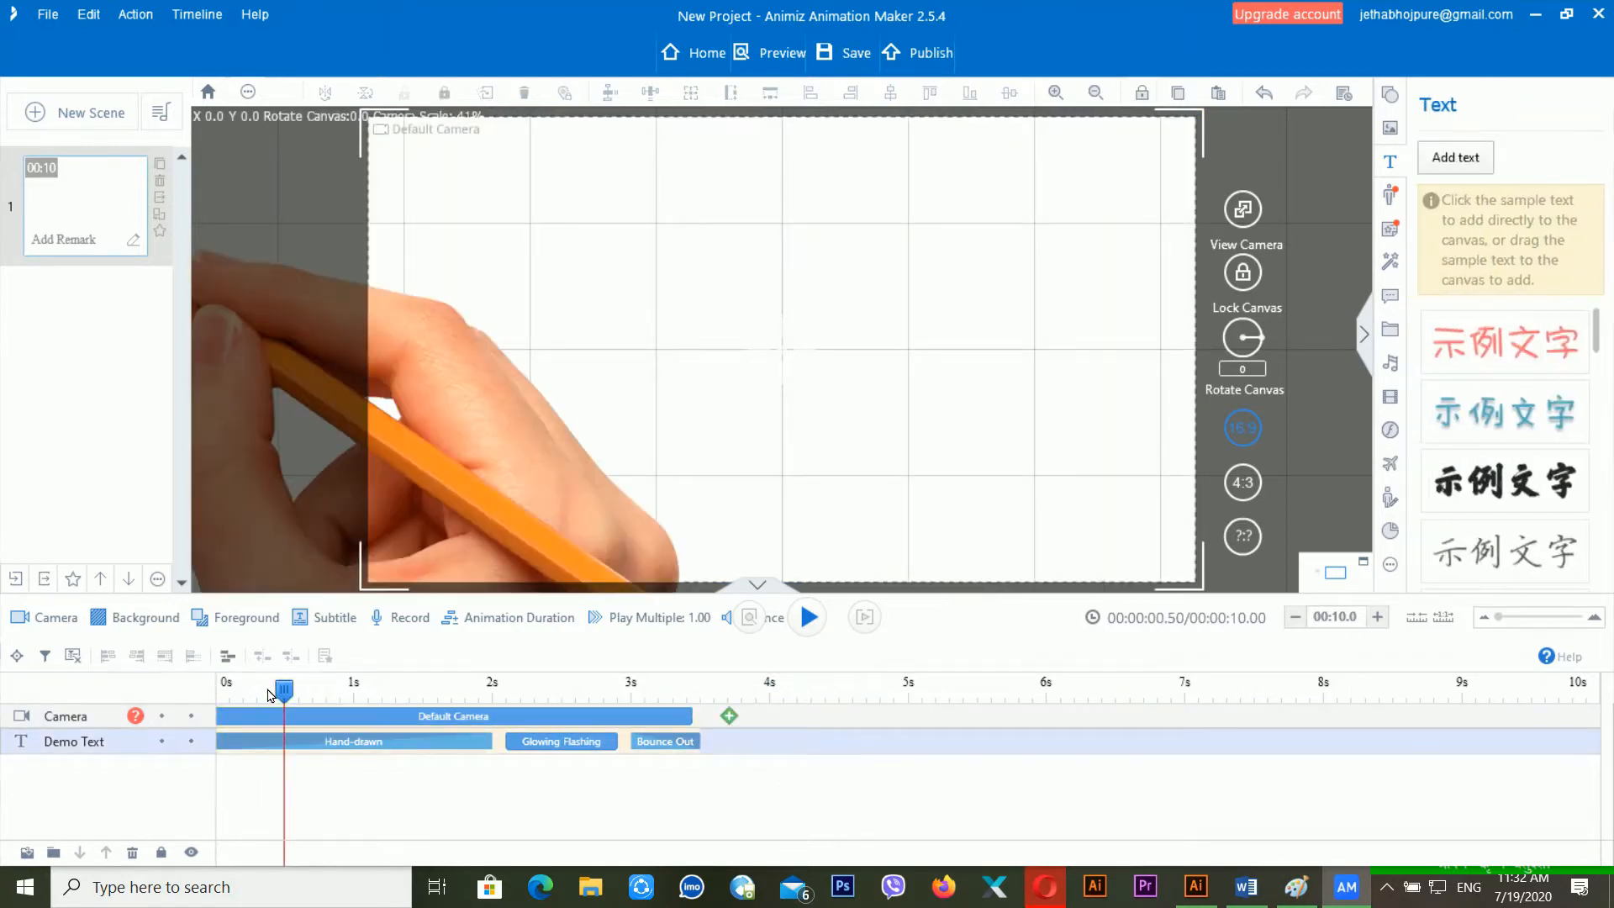
key(space)
key(space)
double_click(400, 741)
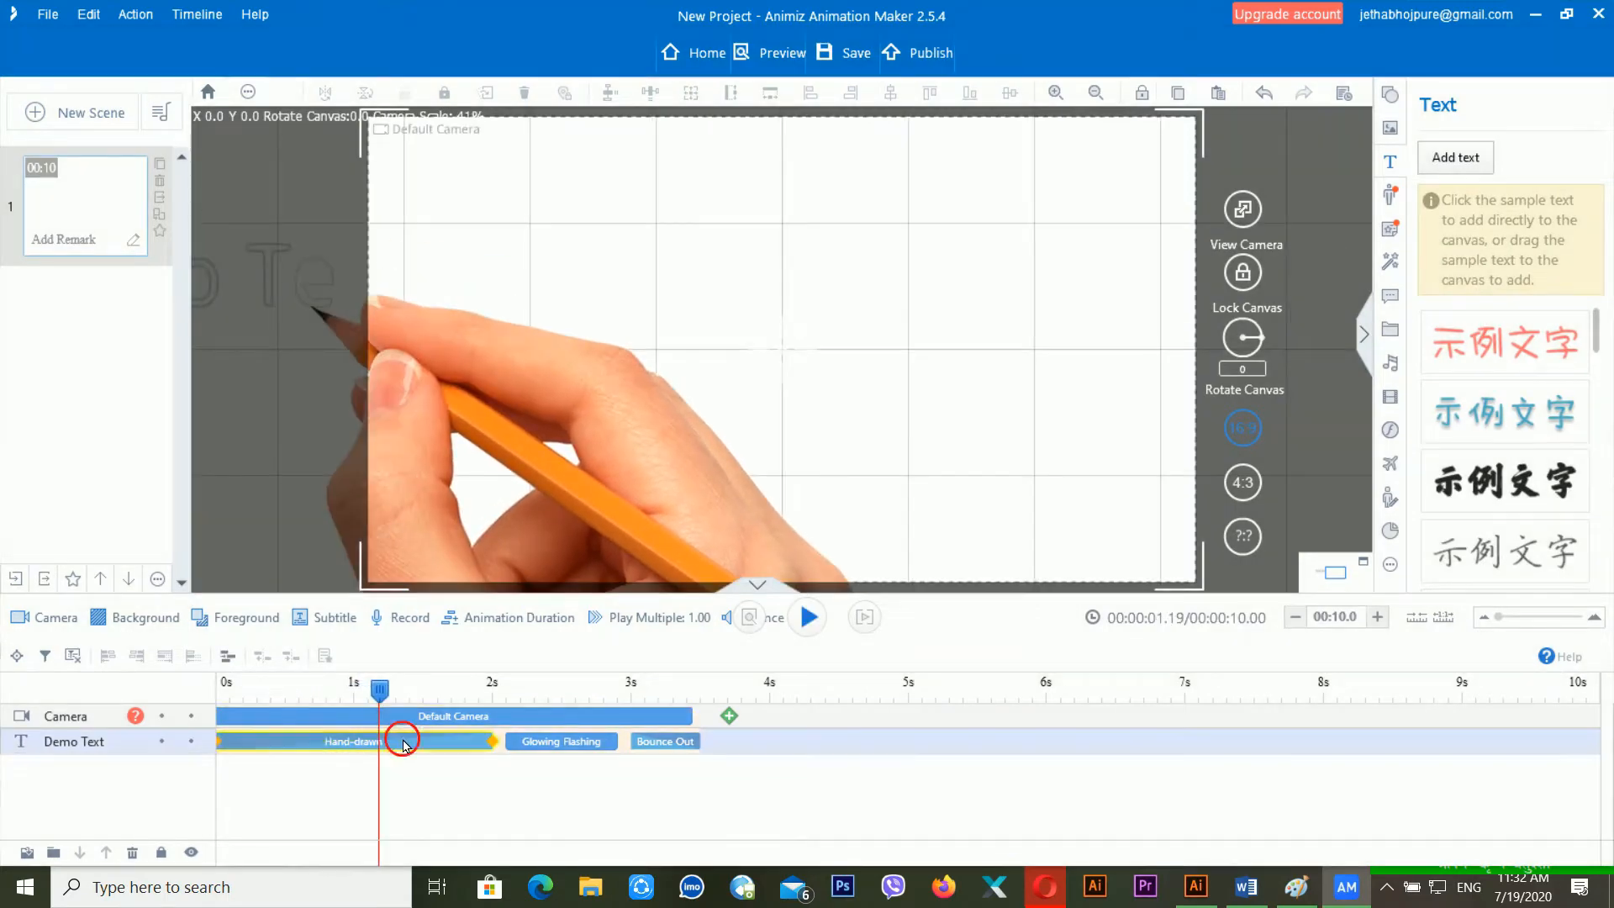
click(992, 703)
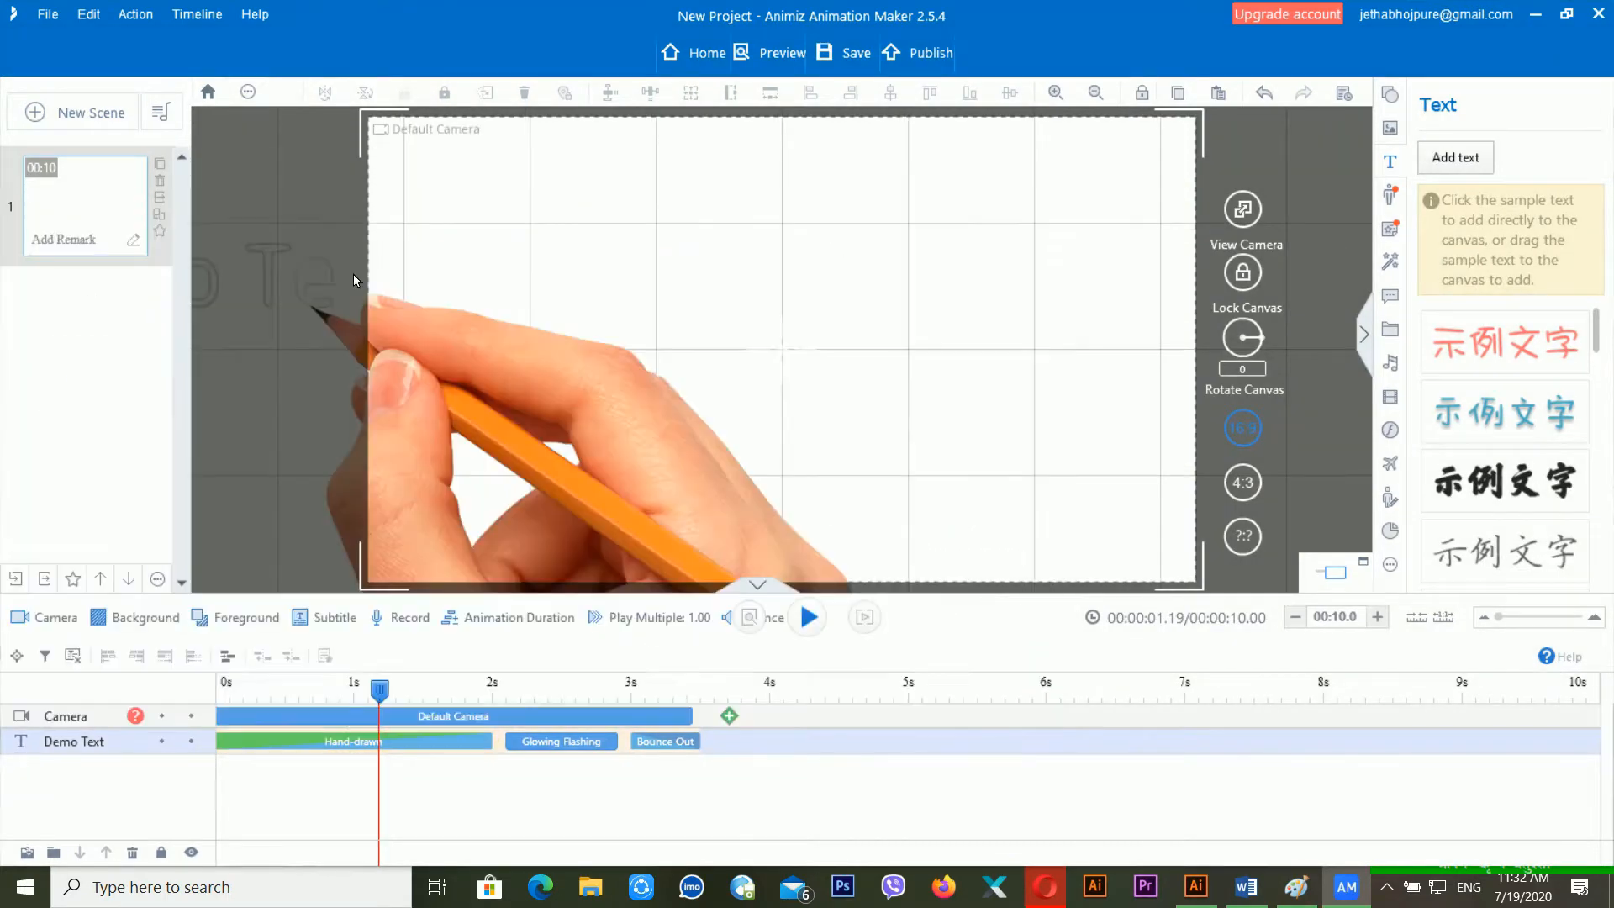
- Move Demo Text into the camera frame, horizontally near the center at about X 10, Y -139
click(366, 278)
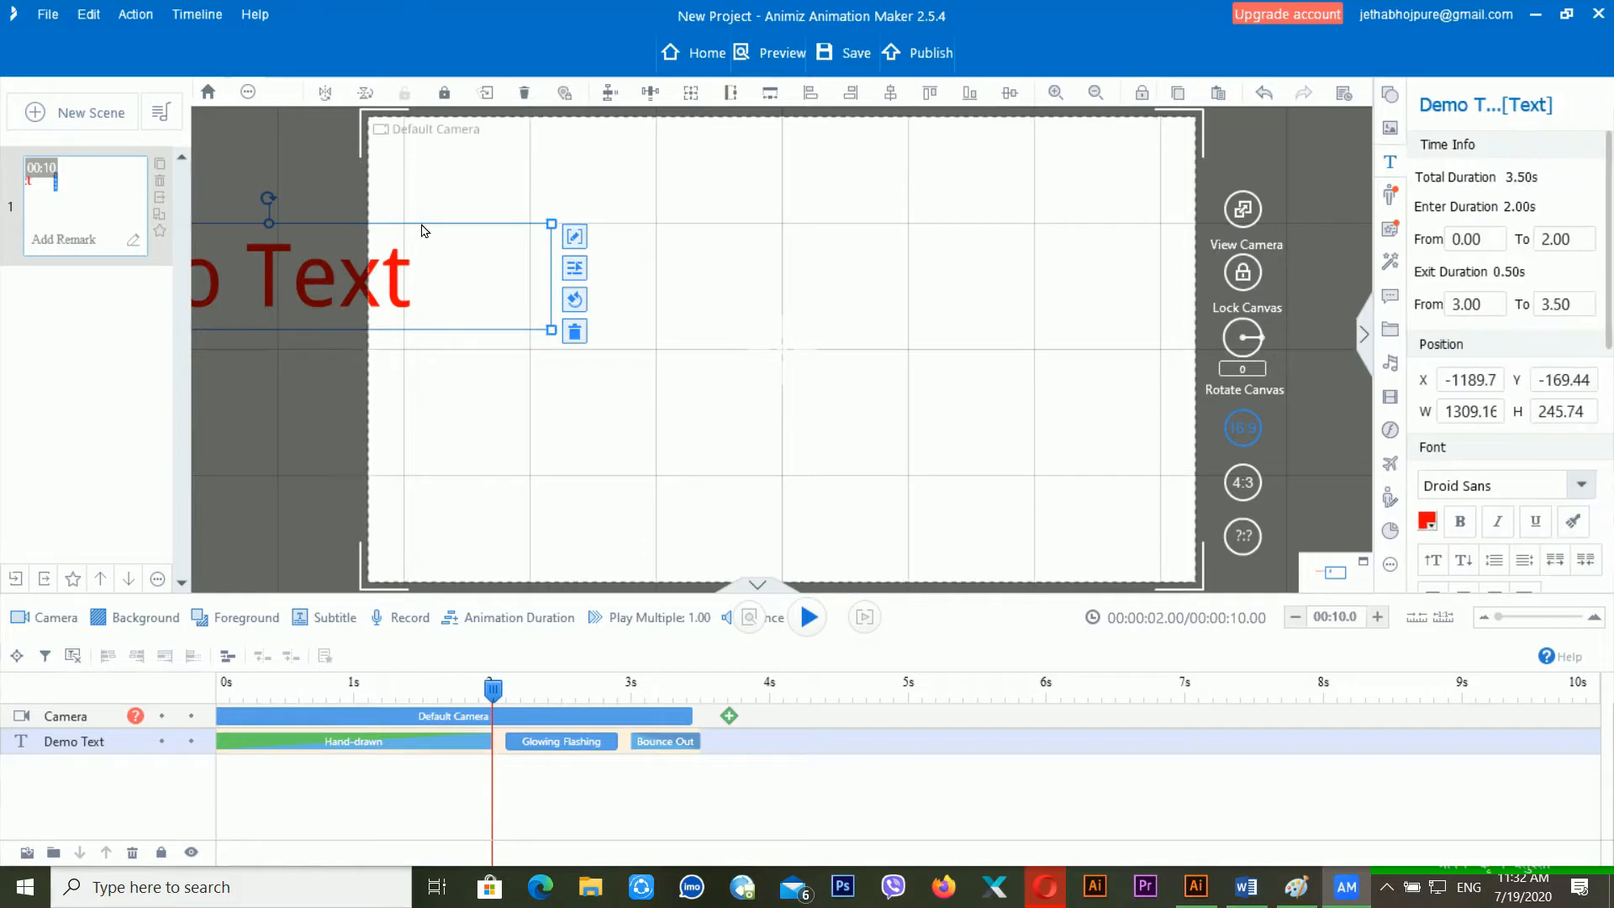
drag(447, 252, 932, 252)
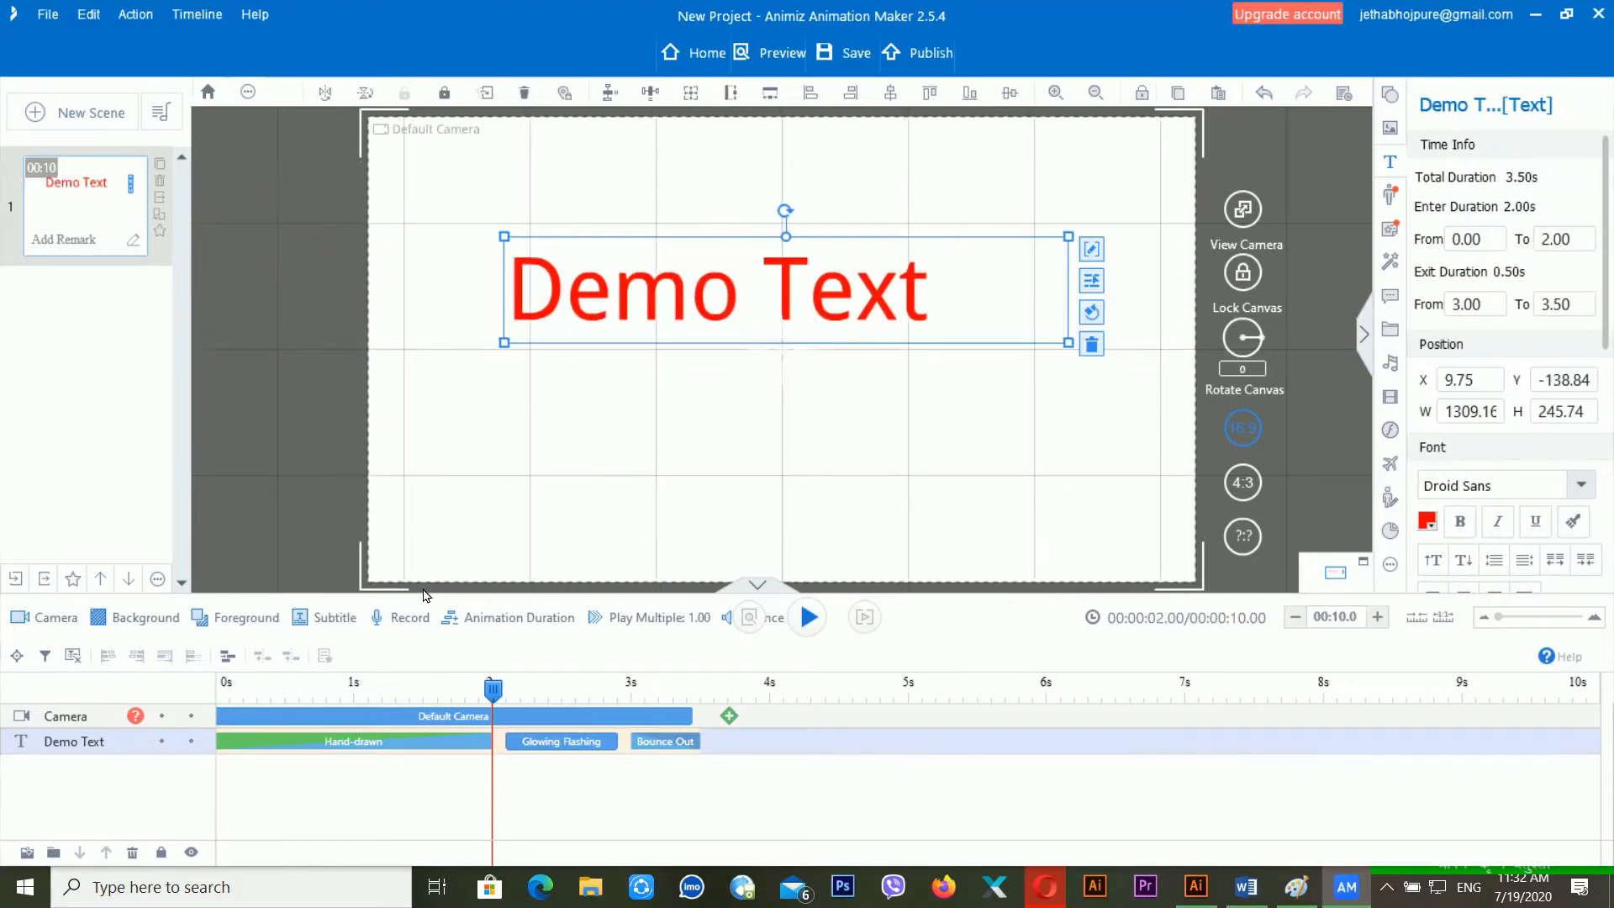
- Play the scene from near the start to check the Hand-drawn entrance on the repositioned Demo Text
click(267, 682)
key(space)
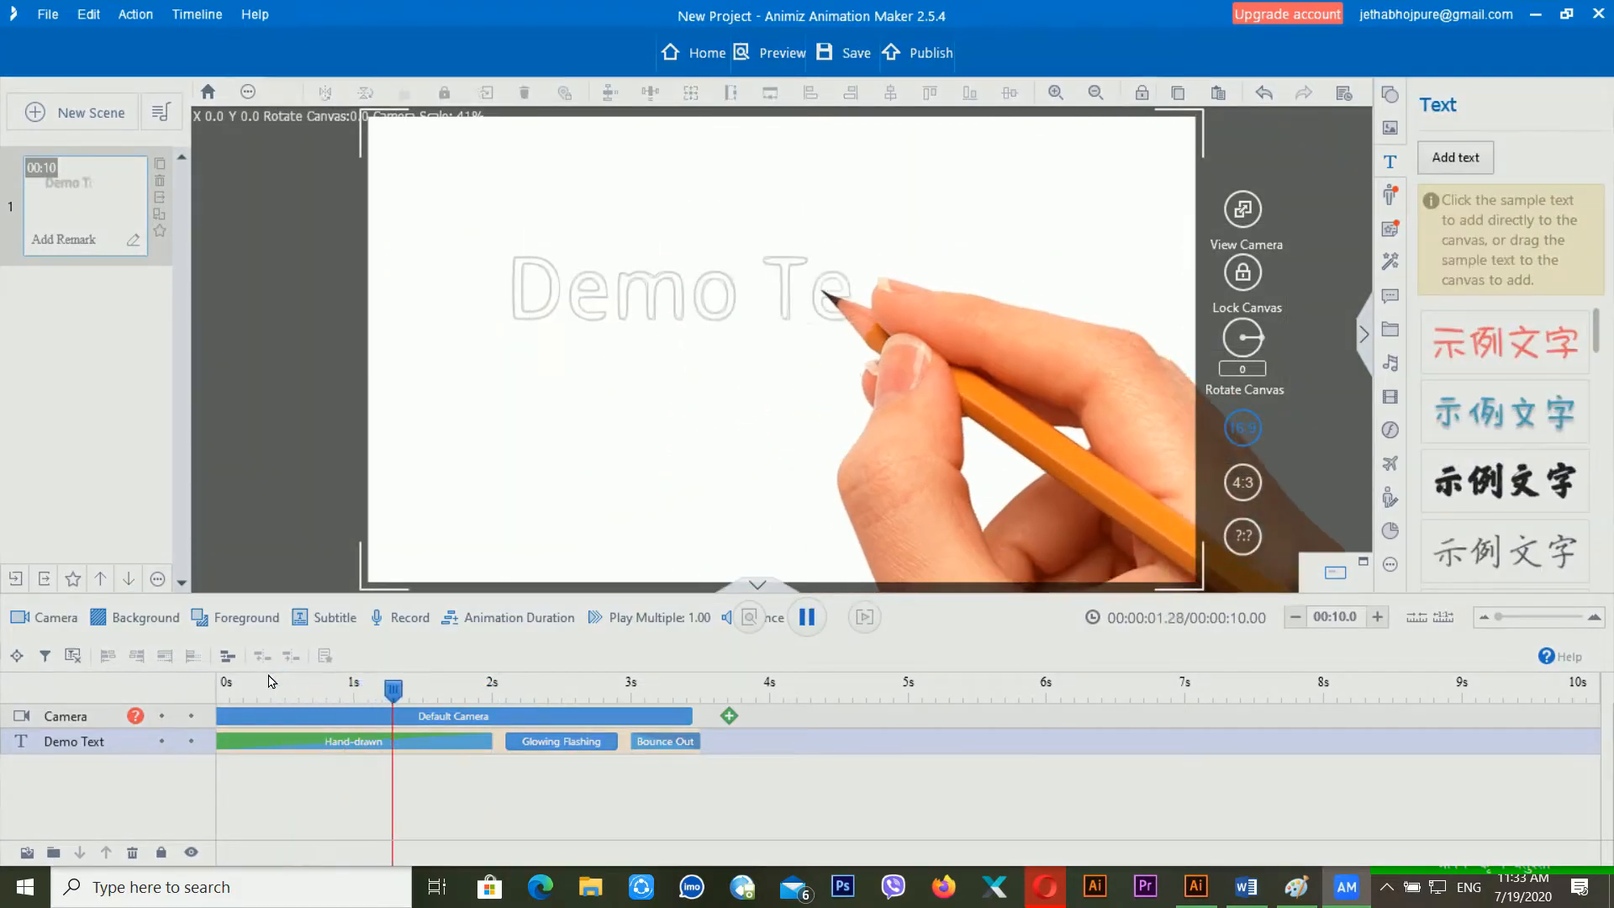
key(space)
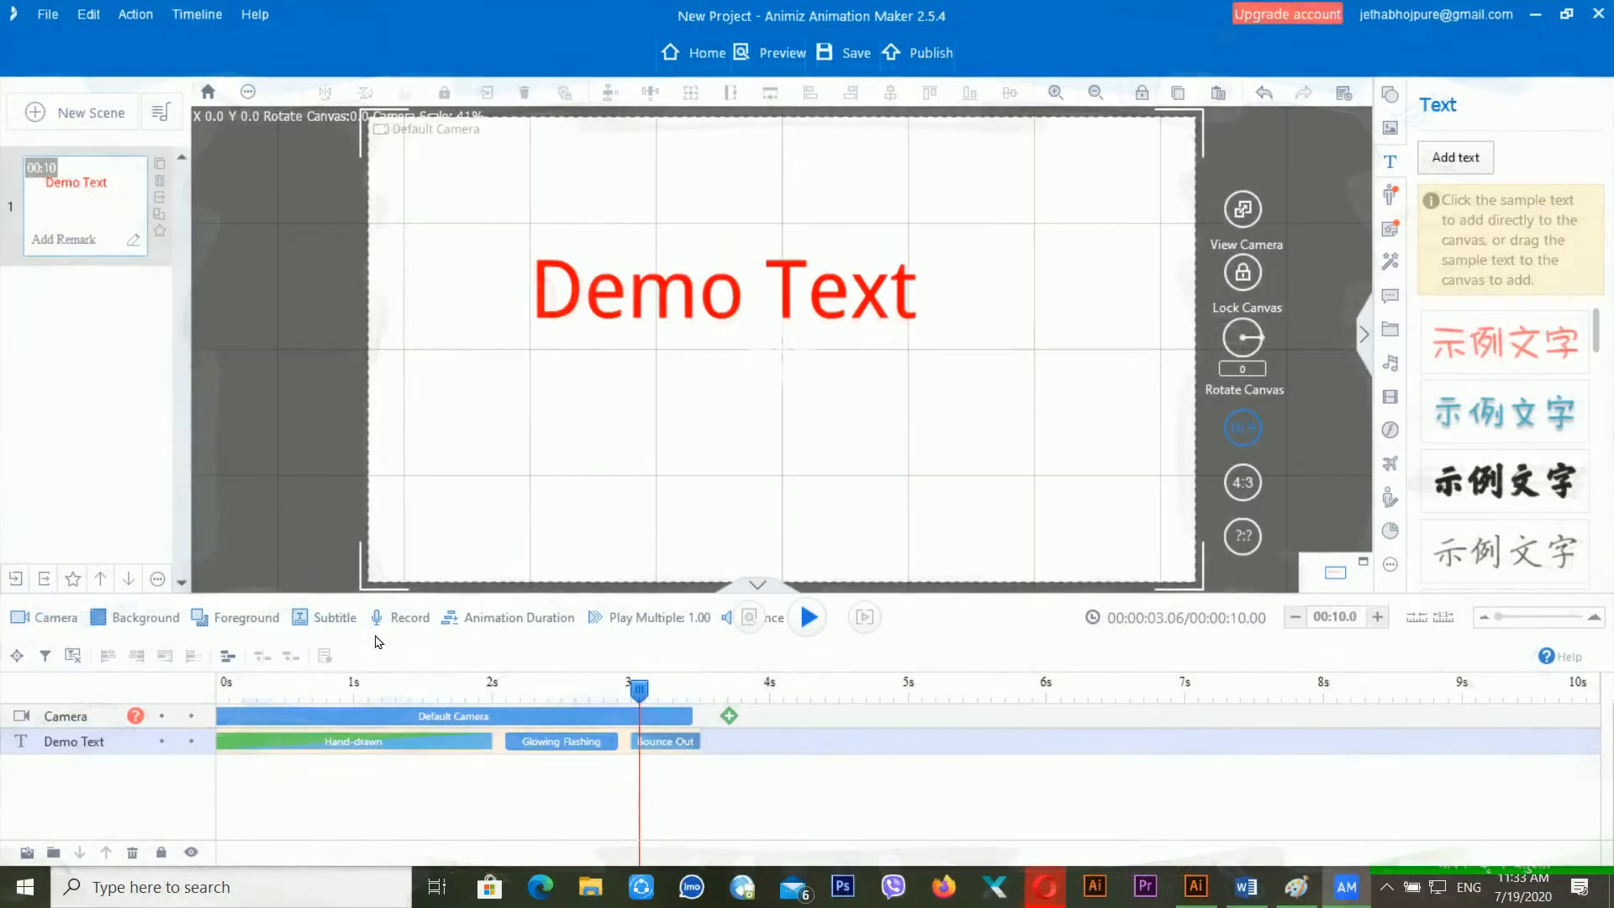
- Replace Demo Text's Hand-drawn entrance animation with the Bounce In effect
click(327, 749)
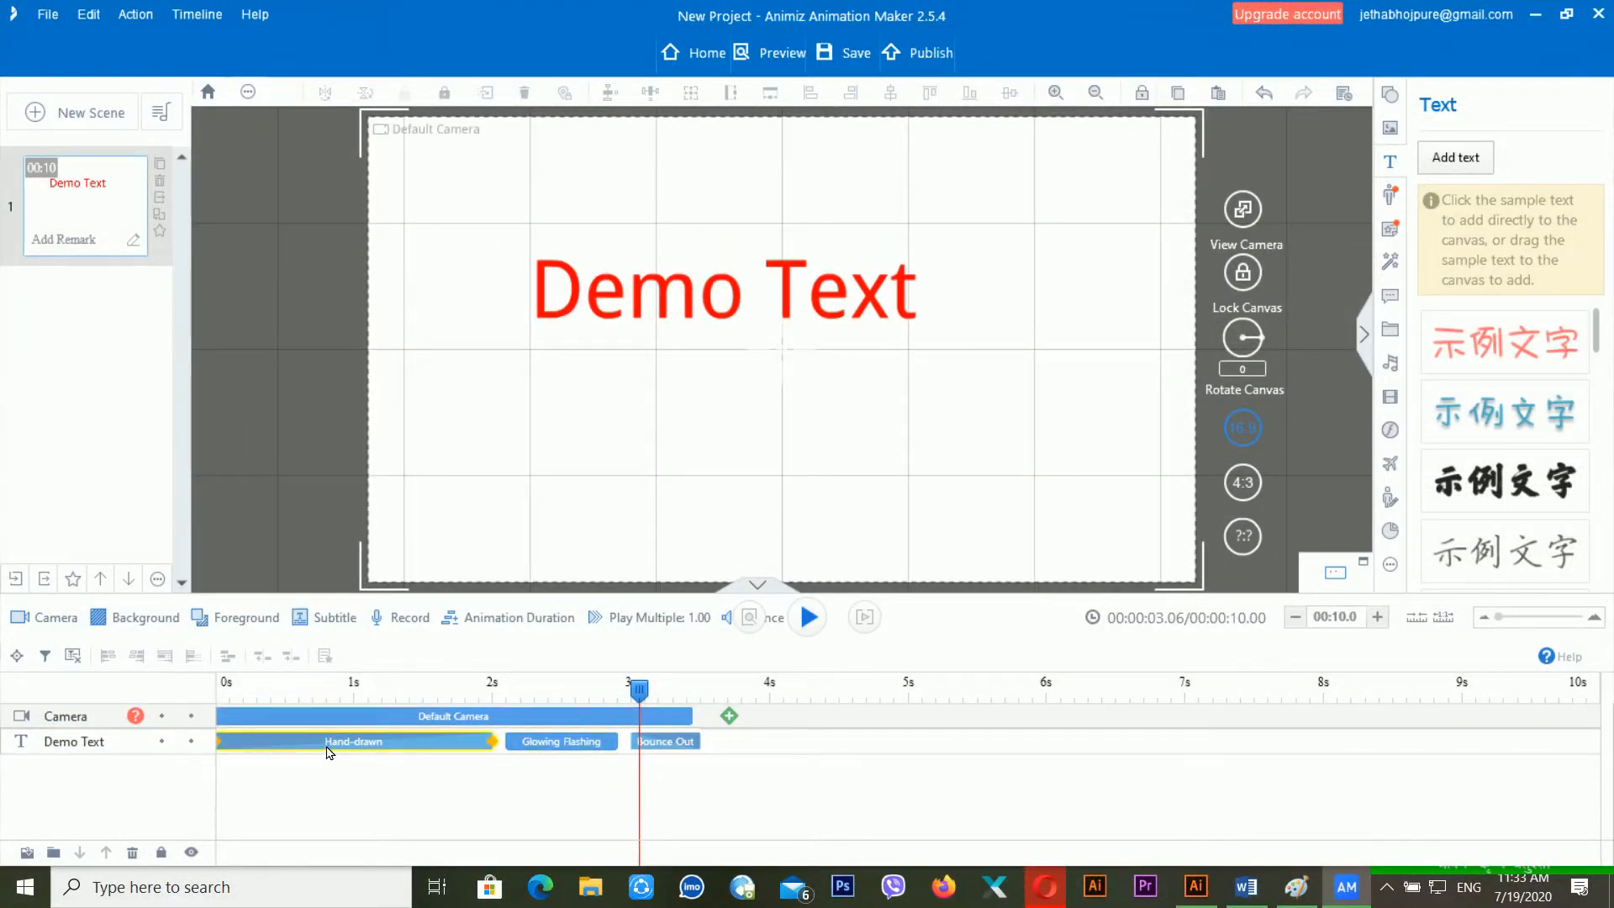
click(345, 777)
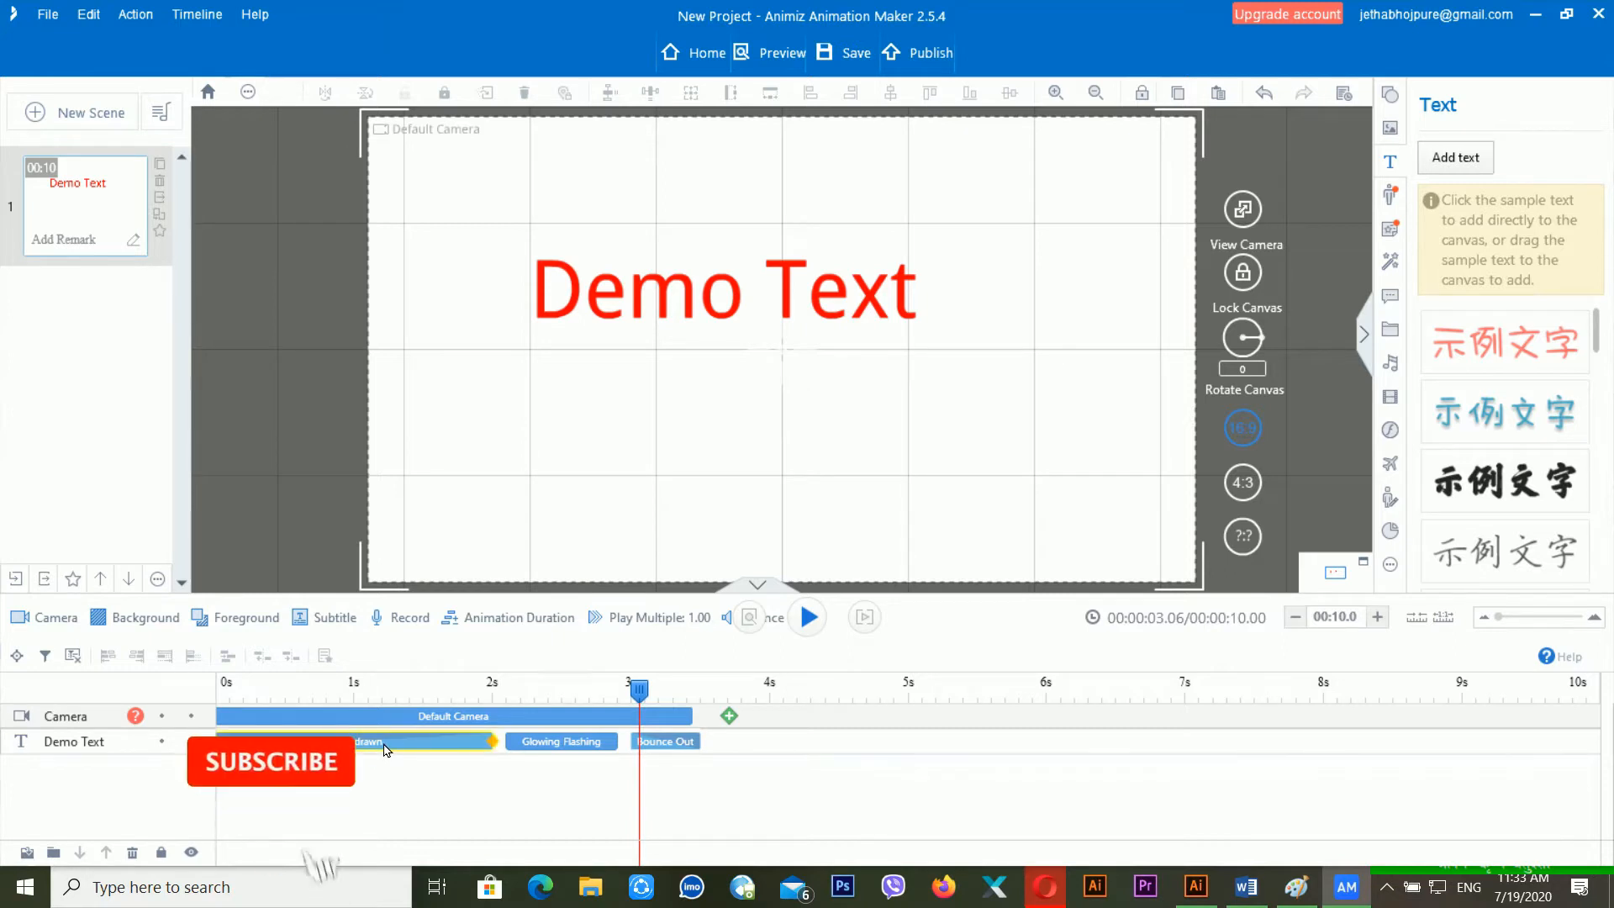
right_click(383, 749)
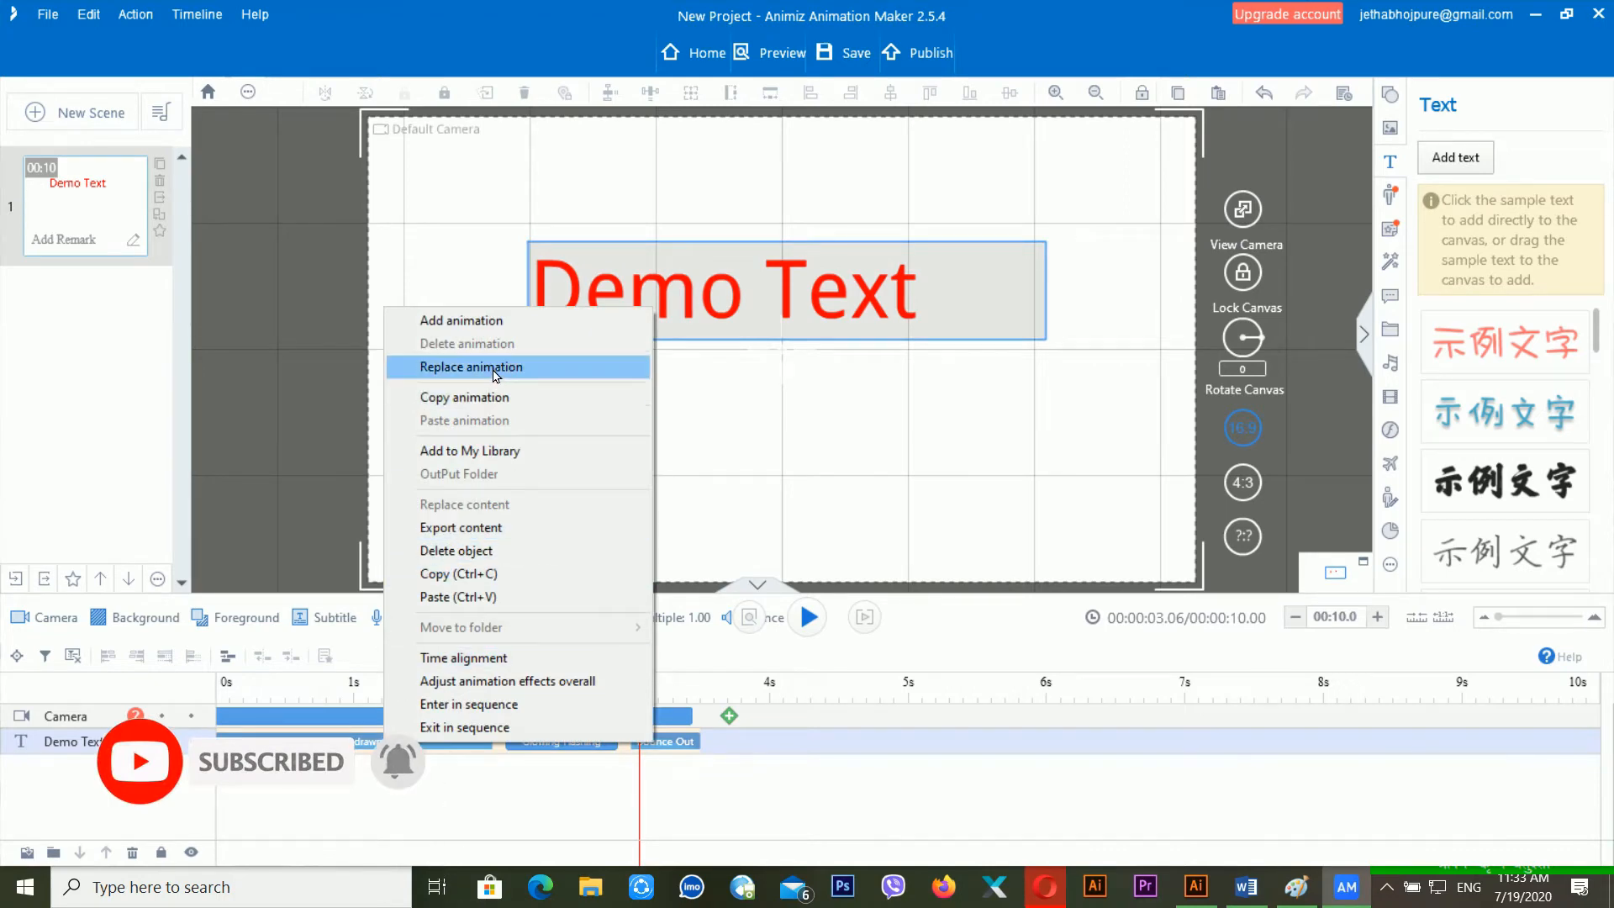
click(496, 368)
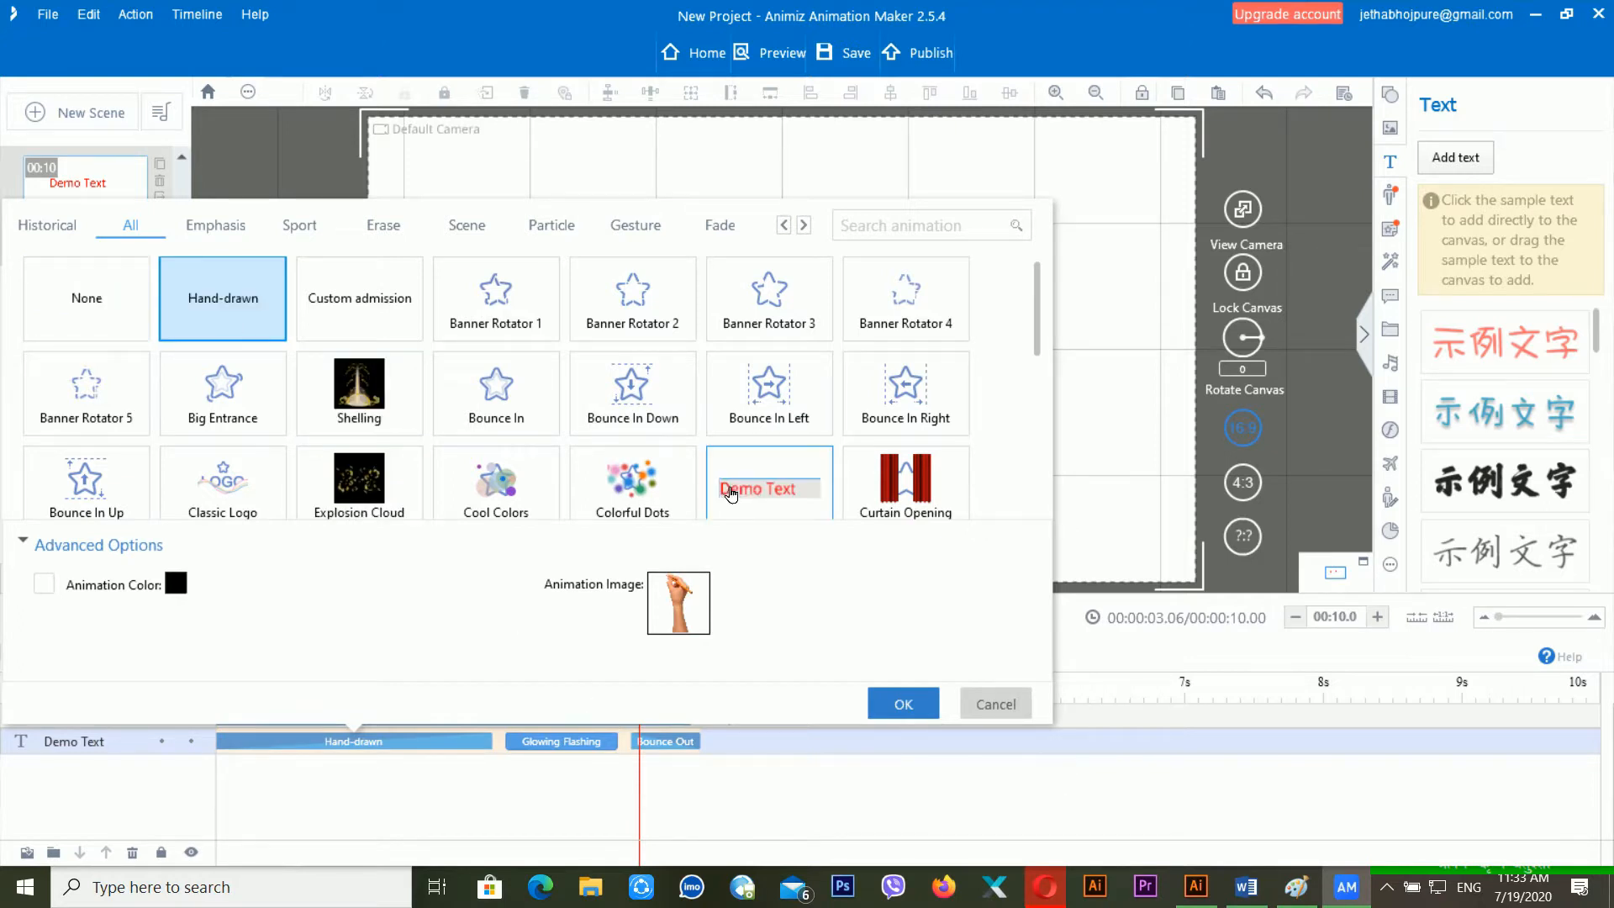
click(484, 391)
click(879, 703)
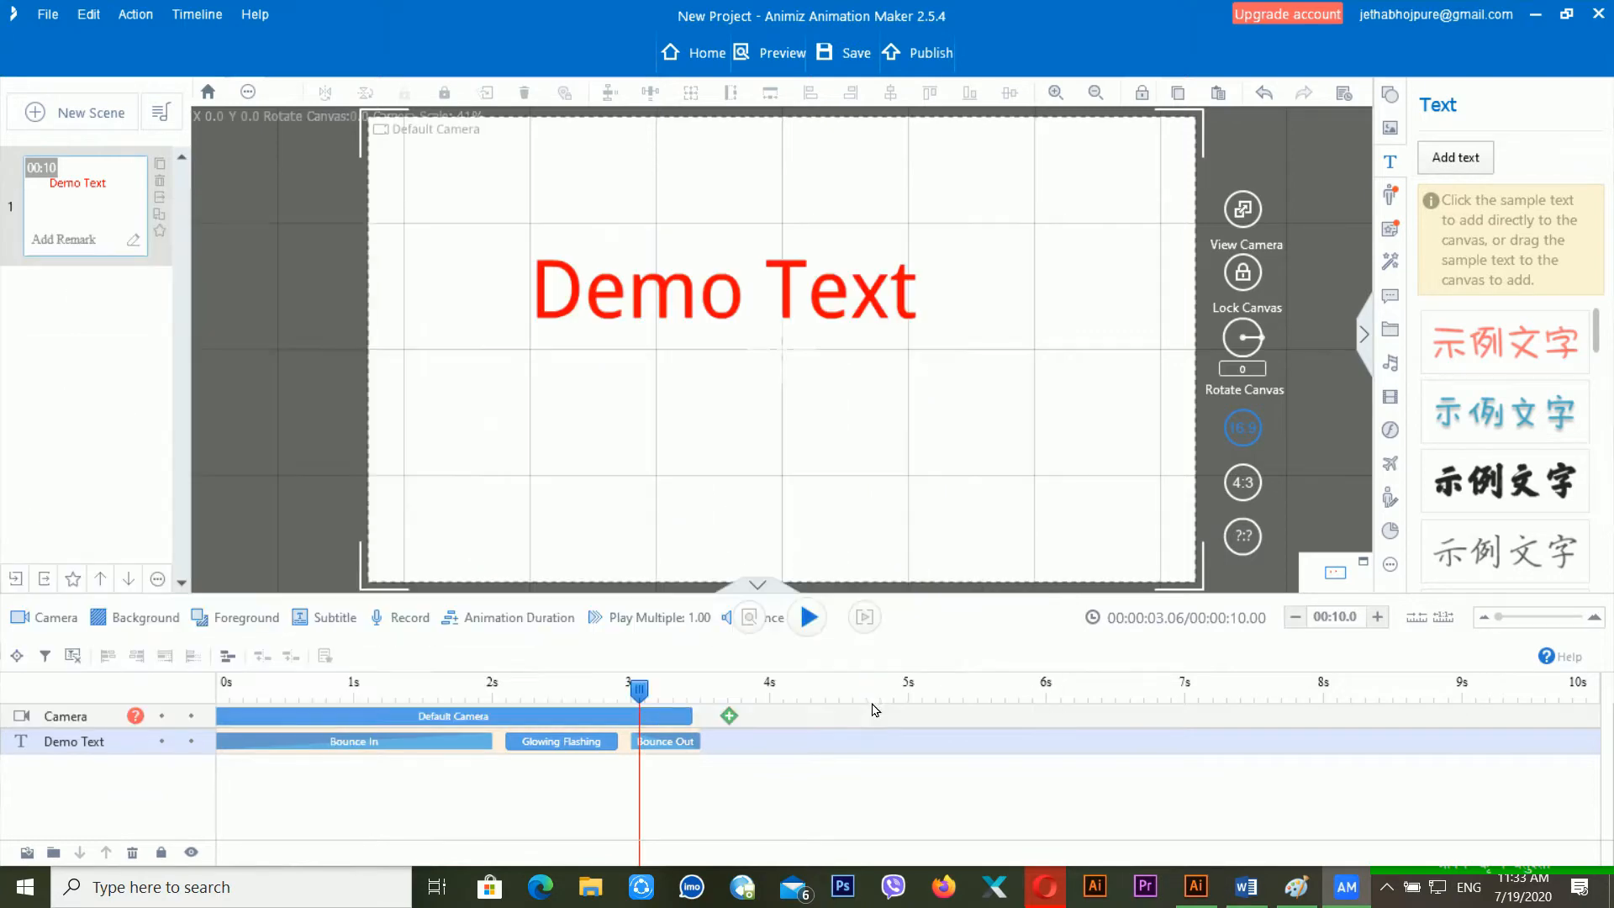
- Play the scene twice from near the start, at about 0.2 s and 0.4 s, to review the Bounce In entrance
click(245, 694)
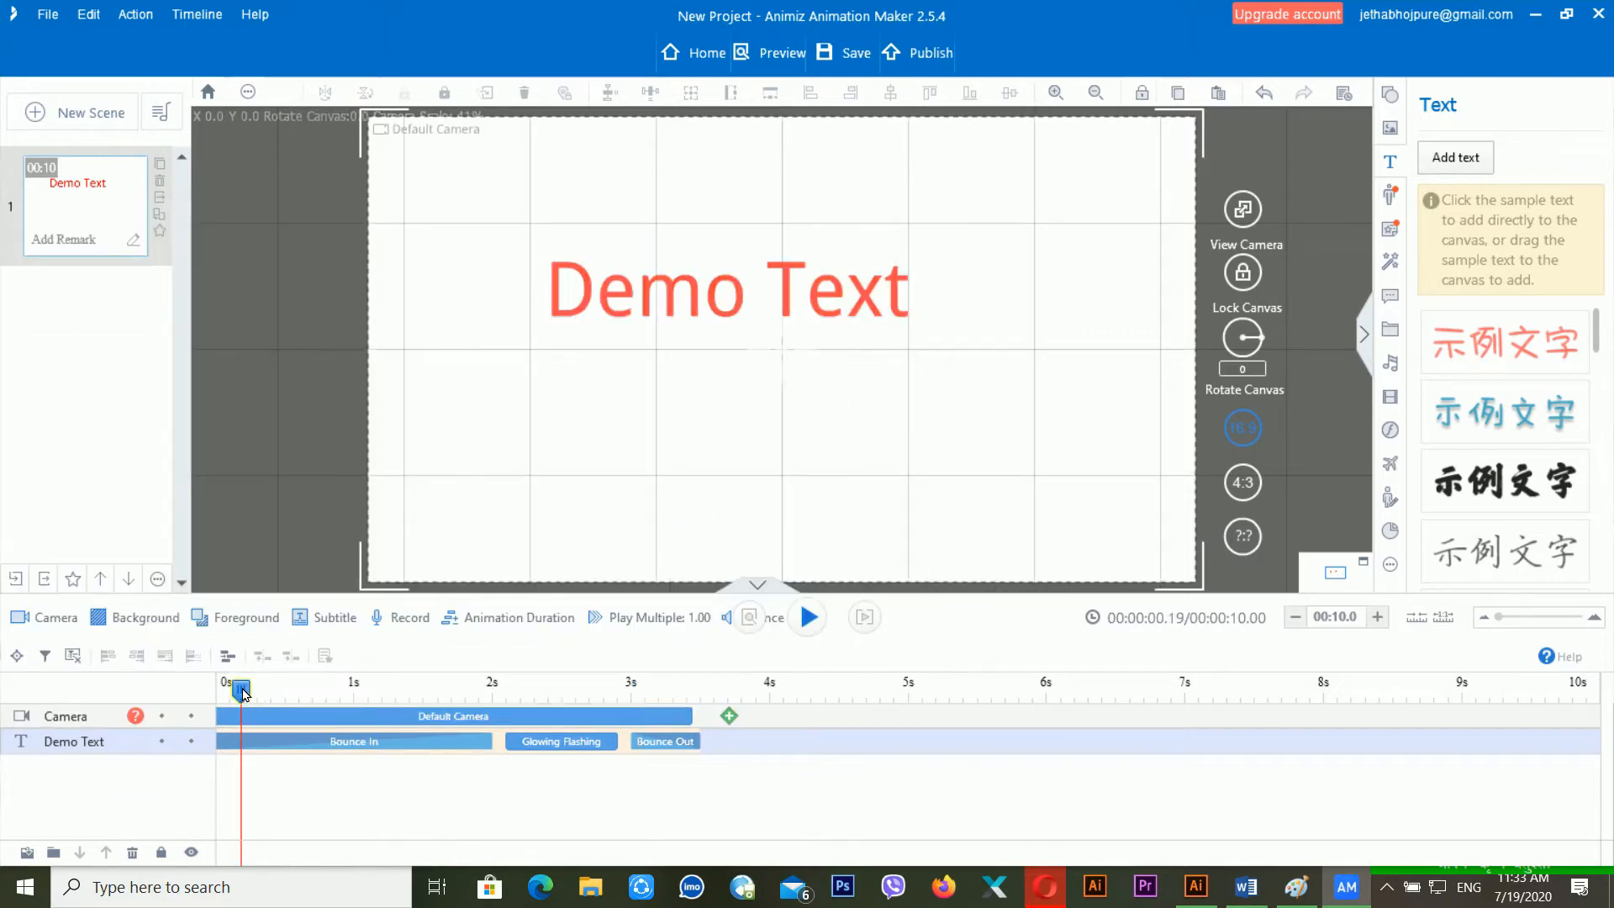
key(space)
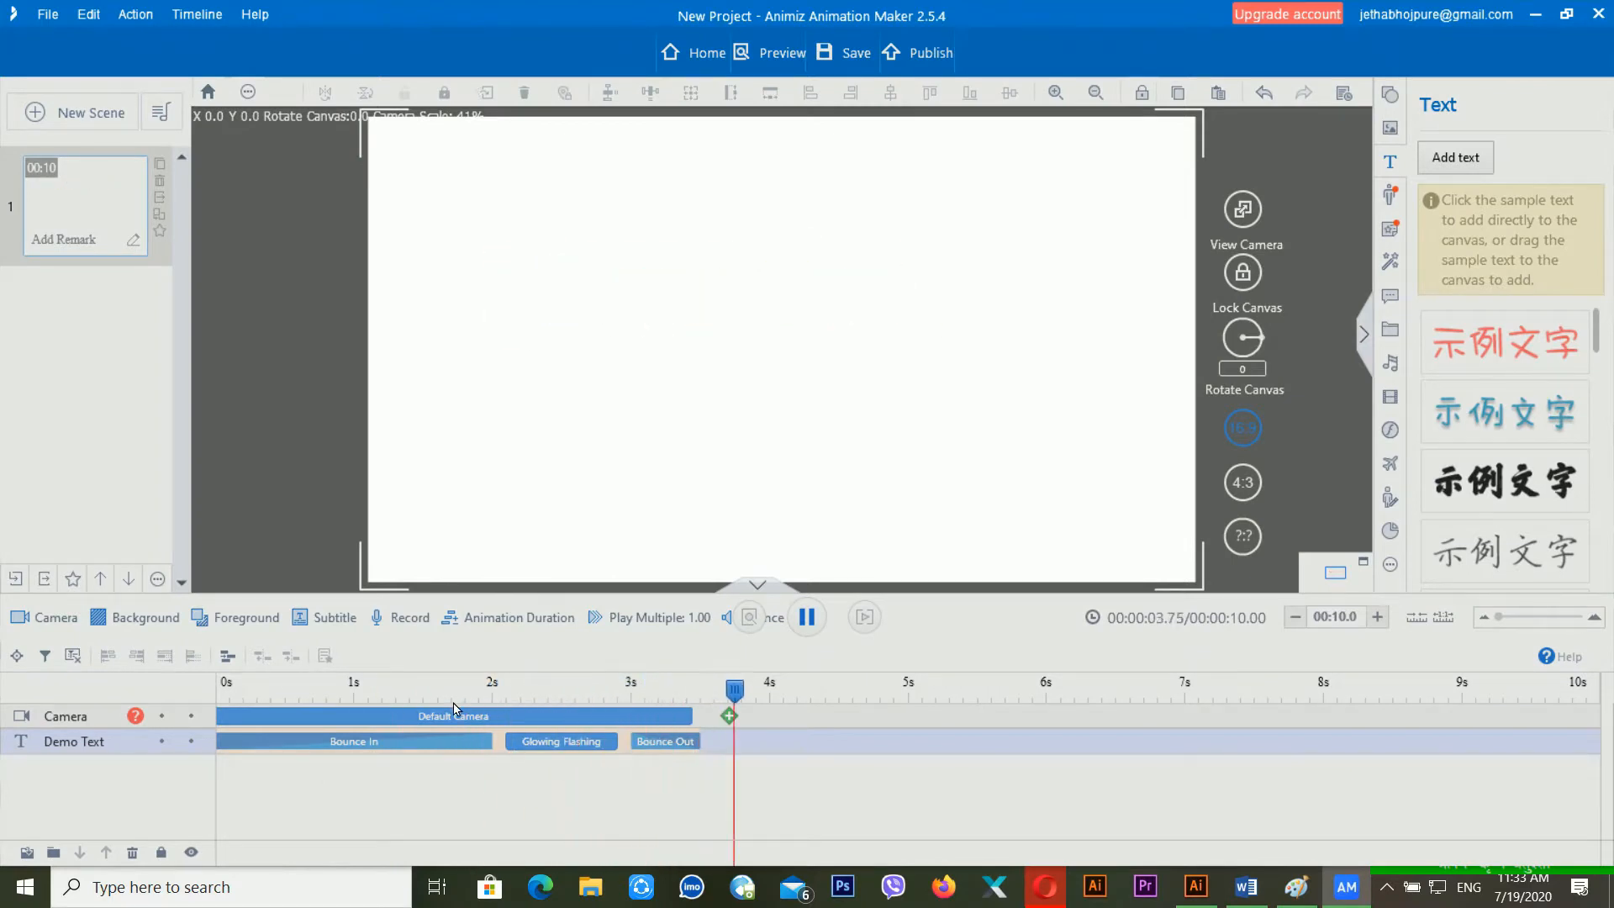
key(space)
click(277, 696)
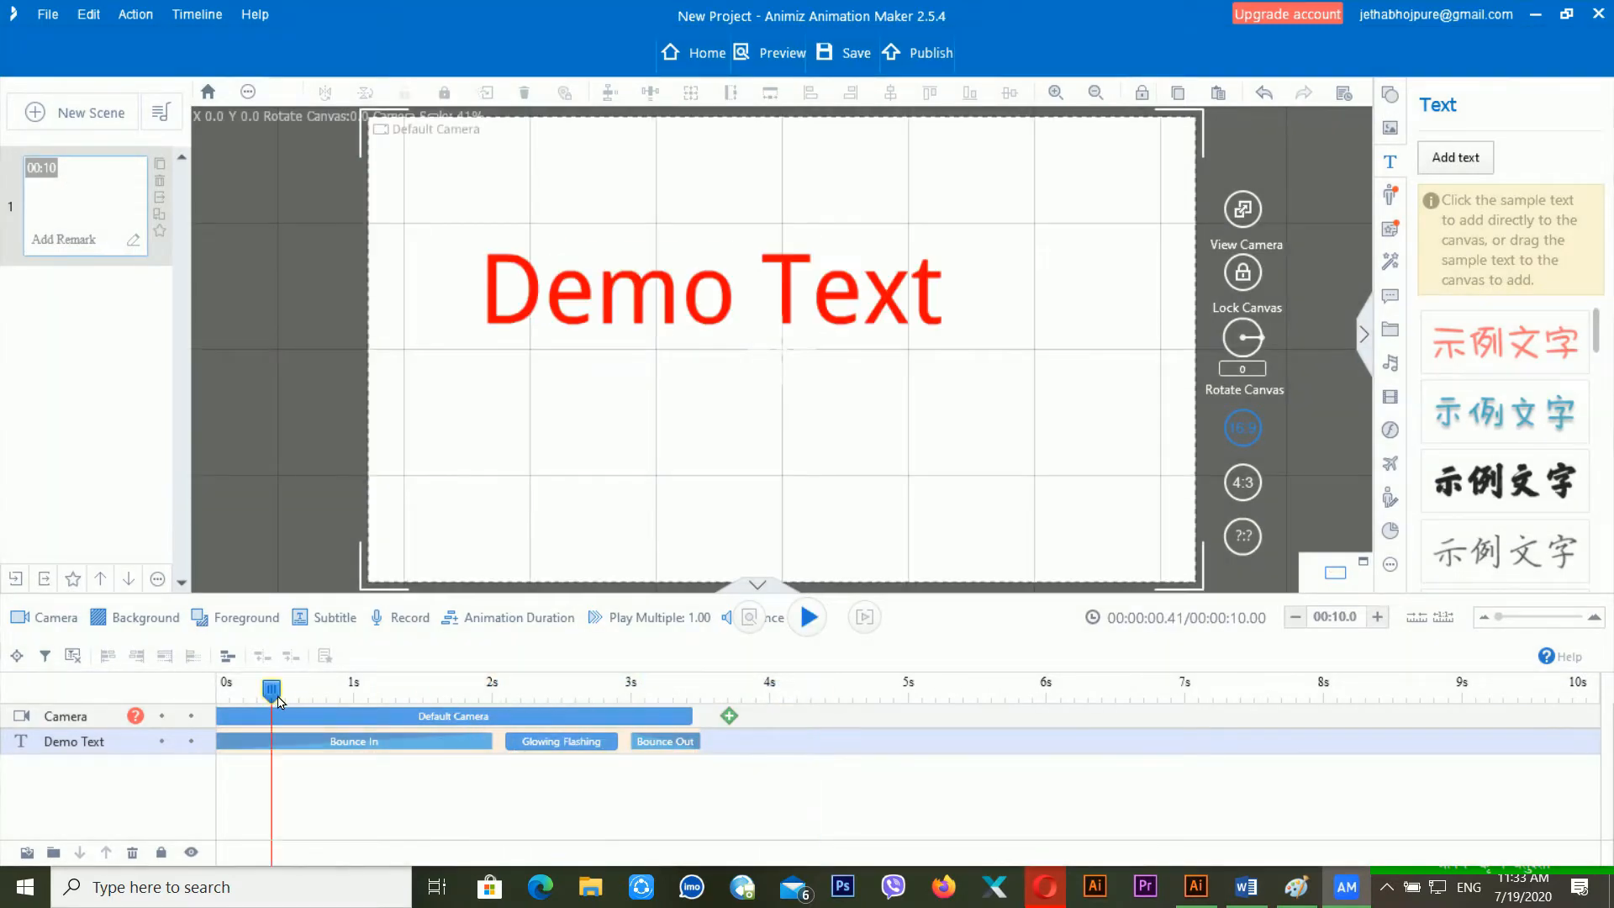
key(space)
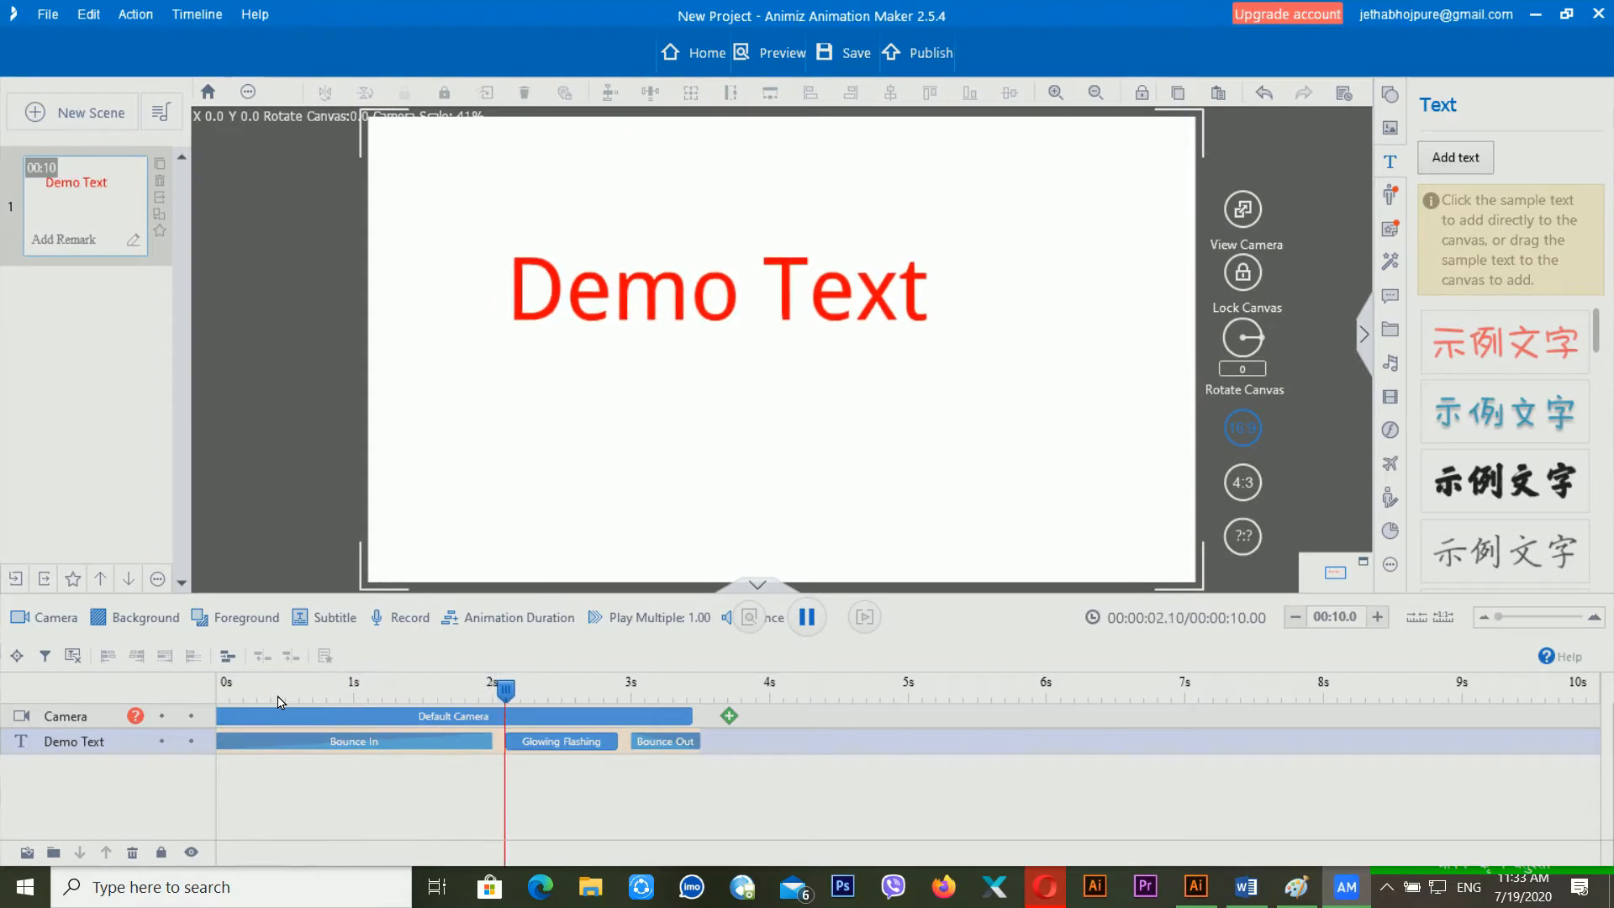
key(space)
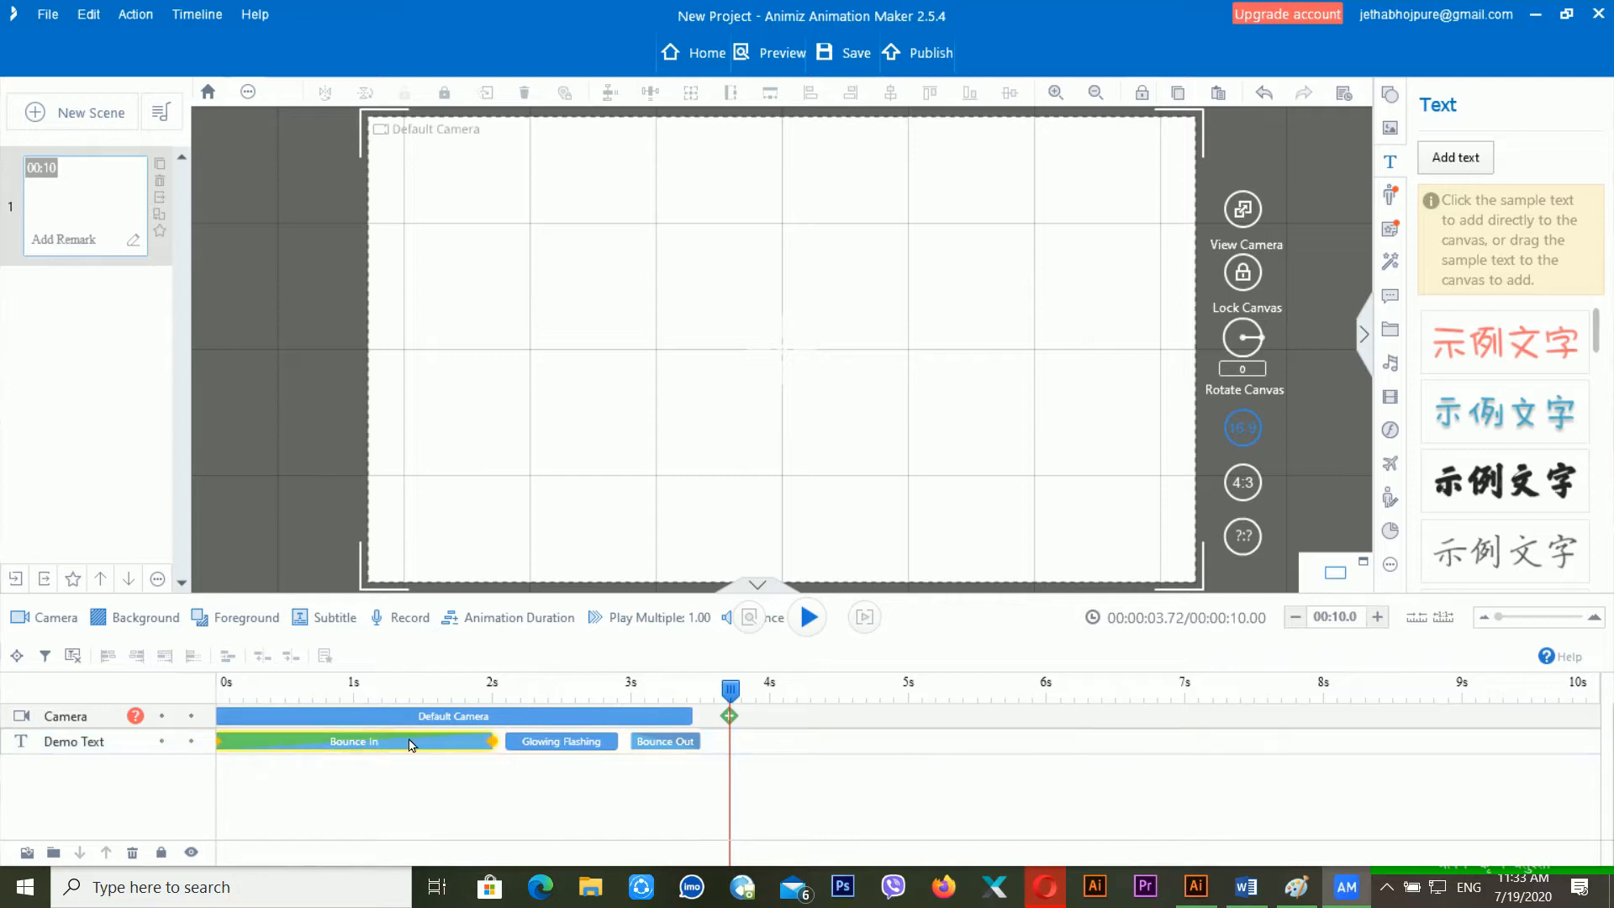
click(561, 741)
click(662, 741)
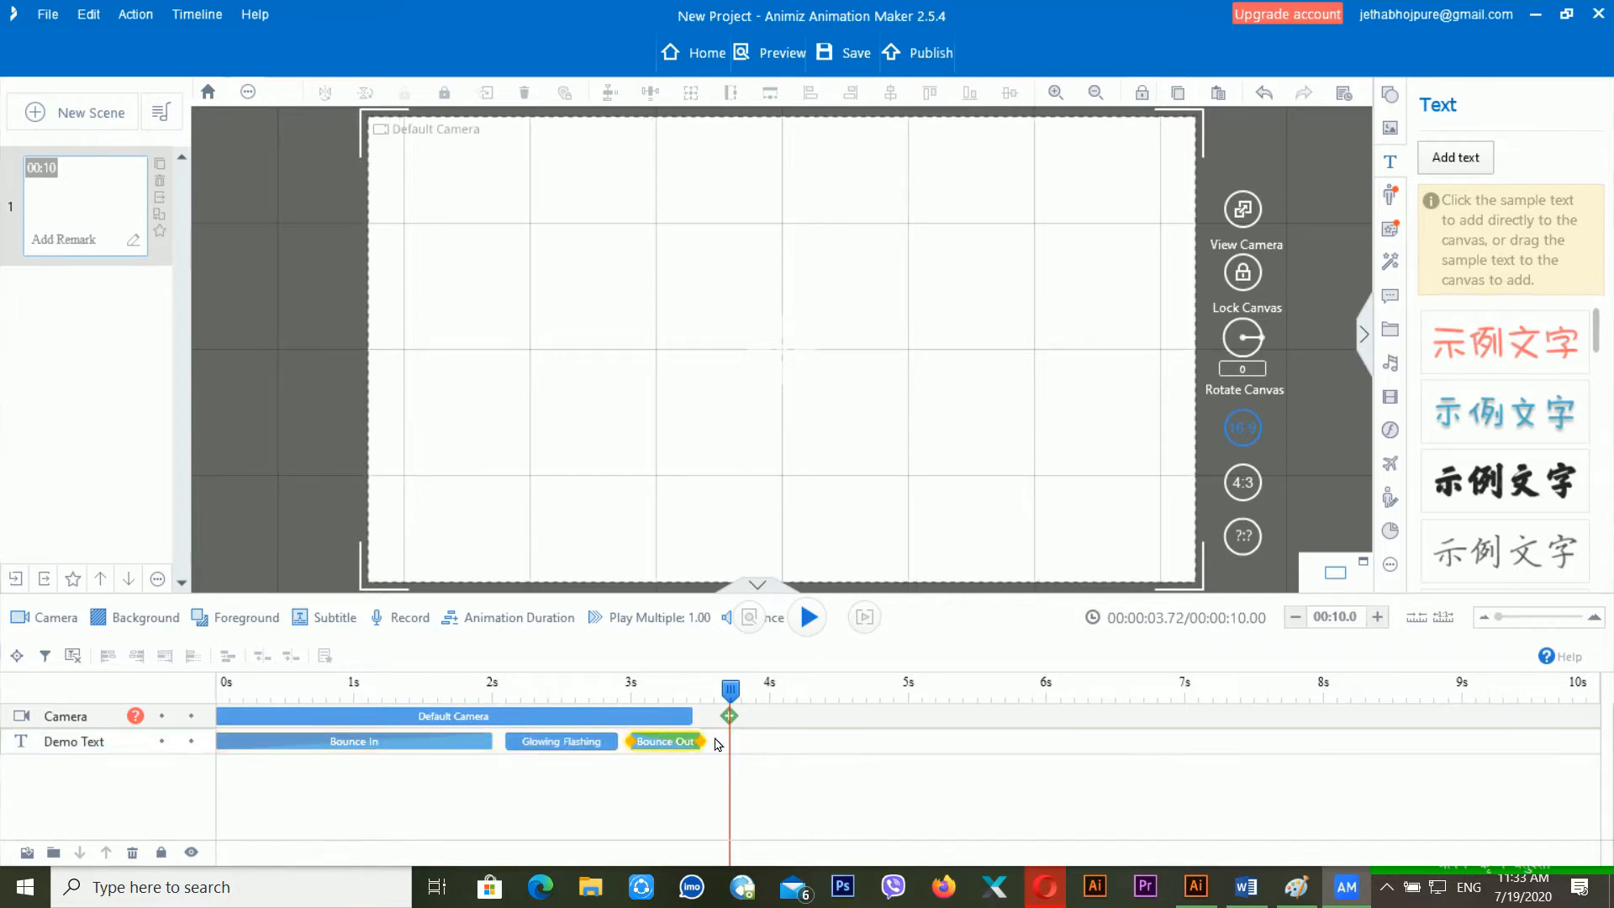
click(483, 691)
- Extend the Default Camera clip to 4.88 s, past the end of the Bounce Out effect
click(694, 719)
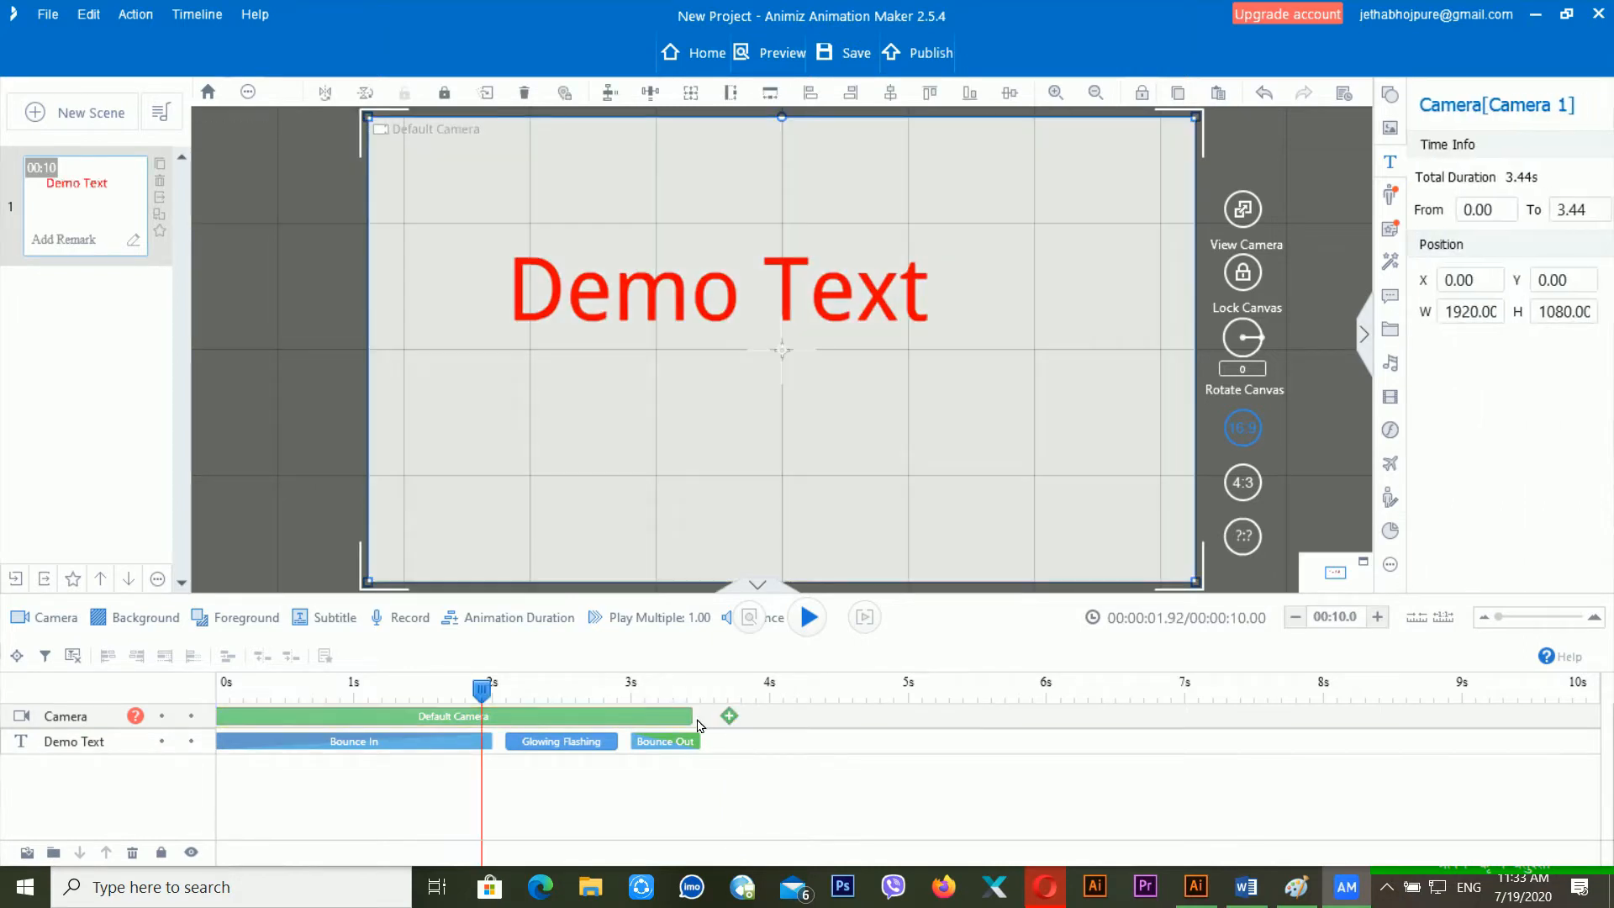
click(834, 721)
click(685, 720)
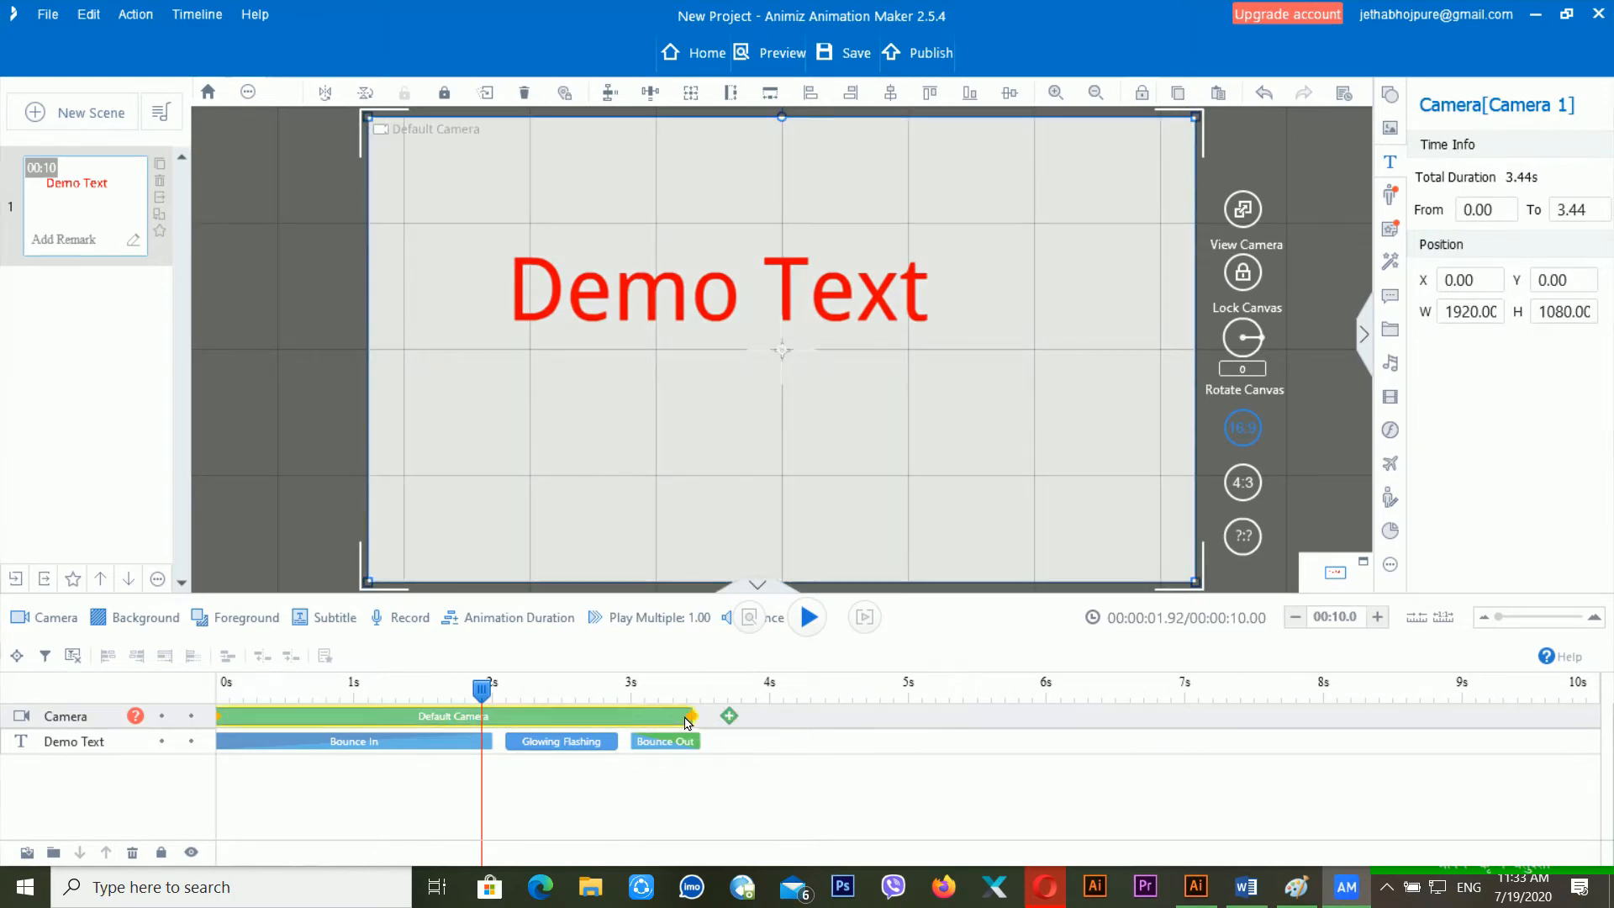
drag(691, 716, 892, 715)
click(738, 746)
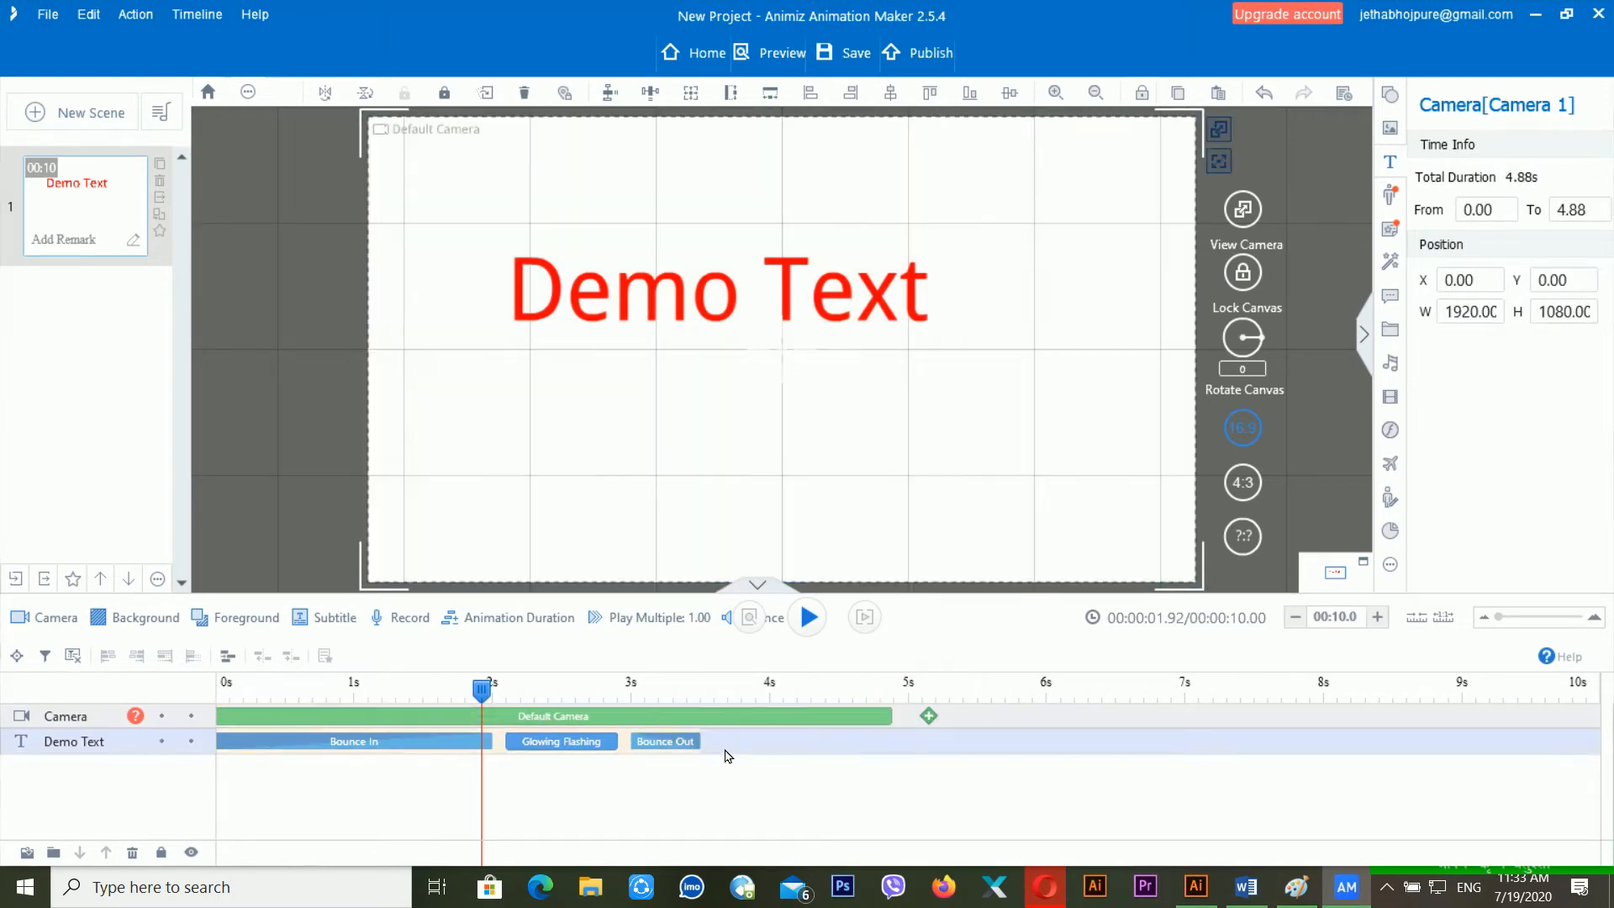
right_click(742, 748)
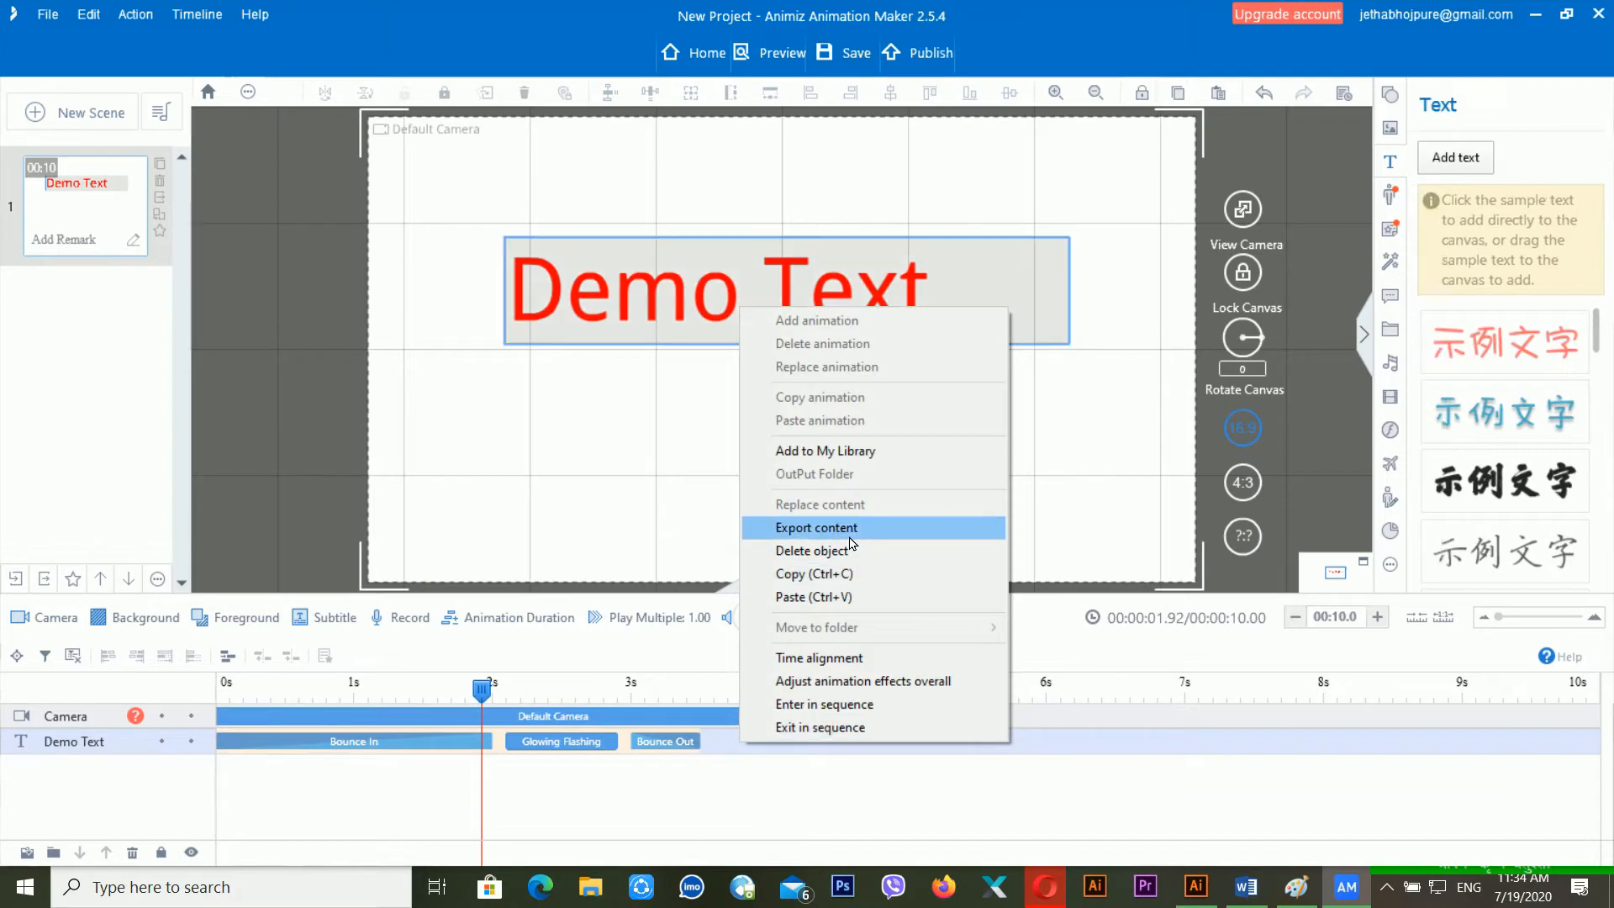
click(640, 747)
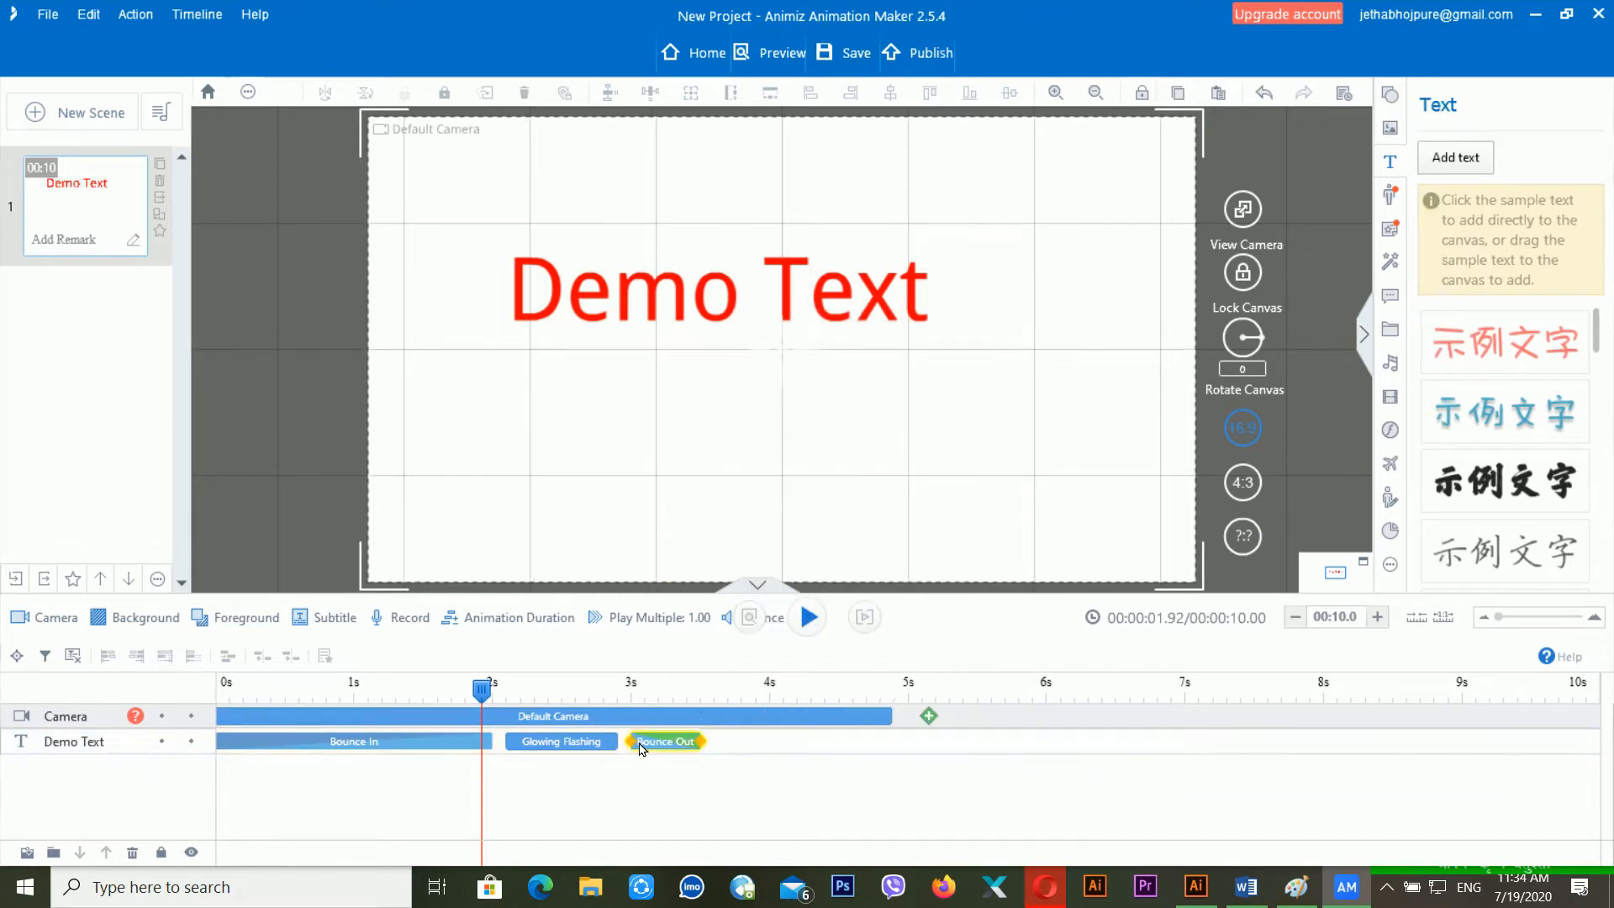
right_click(662, 743)
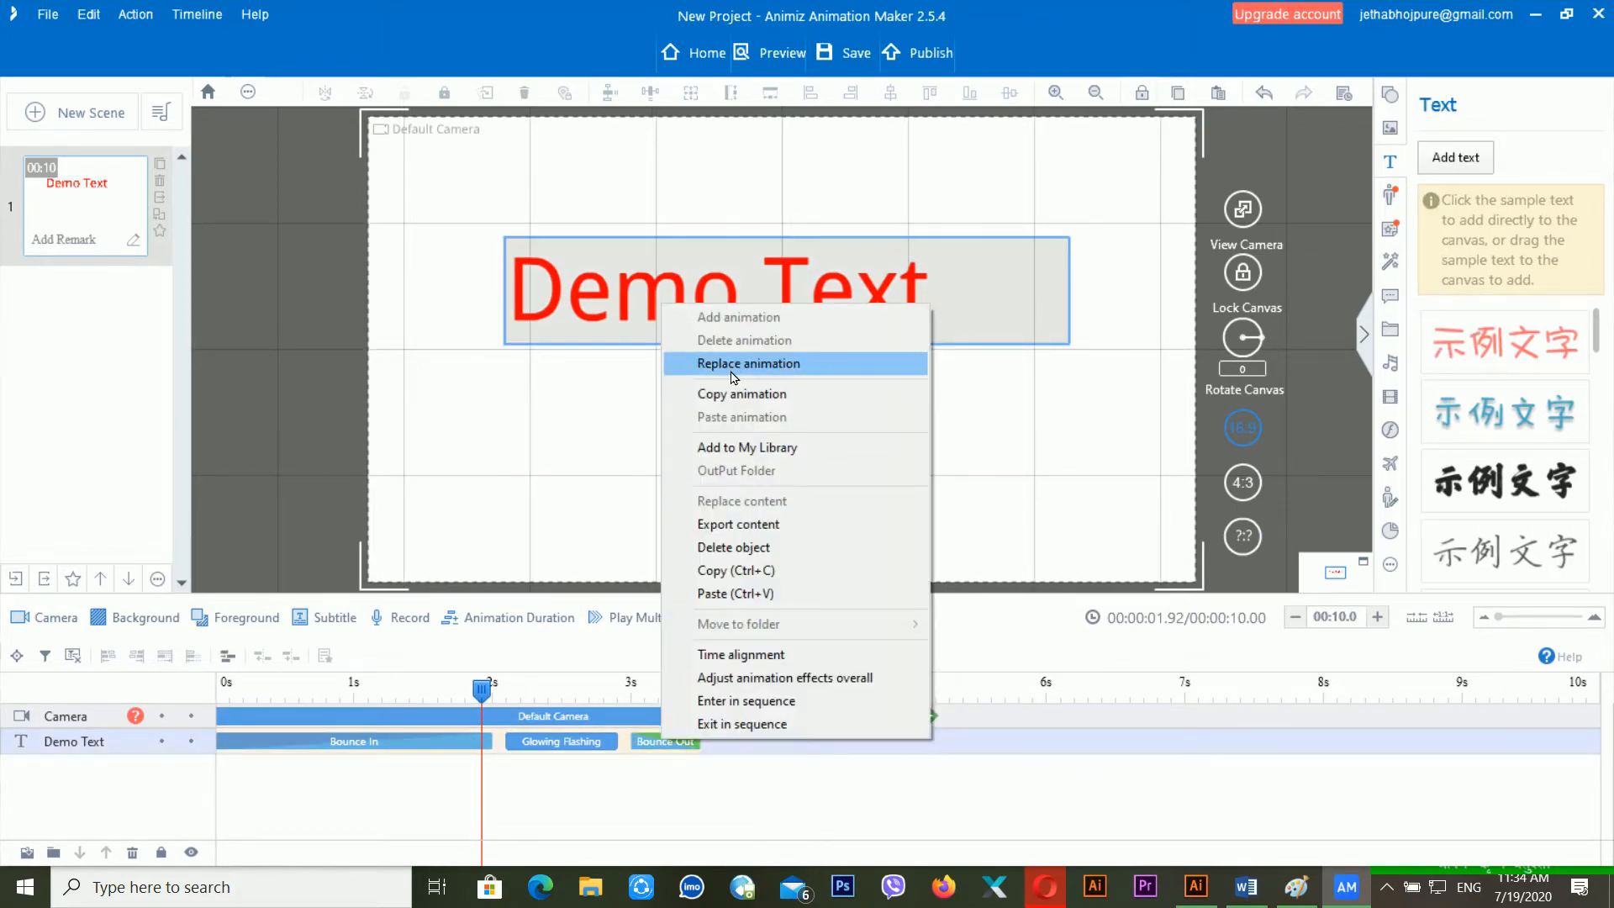
click(750, 771)
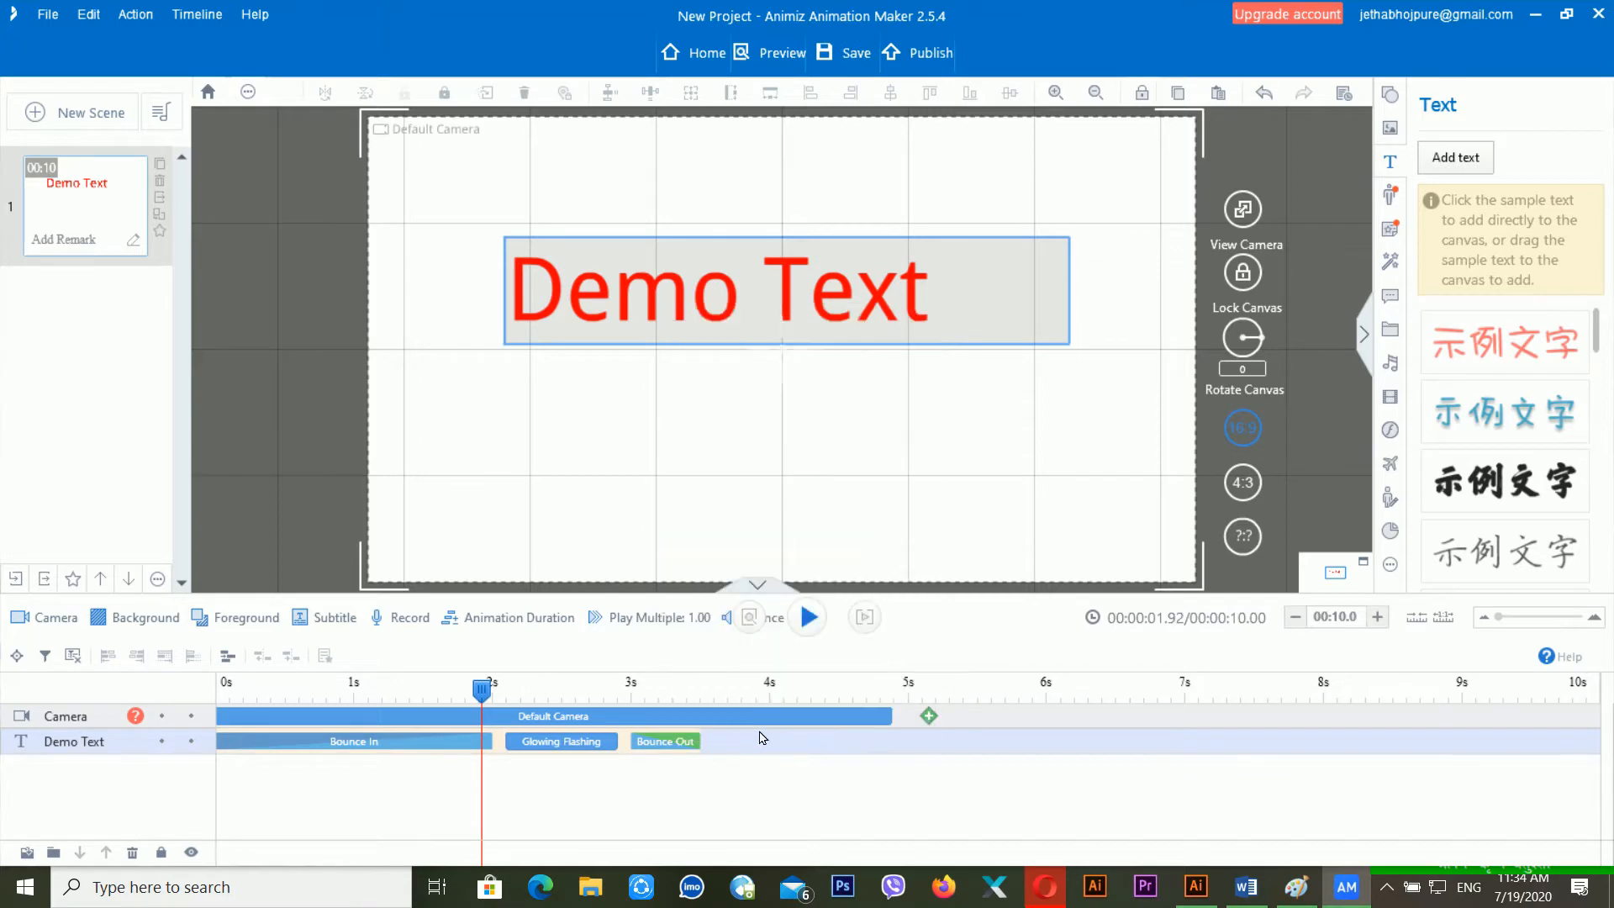
- Shorten the Default Camera clip to about 3.57 s, just past the end of the Bounce Out effect
click(773, 721)
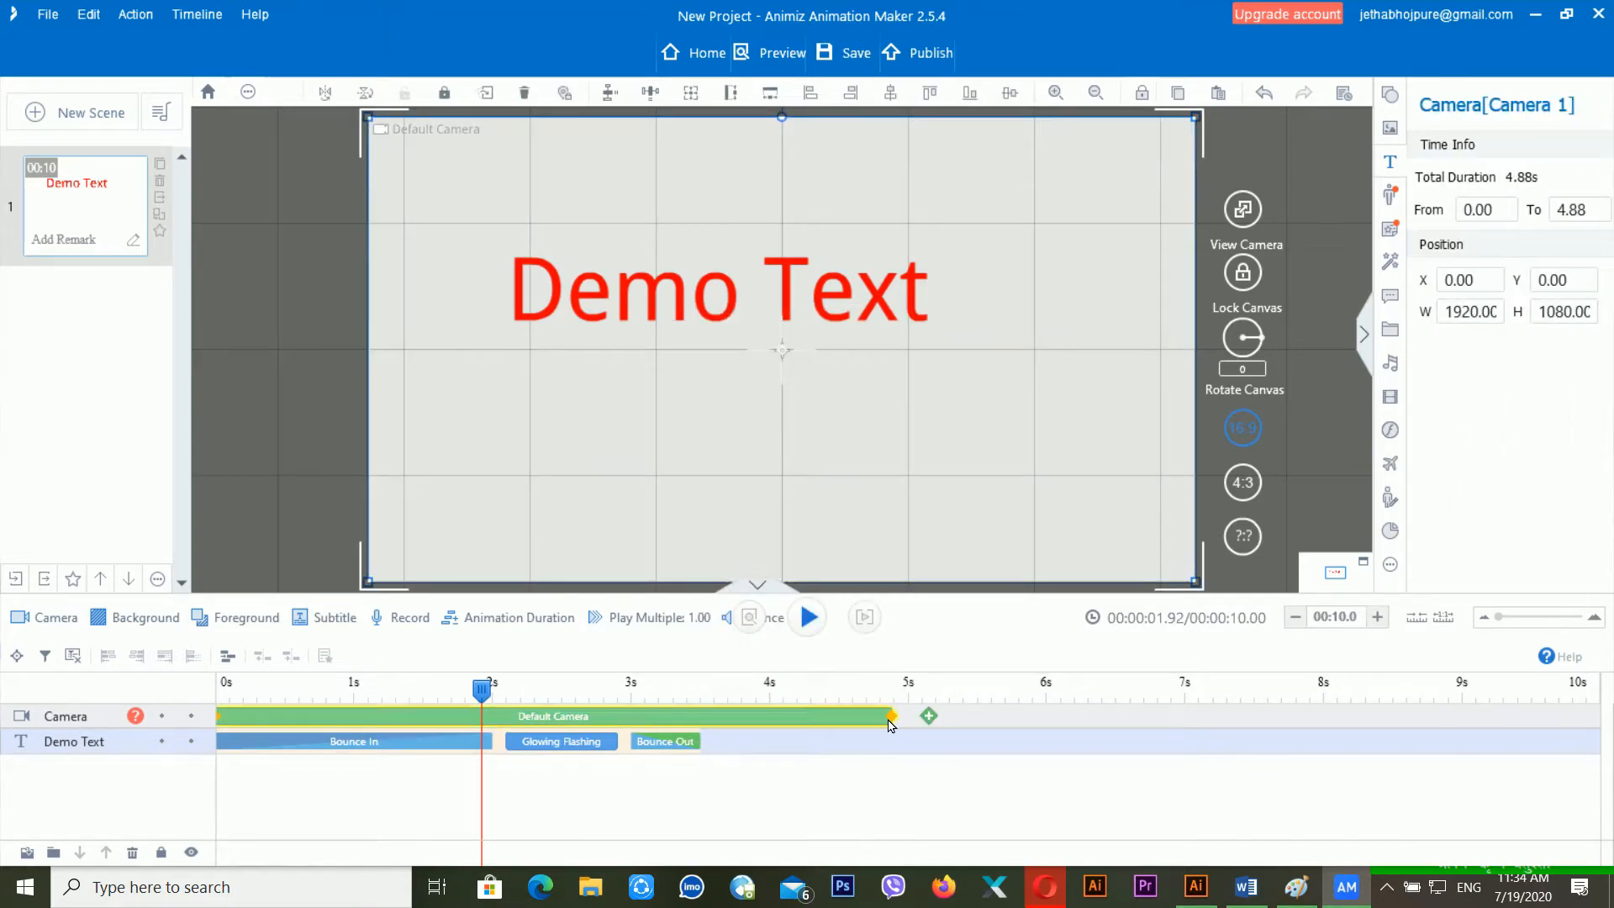
drag(901, 725, 709, 718)
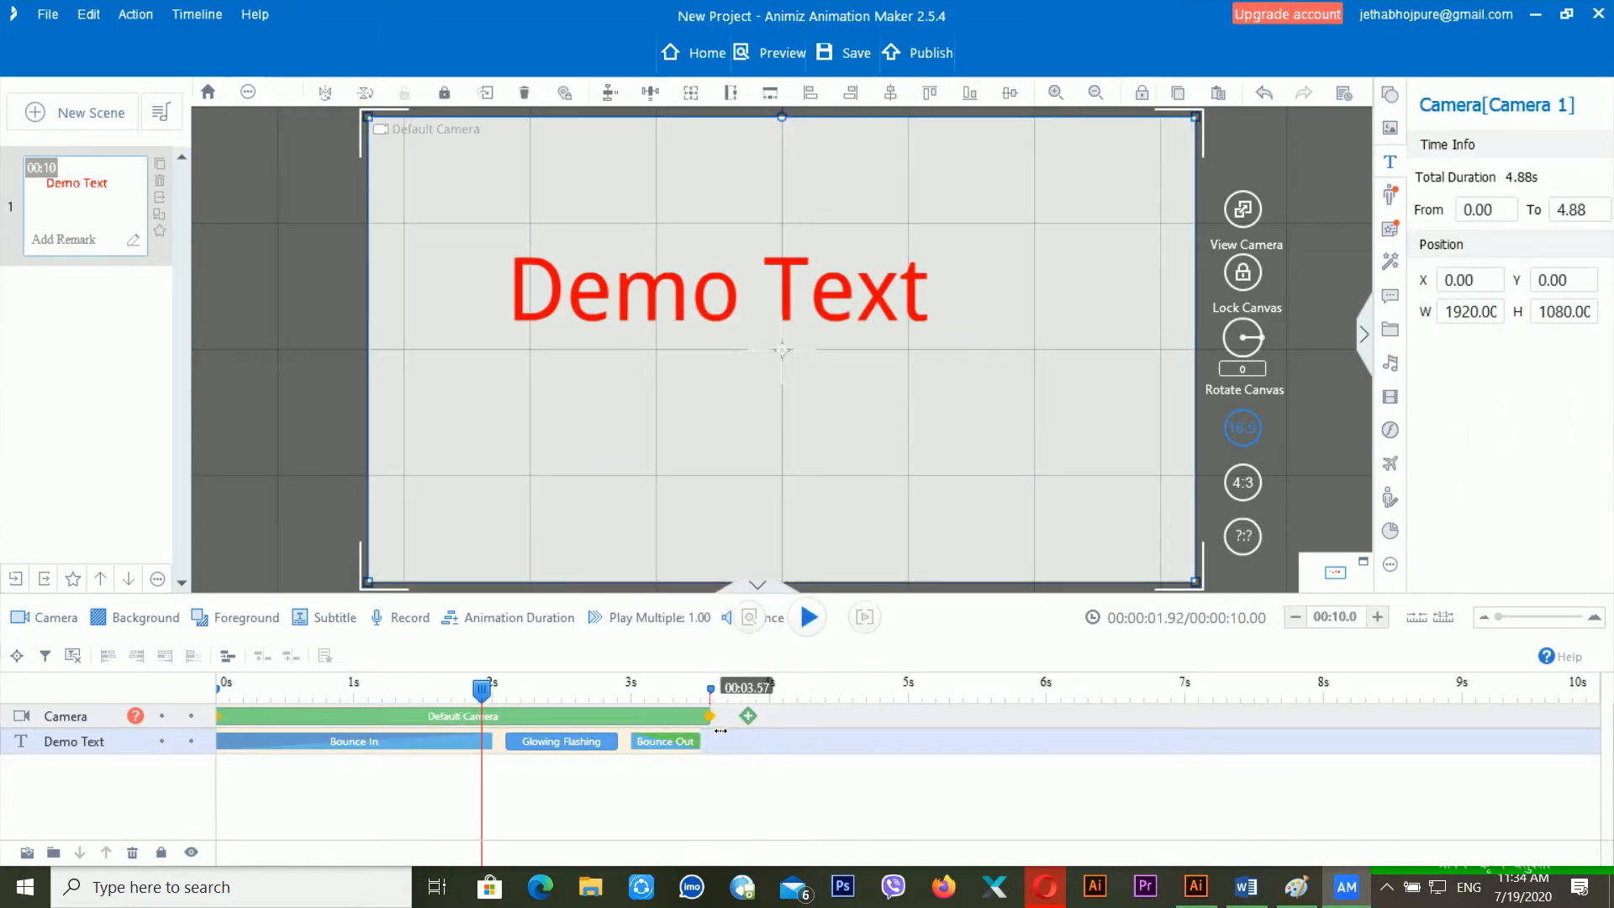
- Delete the Glowing Flashing emphasis animation from Demo Text, keeping its entrance and exit effects
right_click(565, 747)
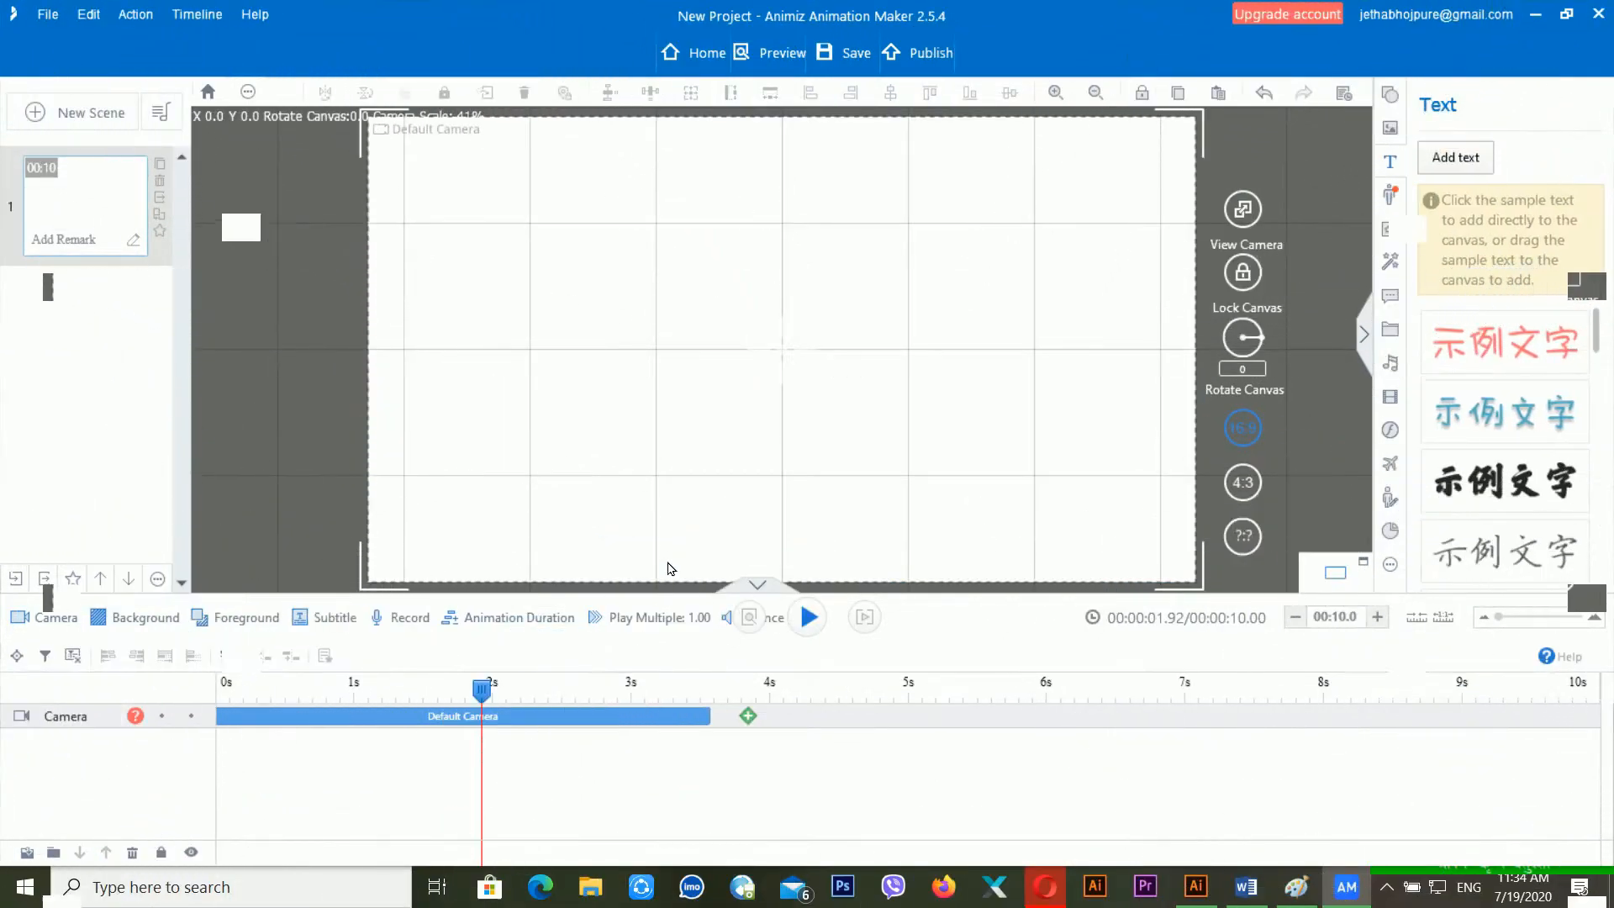
click(574, 743)
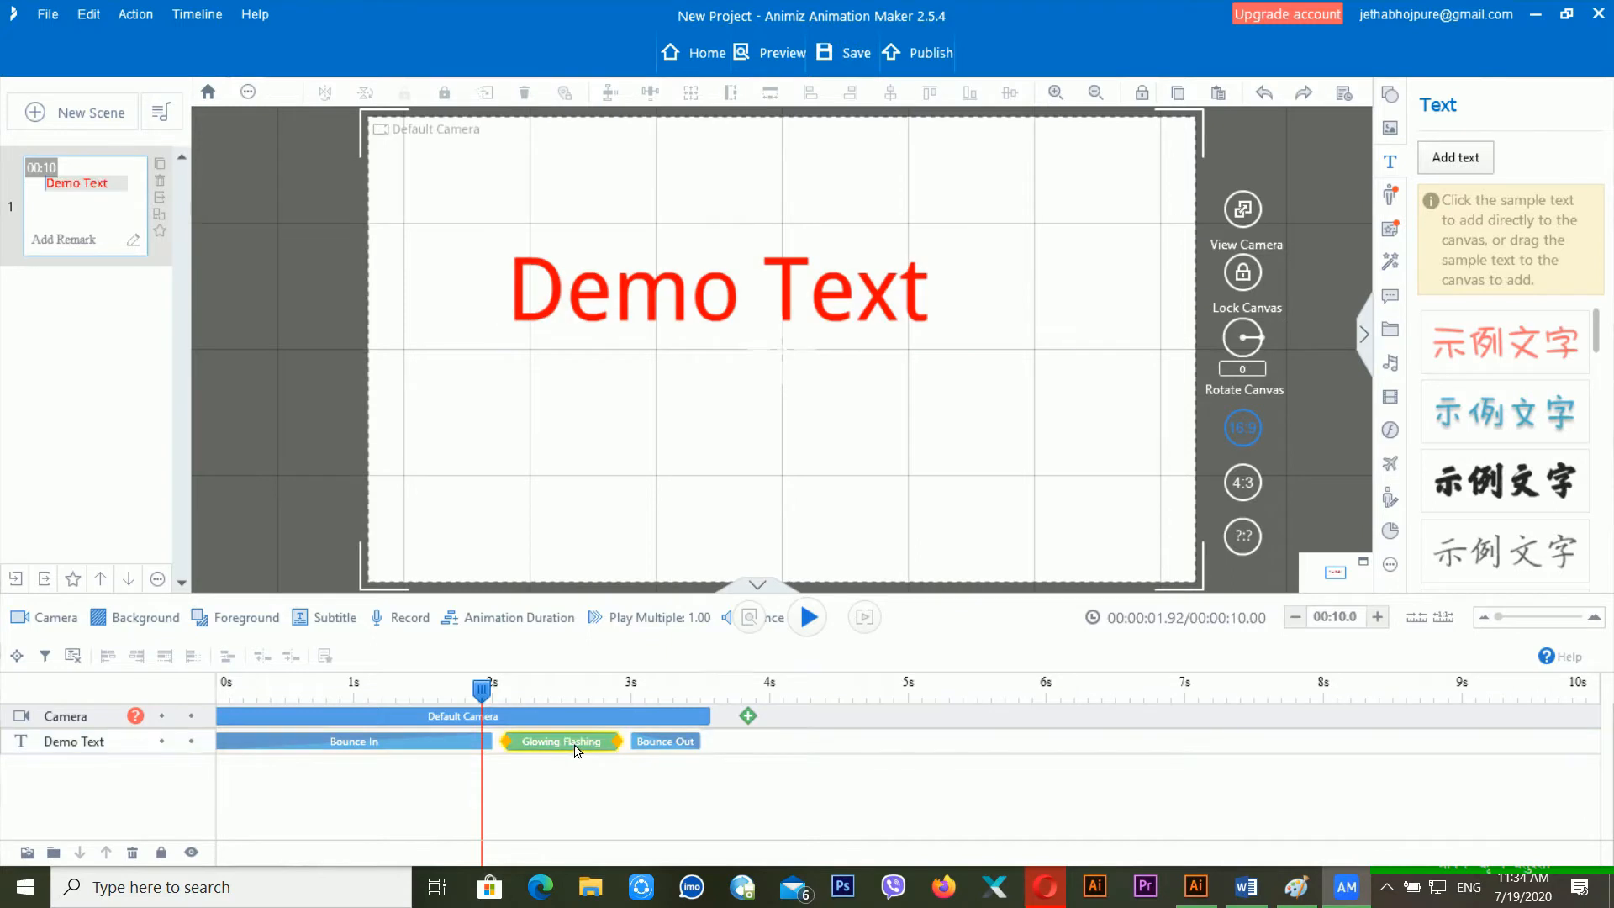
right_click(575, 743)
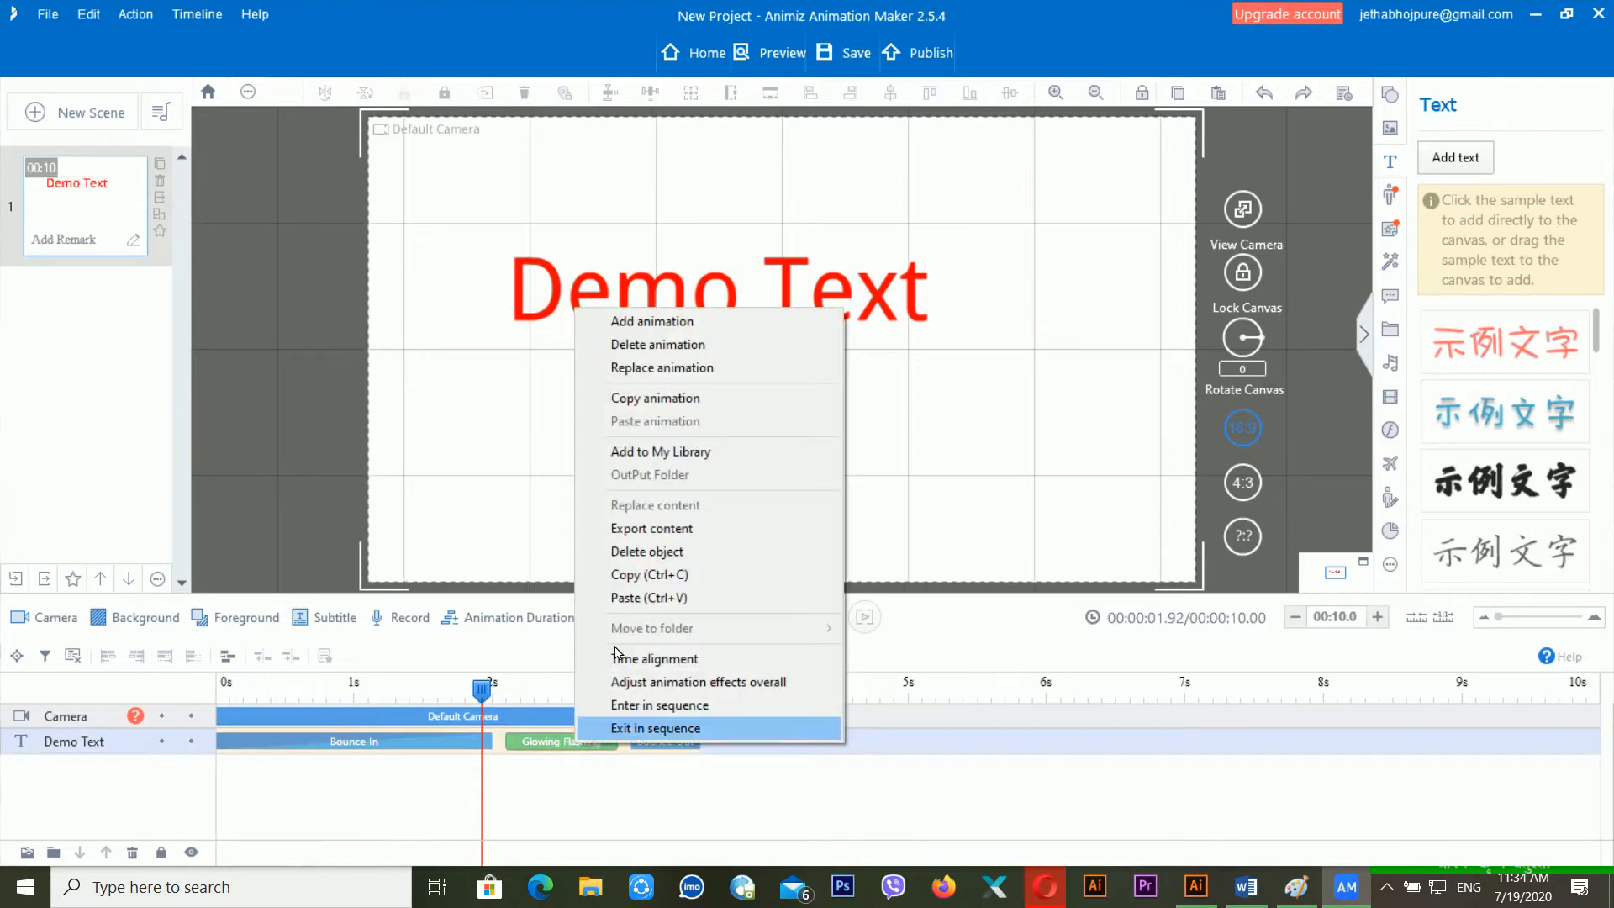
click(706, 346)
click(892, 748)
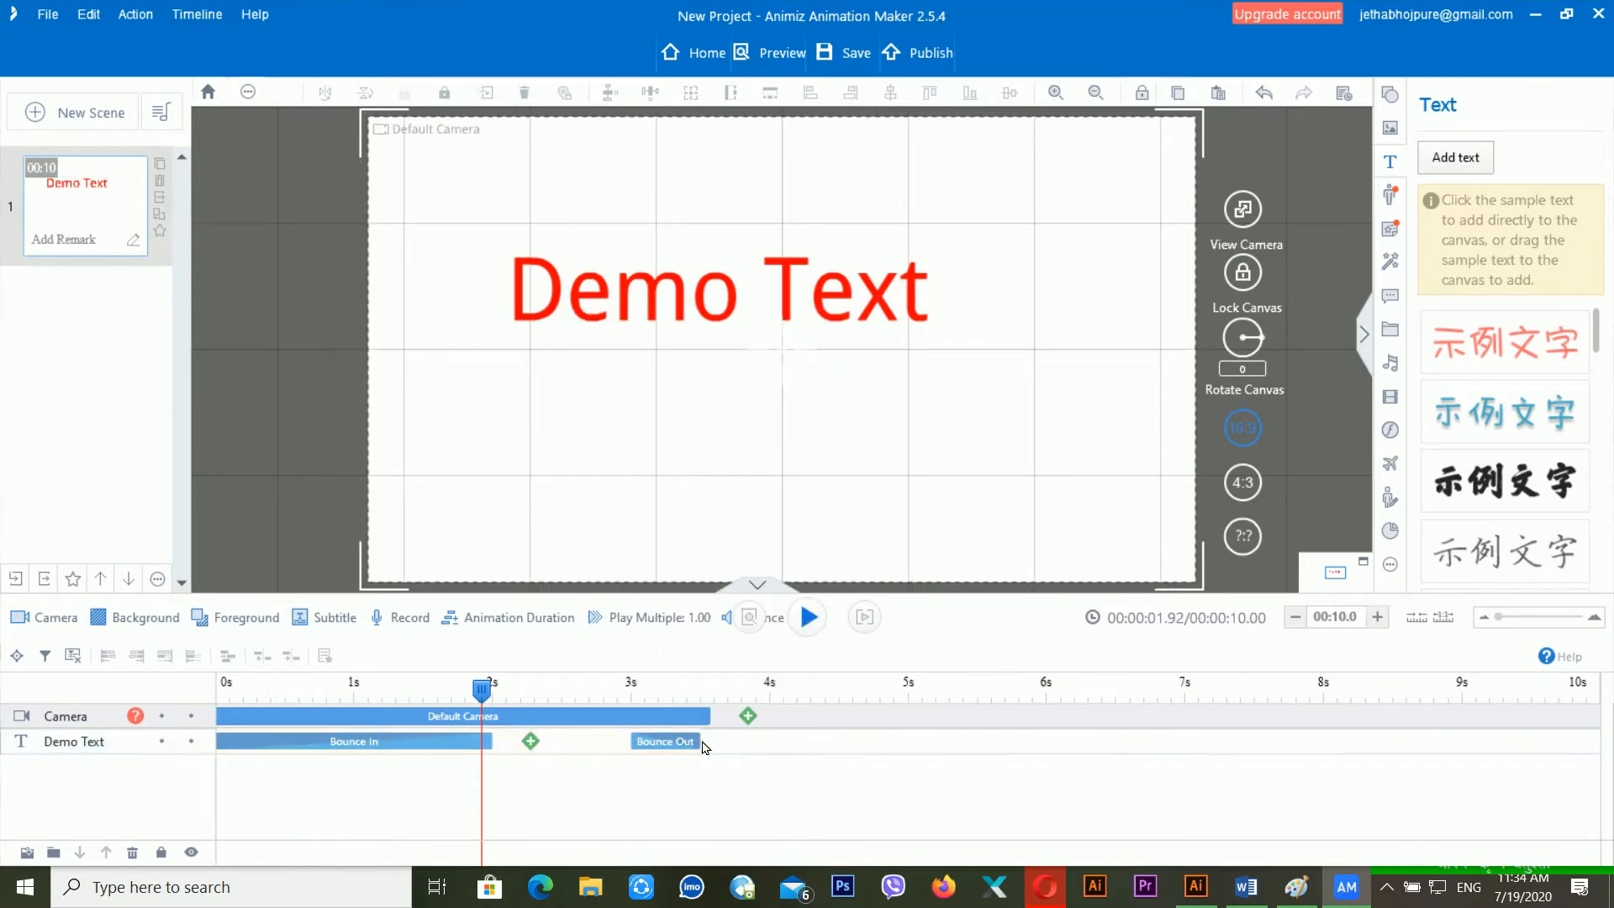
right_click(653, 744)
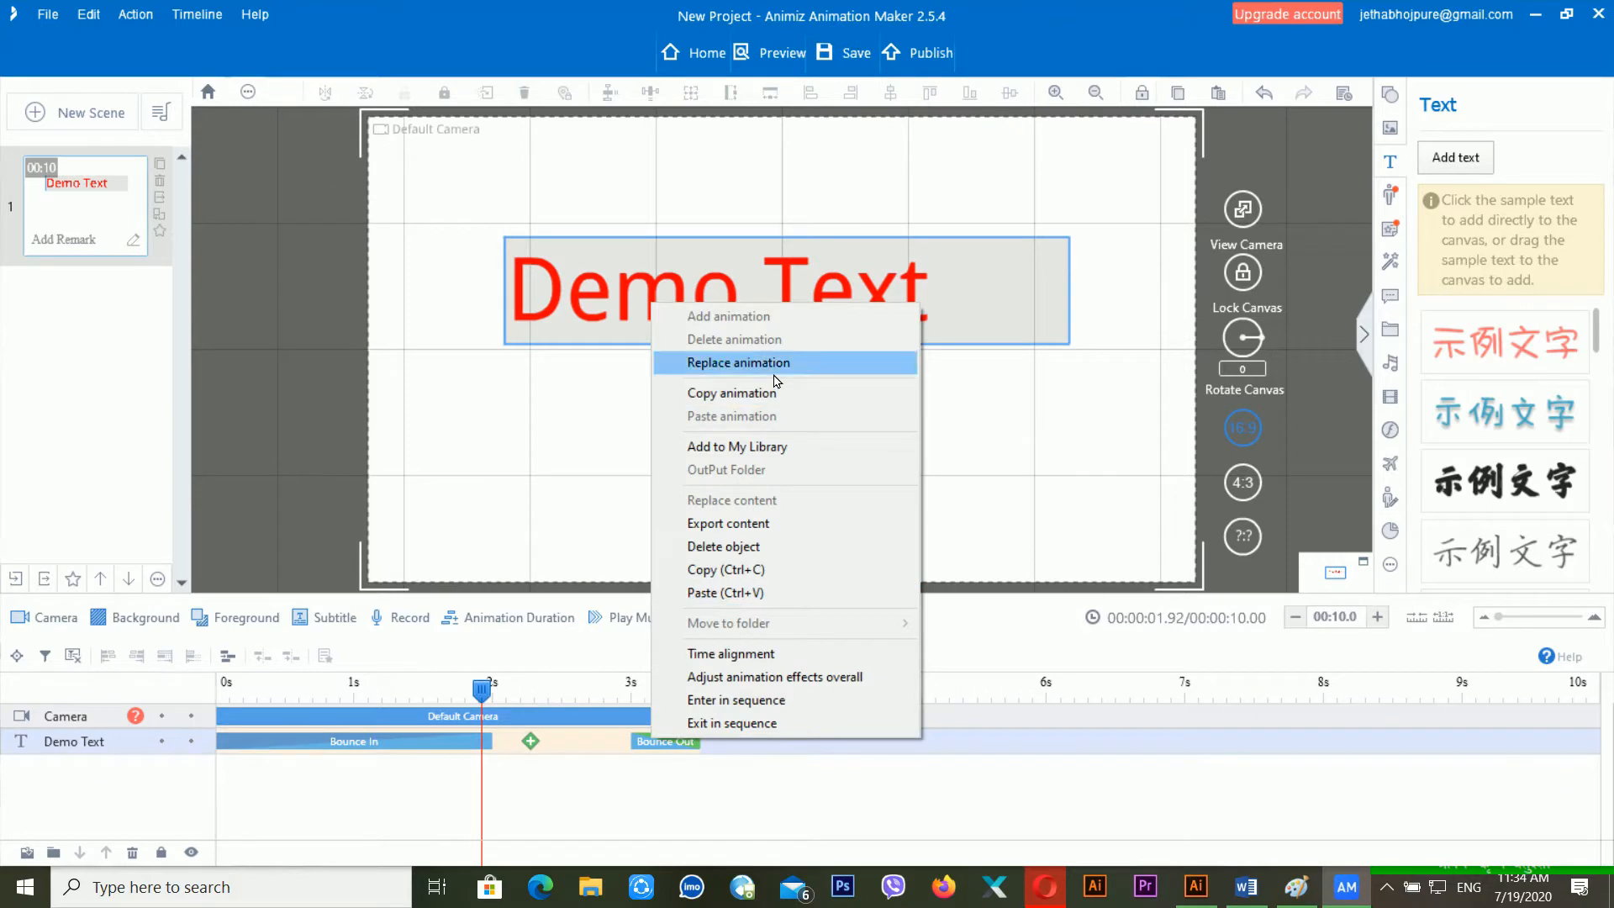
click(662, 750)
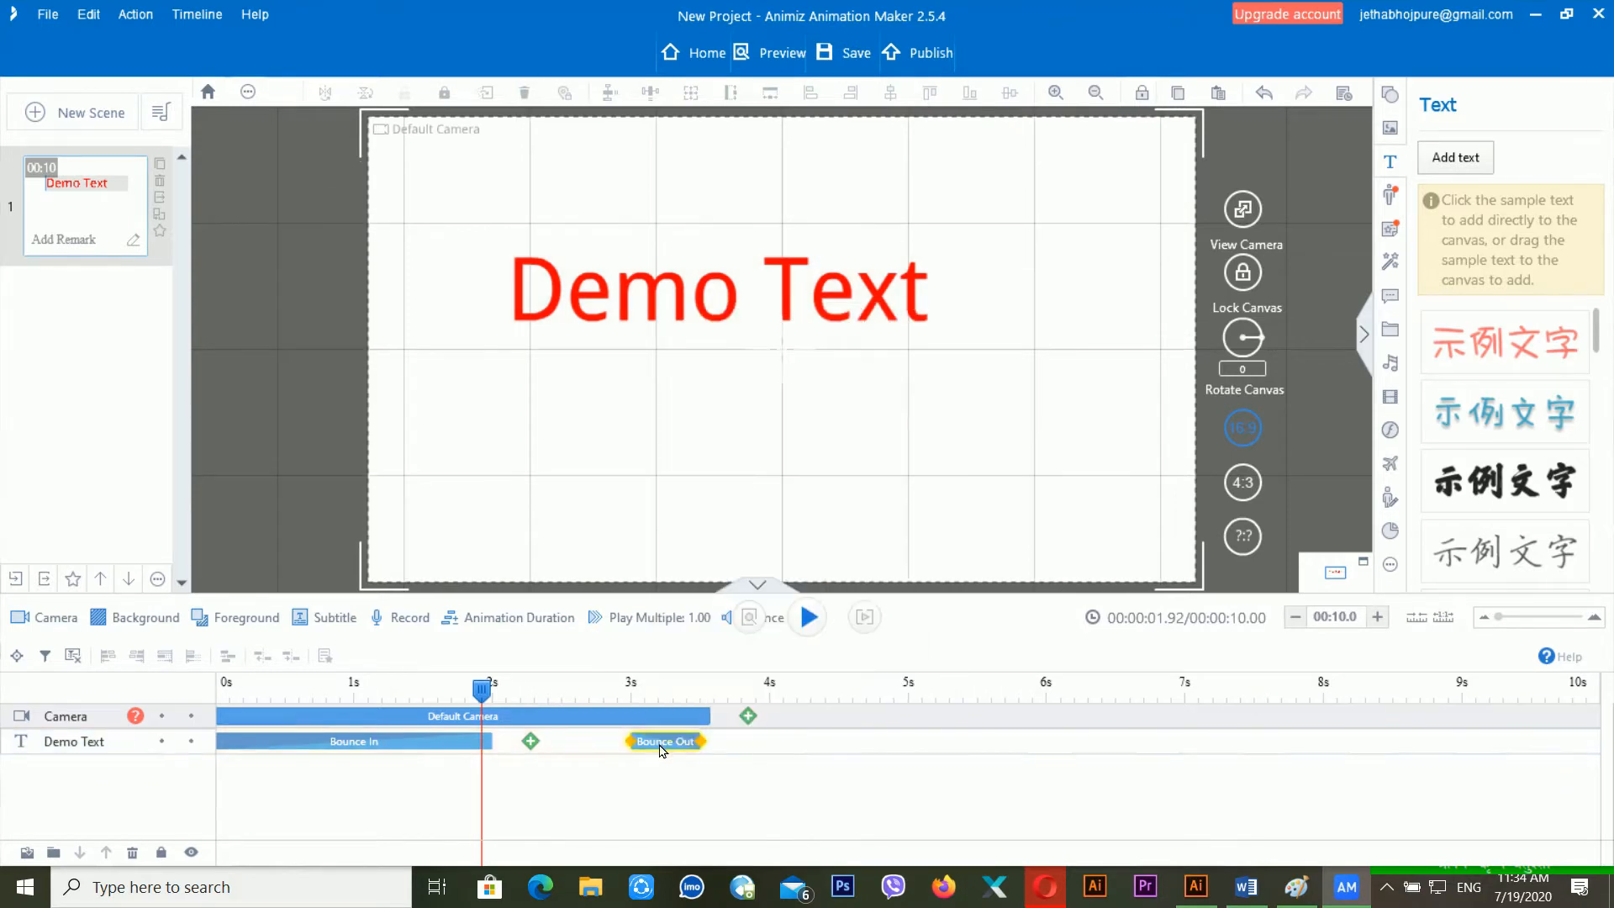
right_click(661, 747)
- Move the playhead to 6.40 s, in the empty stretch after Demo Text's exit effect
click(1103, 686)
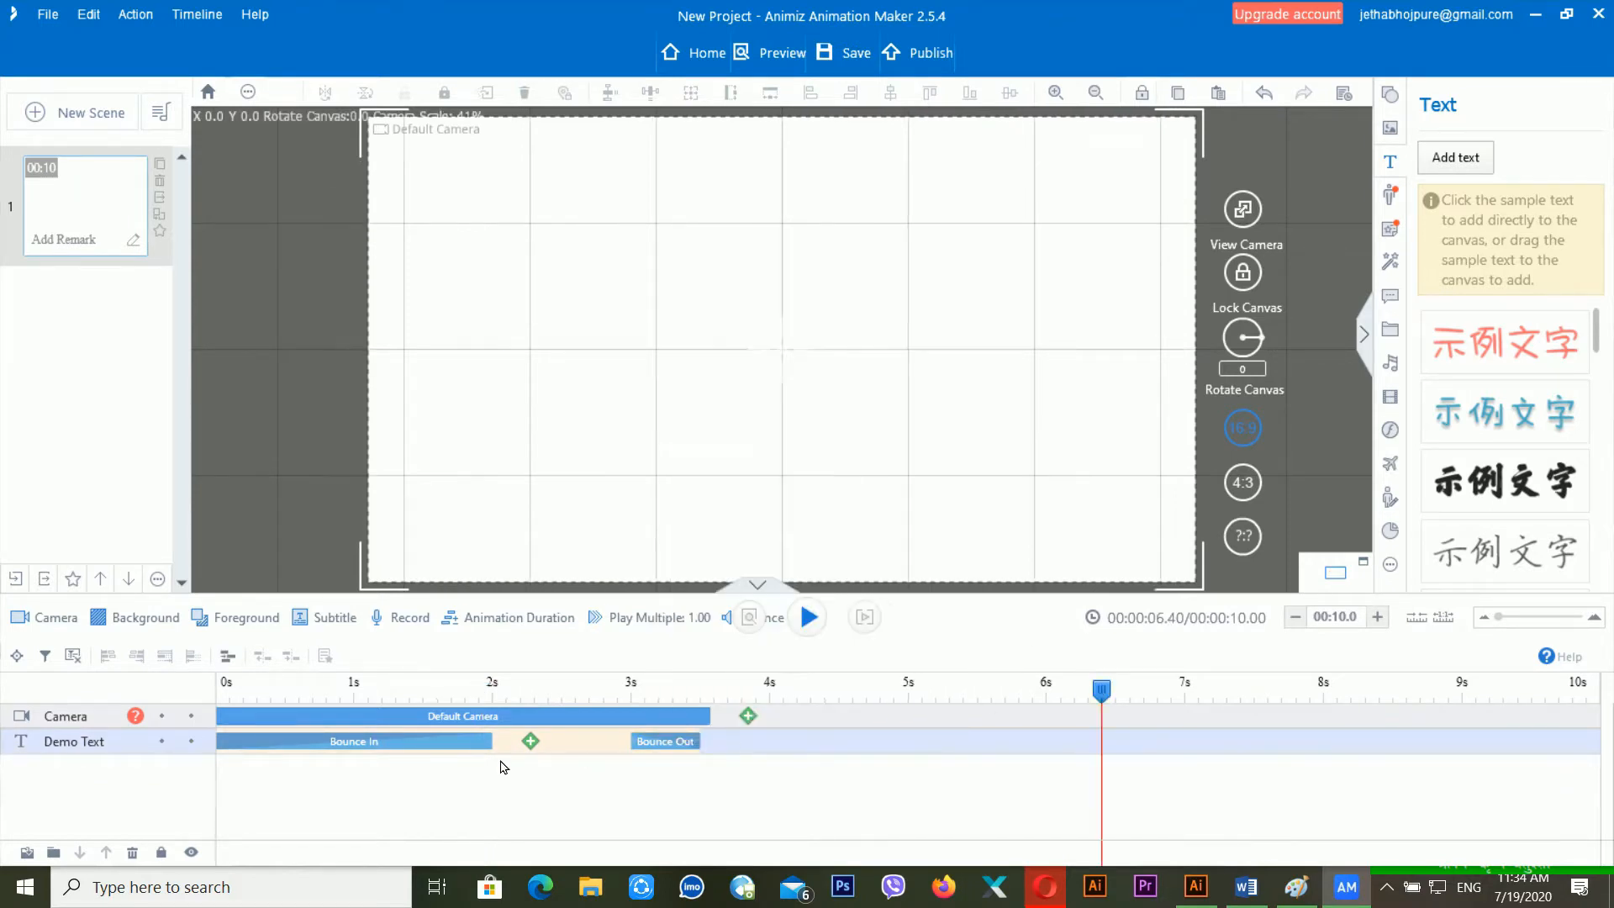
click(439, 748)
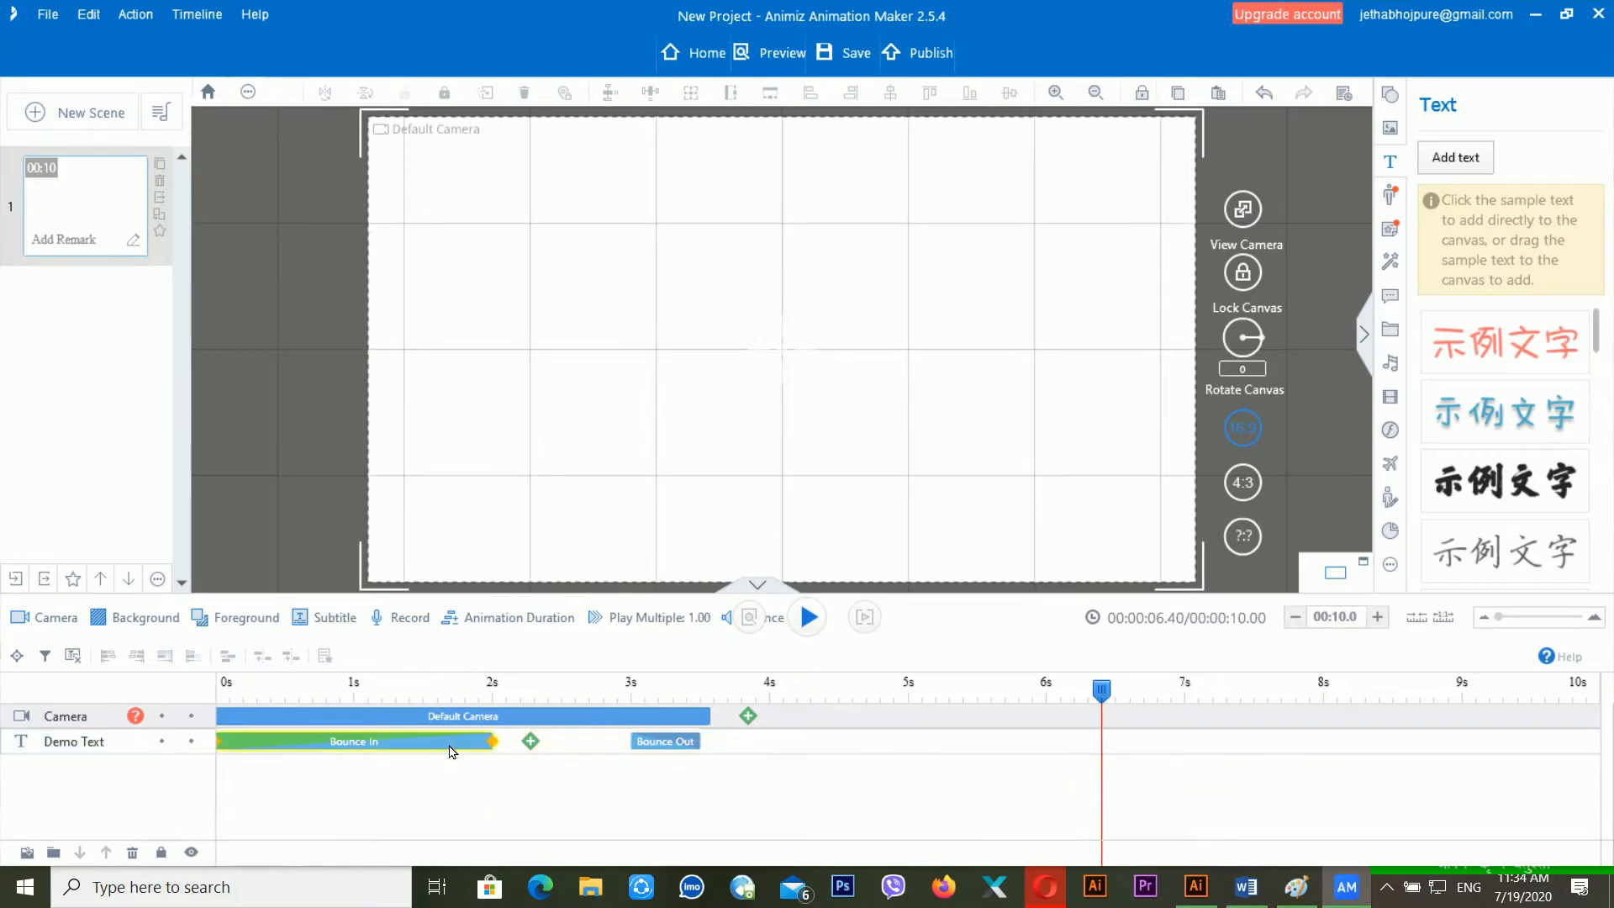
click(586, 753)
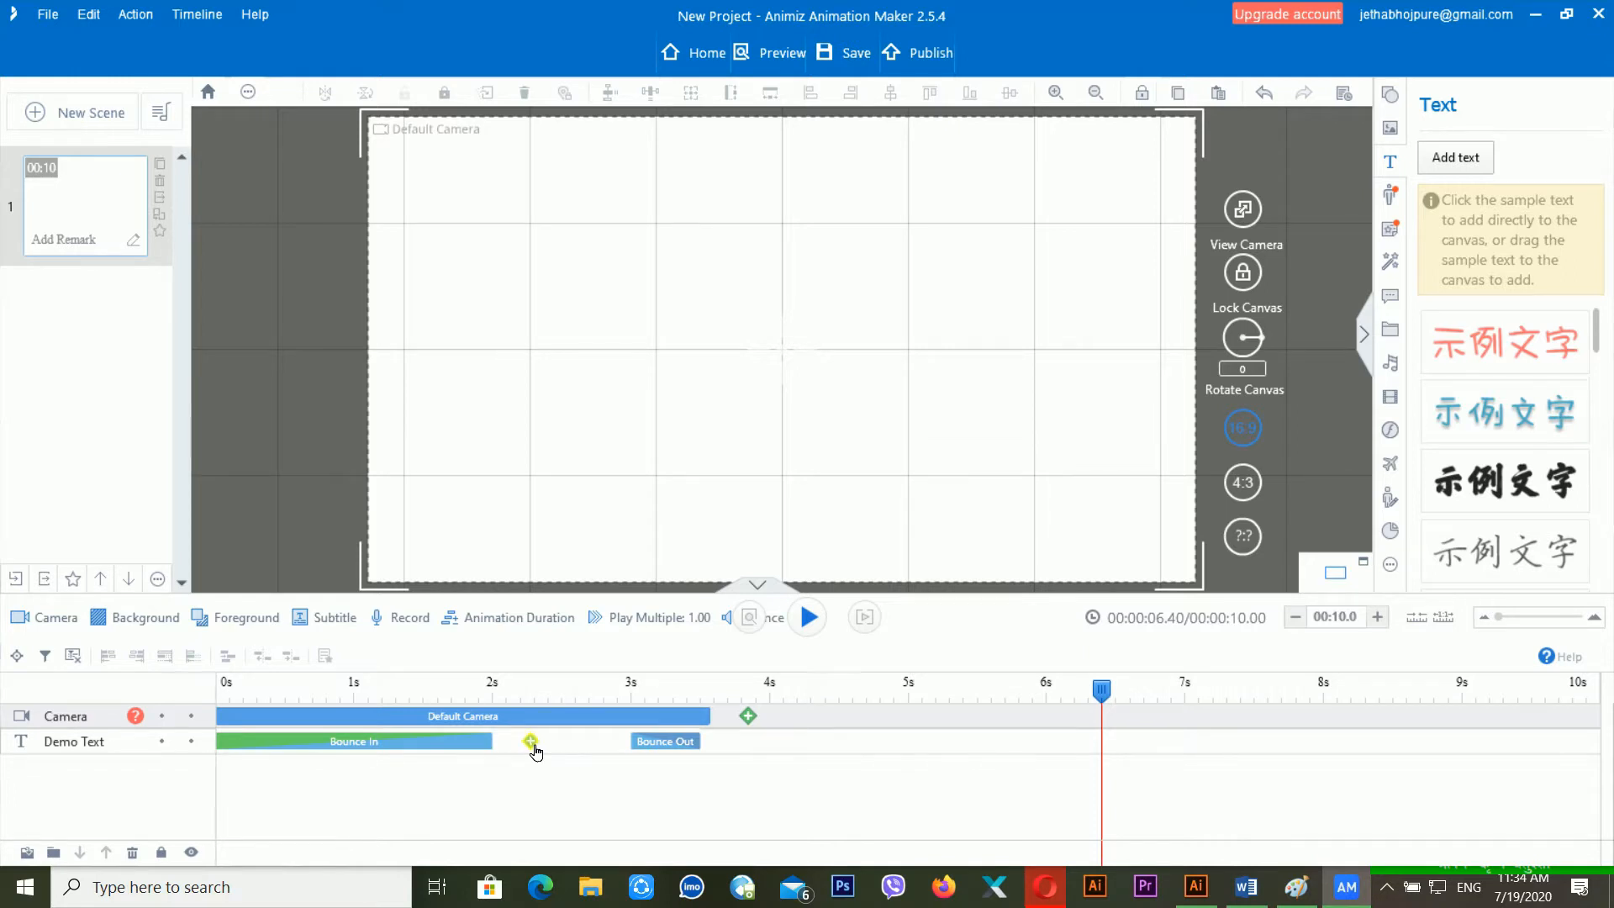
click(654, 750)
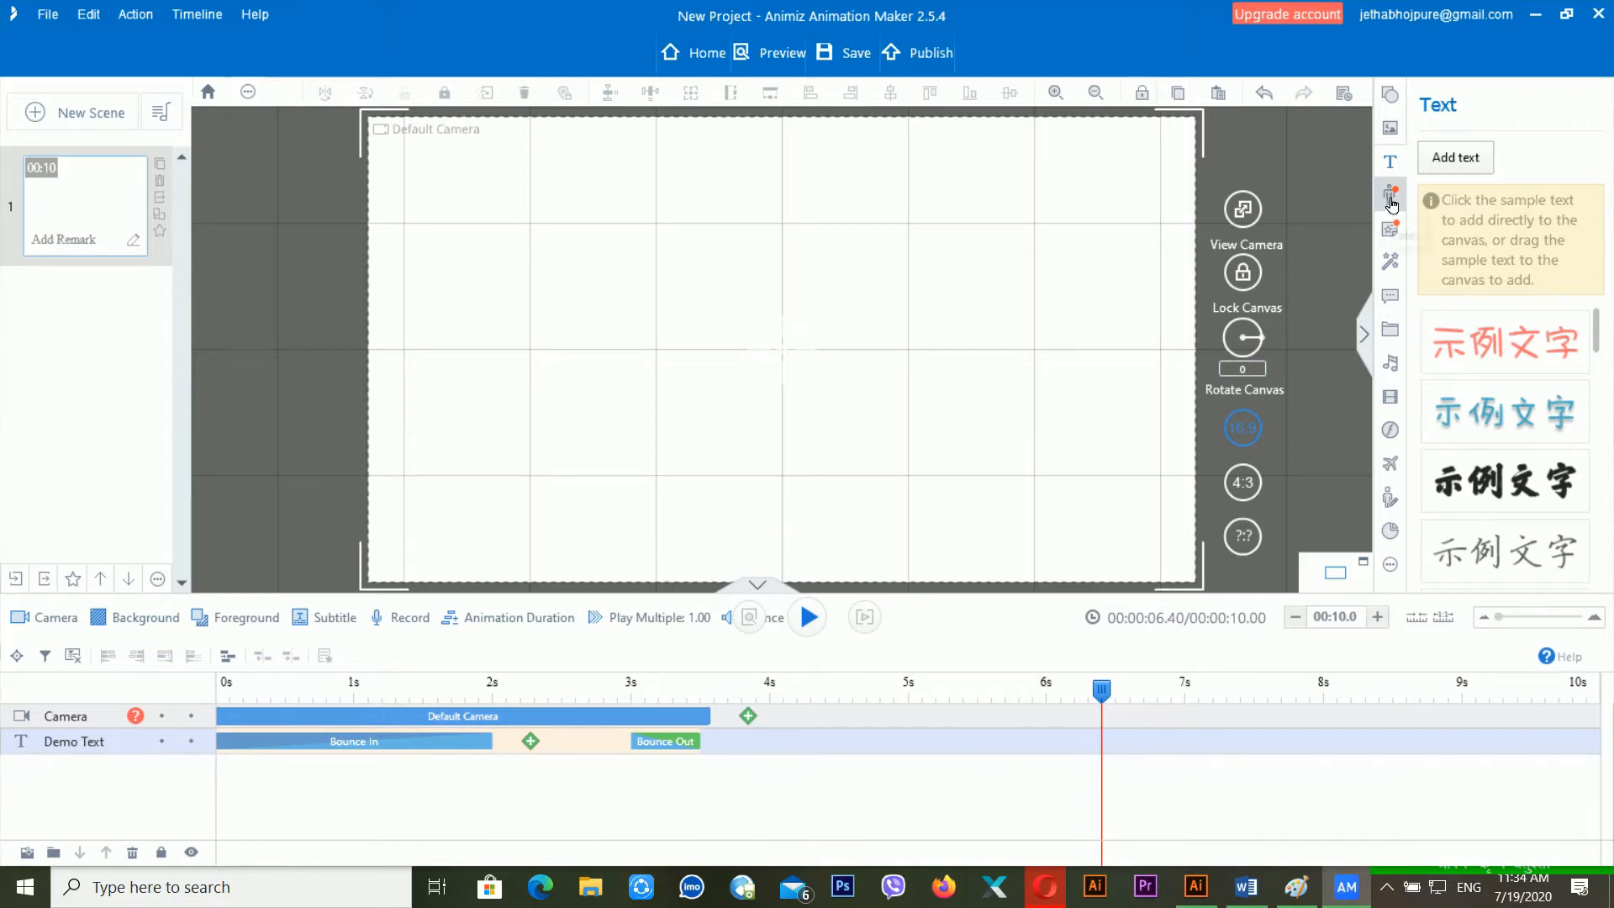
- Draw a nearly horizontal straight line shape near the canvas's vertical middle, about a third of the camera frame's width
click(1401, 109)
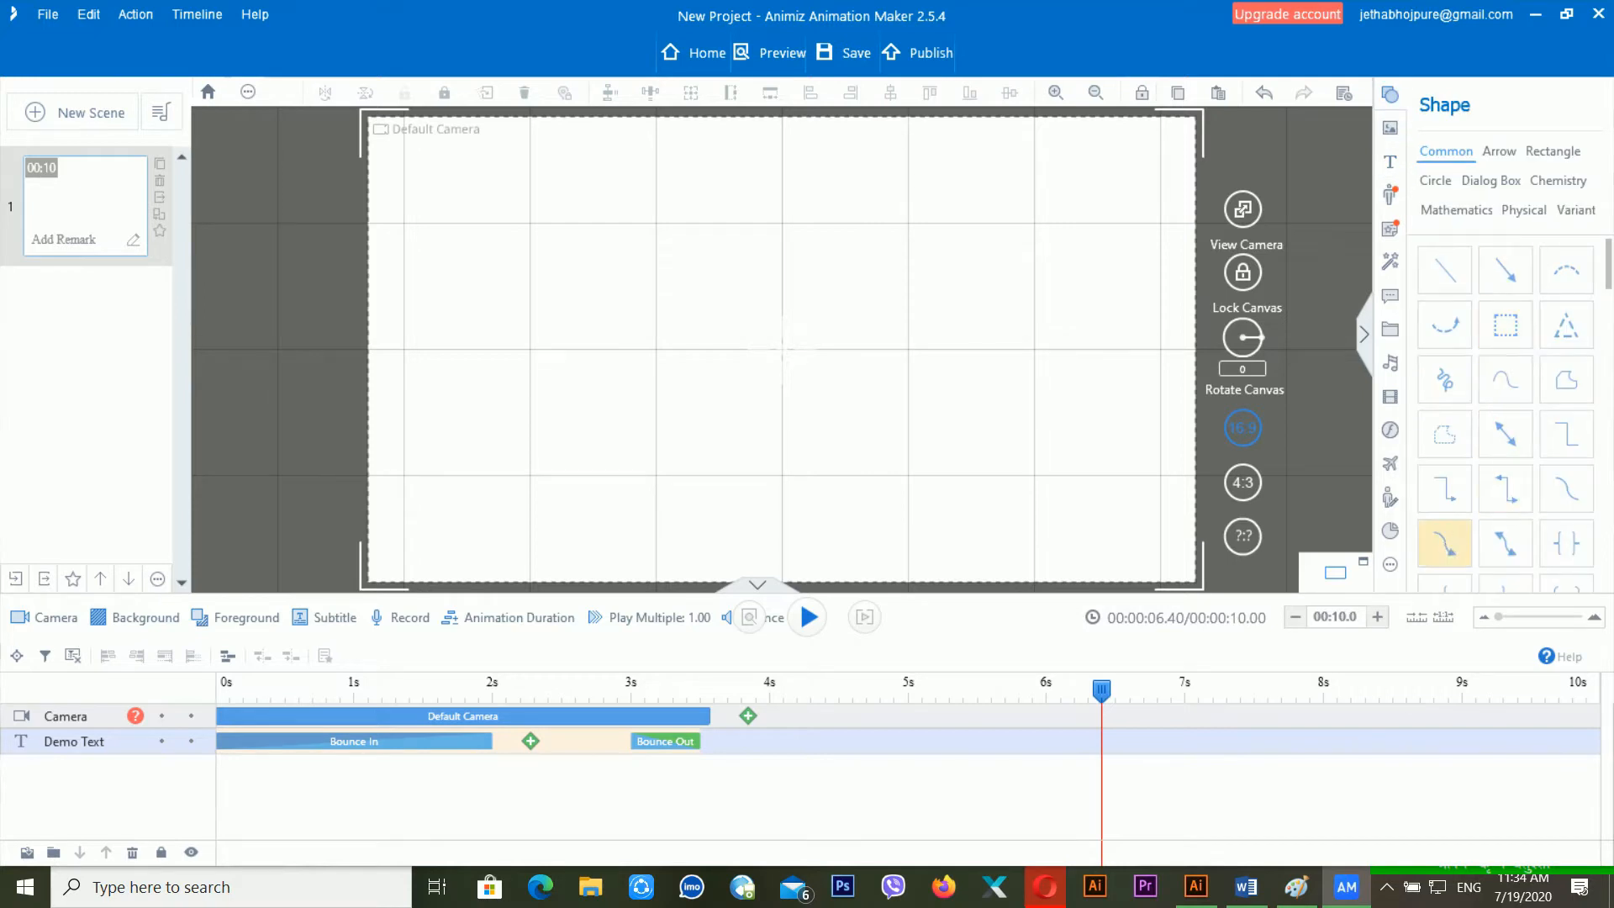
drag(1509, 301, 1426, 364)
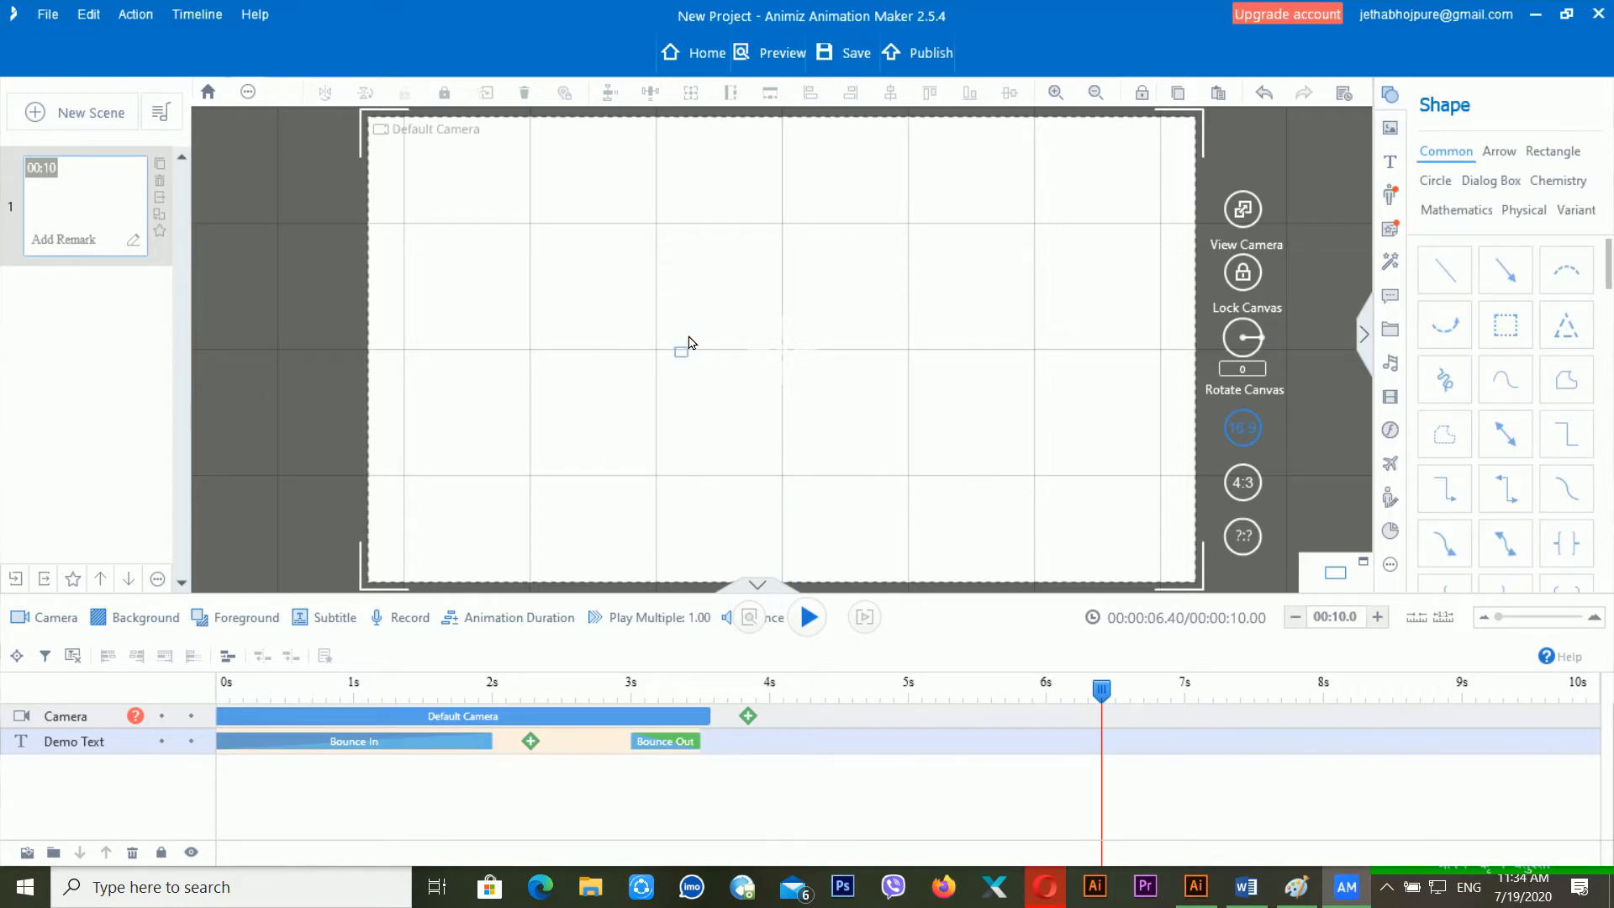
mouse_move(517, 334)
mouse_down()
mouse_move(656, 342)
mouse_move(776, 266)
mouse_move(784, 333)
mouse_up()
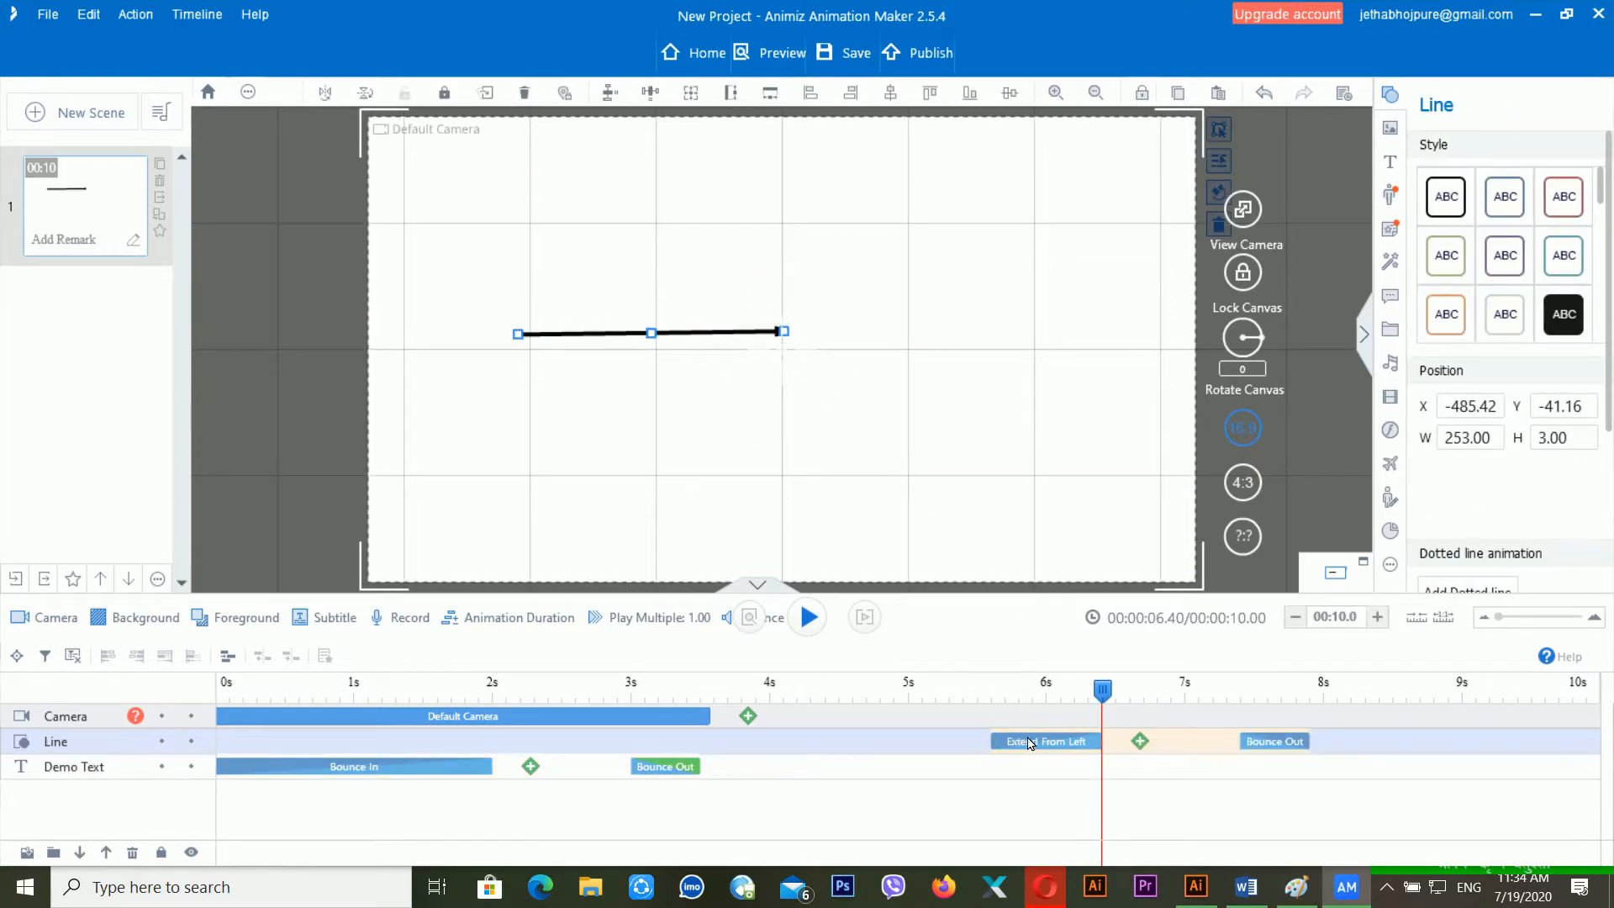
- Move the Line's Extend From Left entrance to start at 0 s, and stretch the line's end to a width of 275
drag(1029, 743, 194, 761)
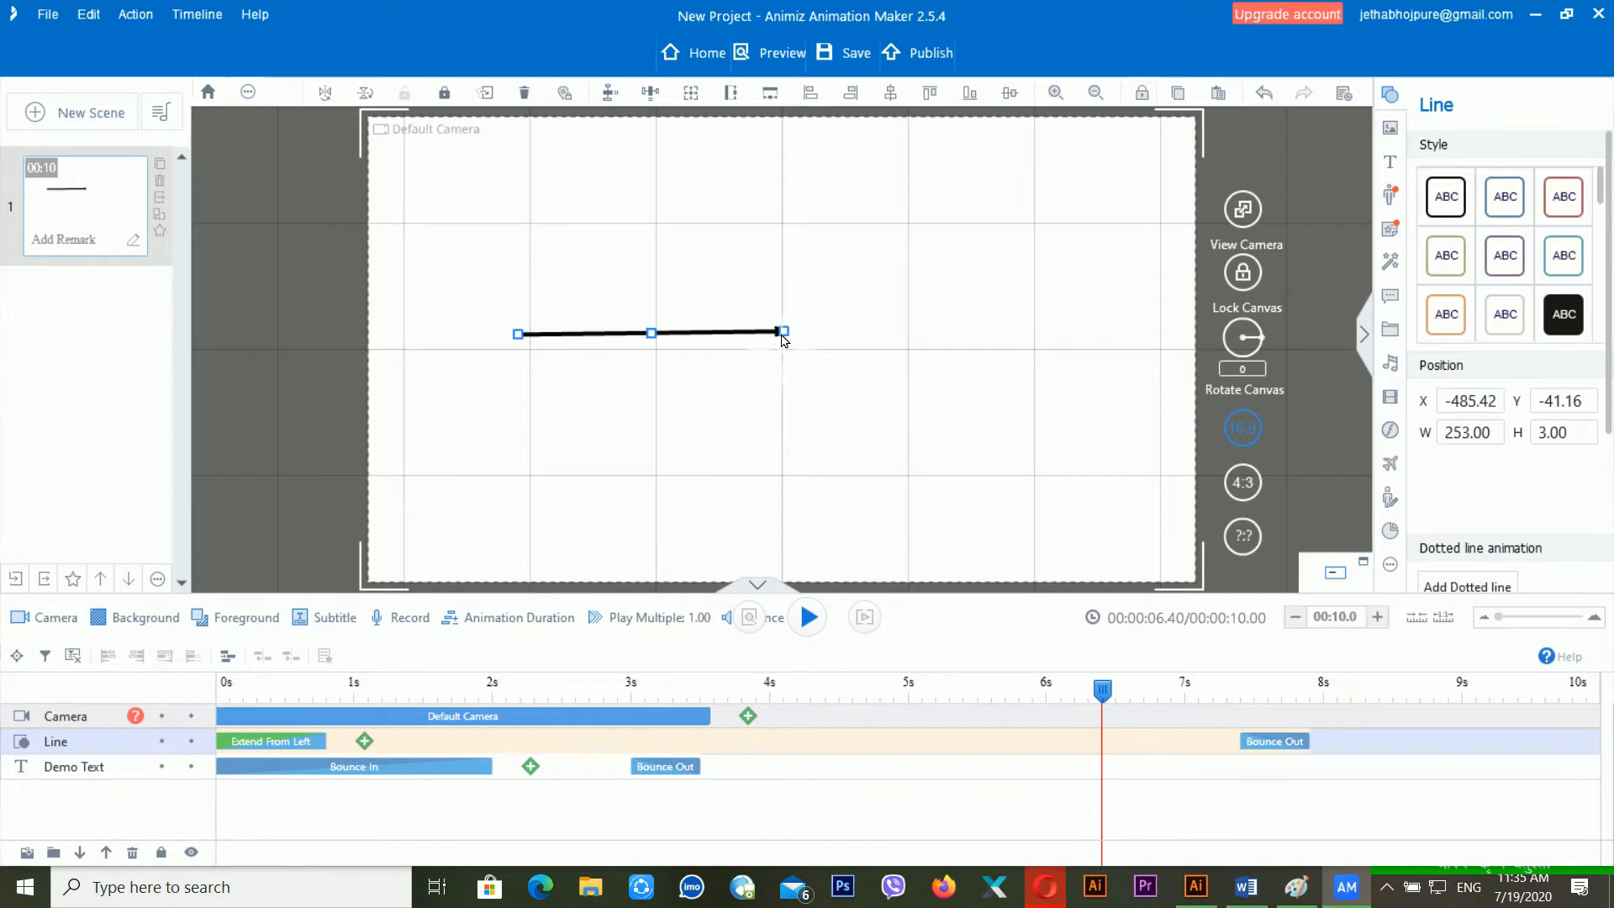
mouse_move(782, 339)
mouse_down()
mouse_move(817, 372)
mouse_move(799, 335)
mouse_up()
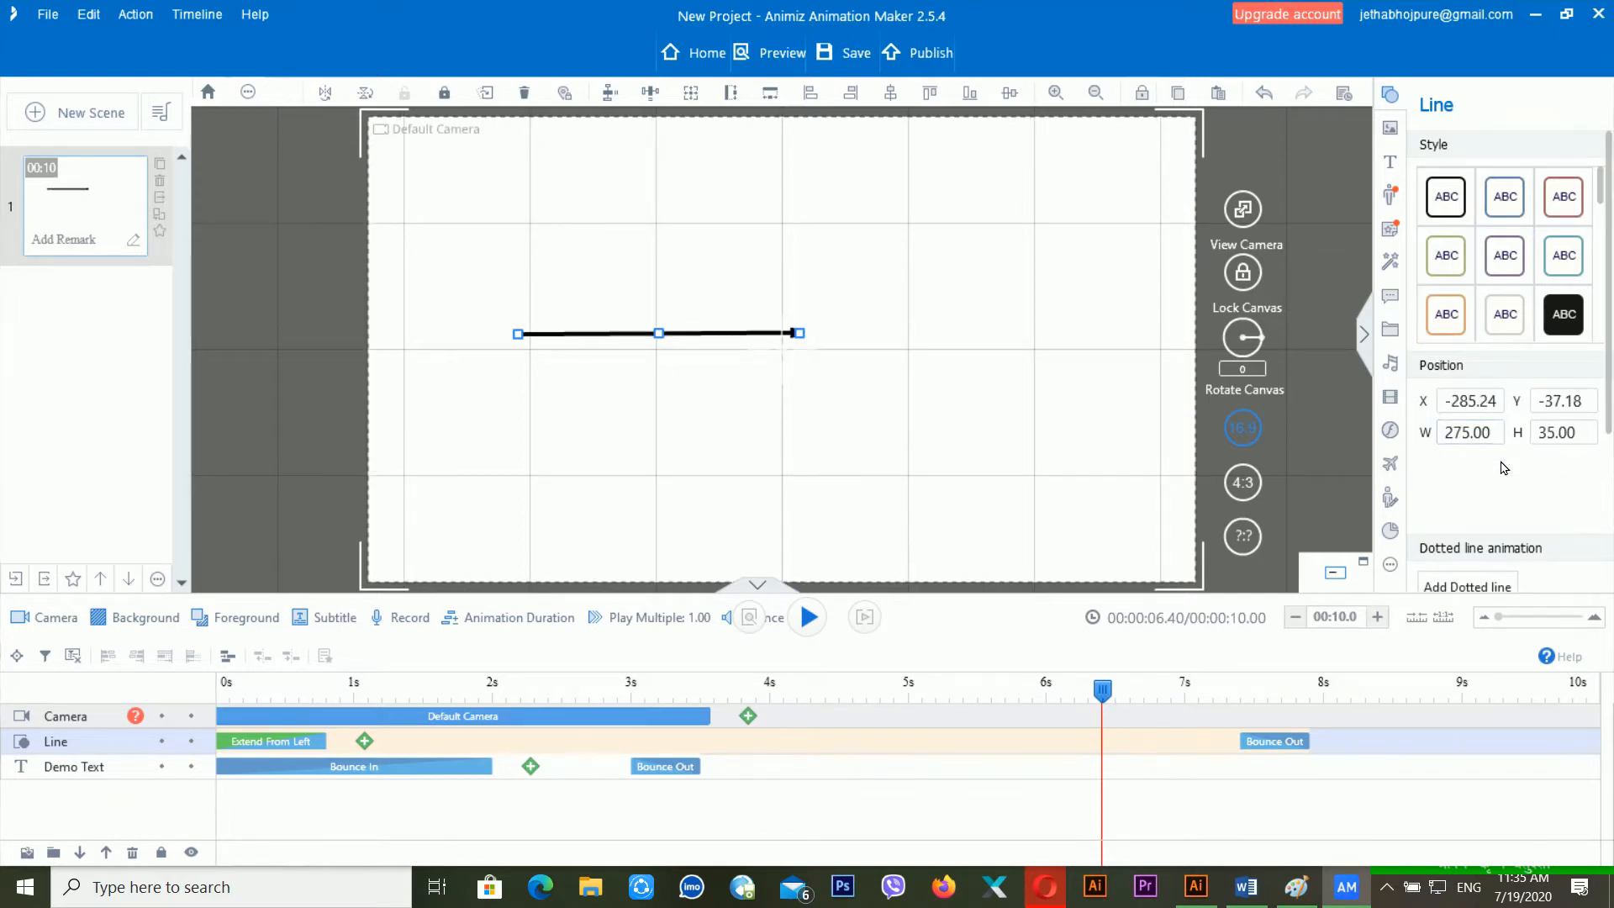
- Set the line's border color to standard red and give it the thickest border size preset
scroll(1517, 483, down, 5)
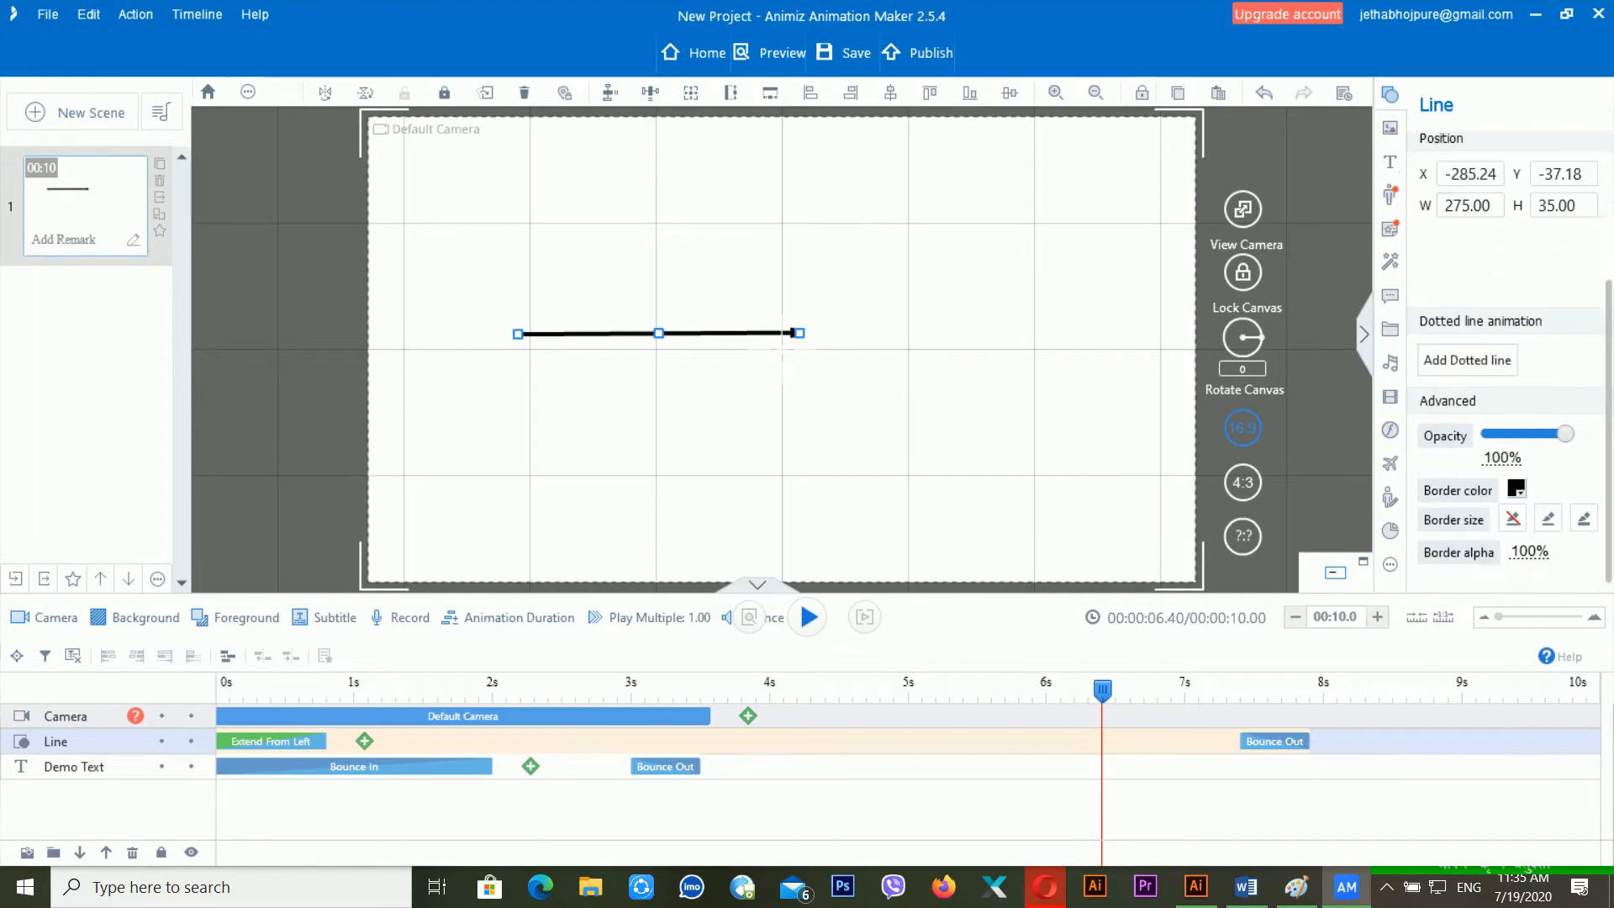
click(1519, 476)
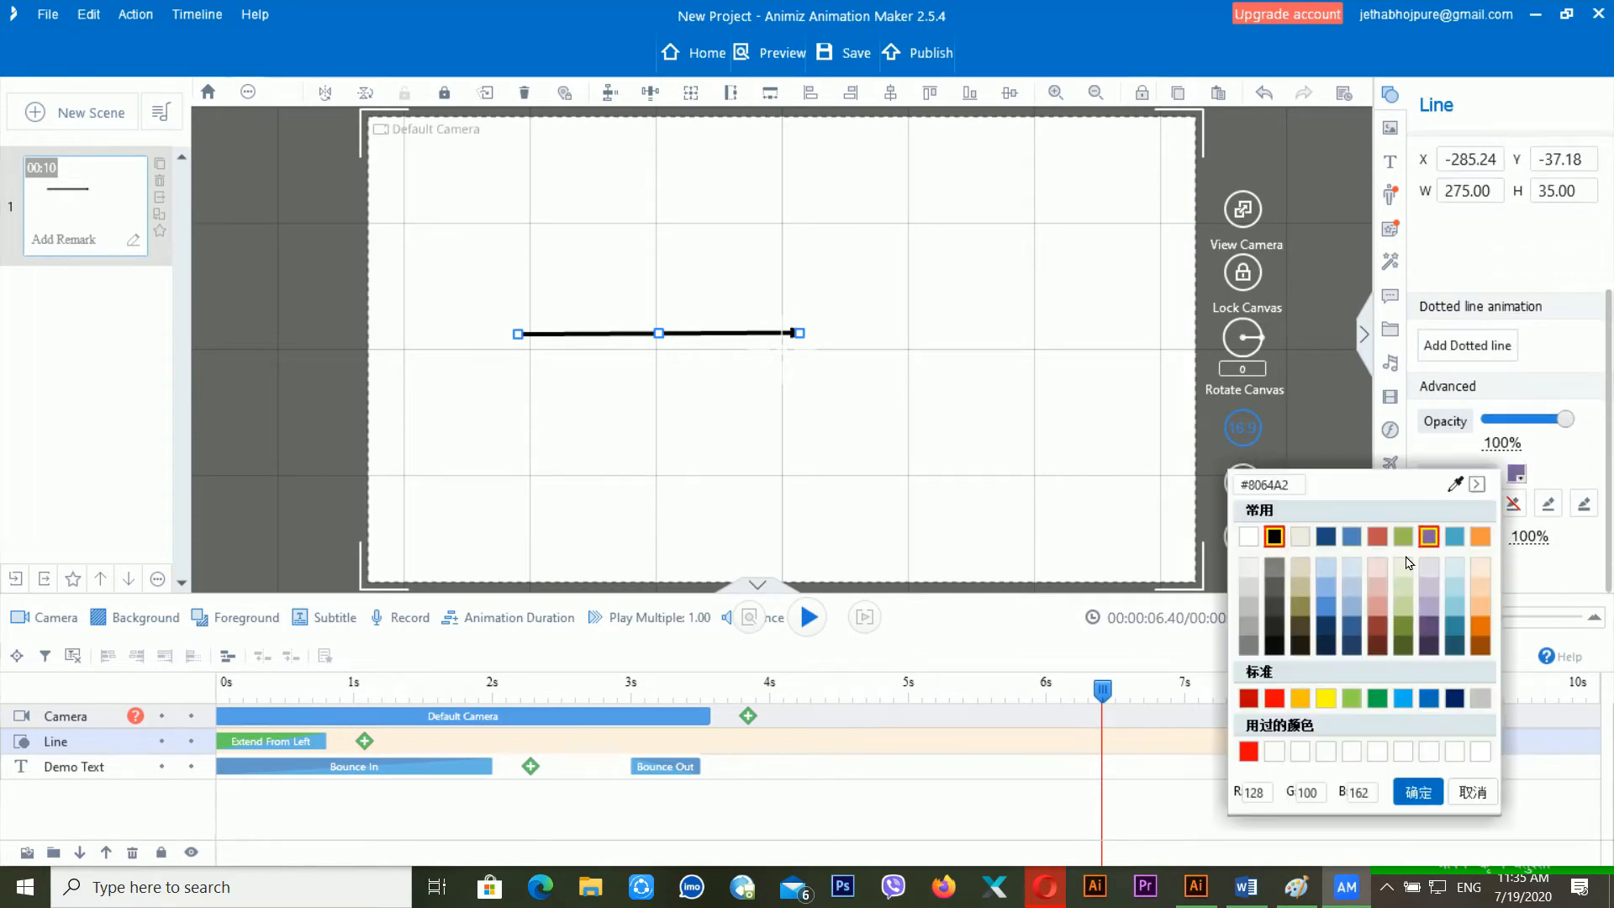
click(1269, 698)
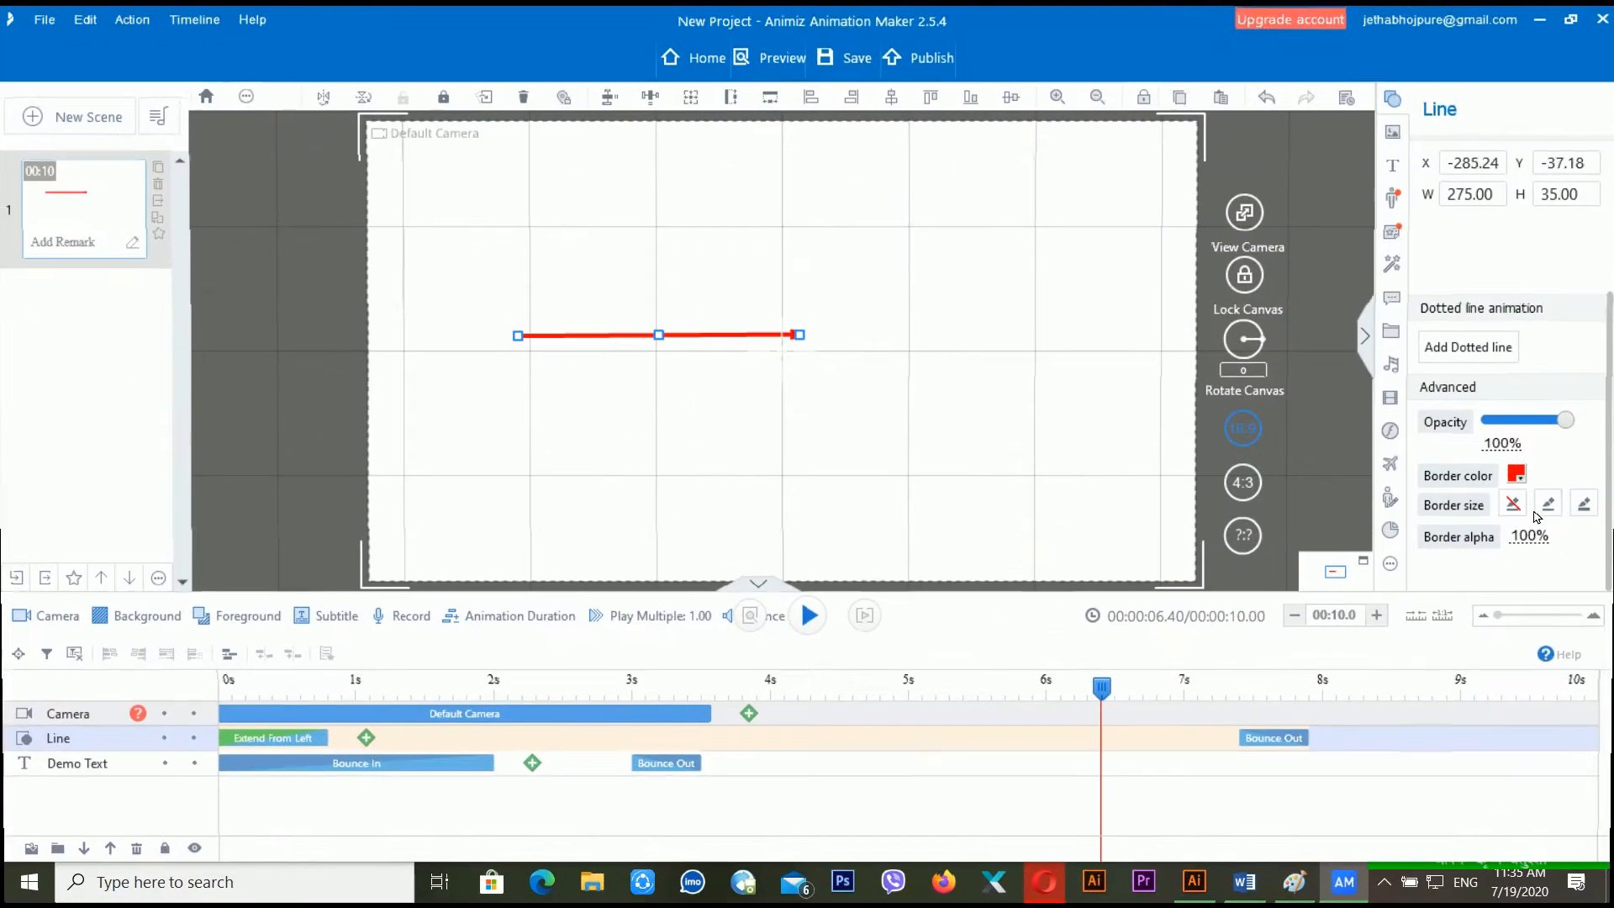
click(1550, 507)
click(1586, 507)
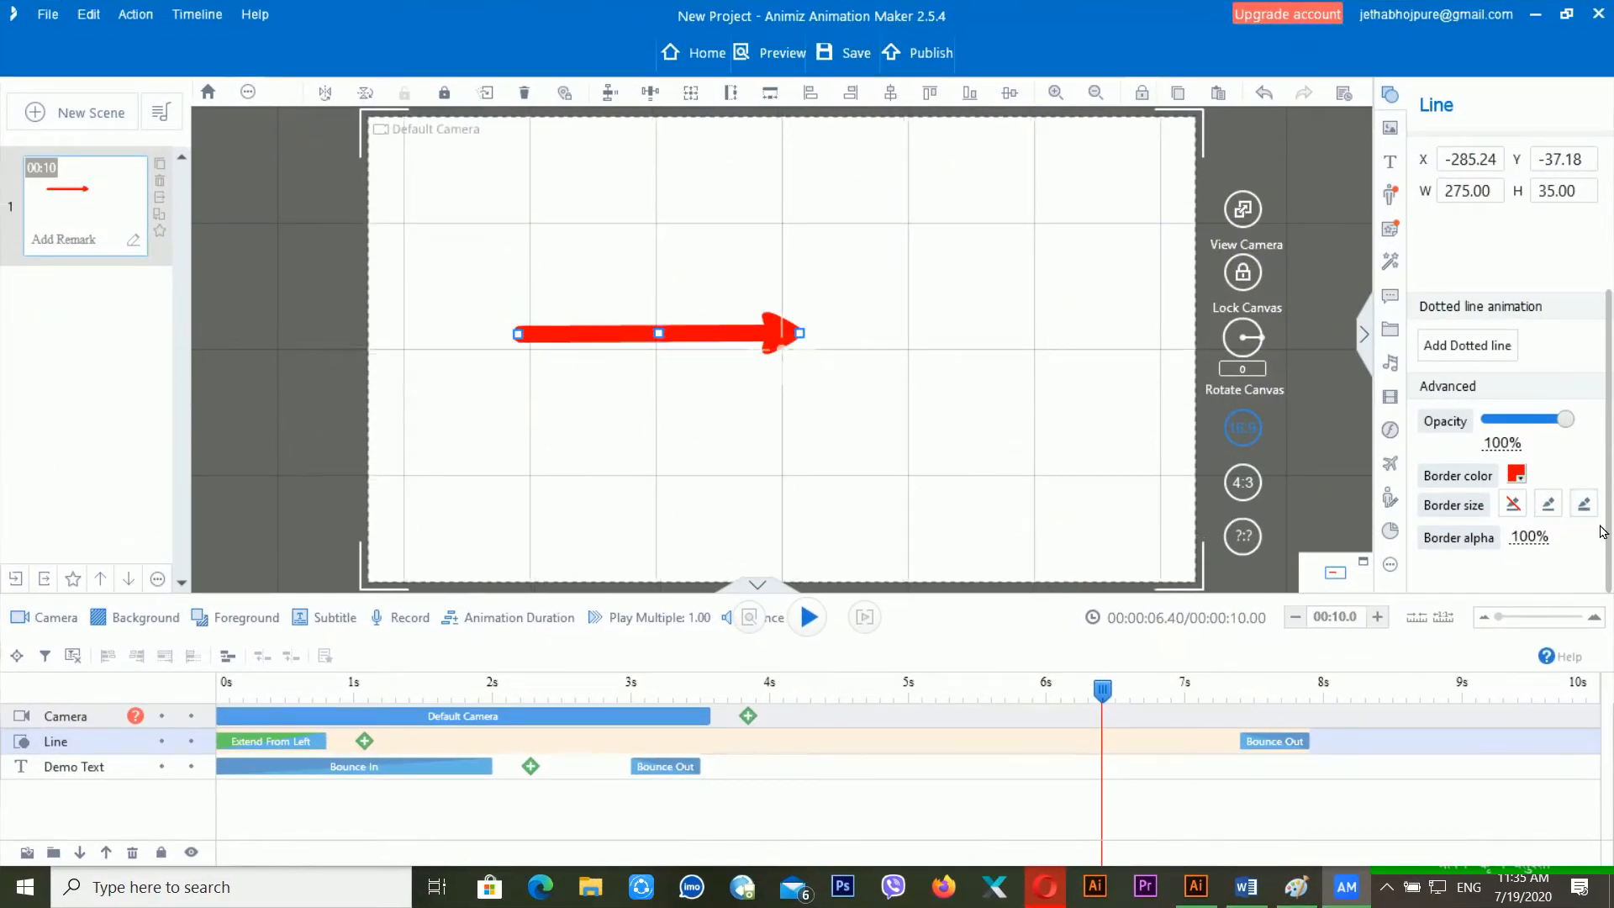
- Move the Line's Bounce Out exit to start at about 2.8 s and play the scene from near its start
drag(1275, 750, 646, 744)
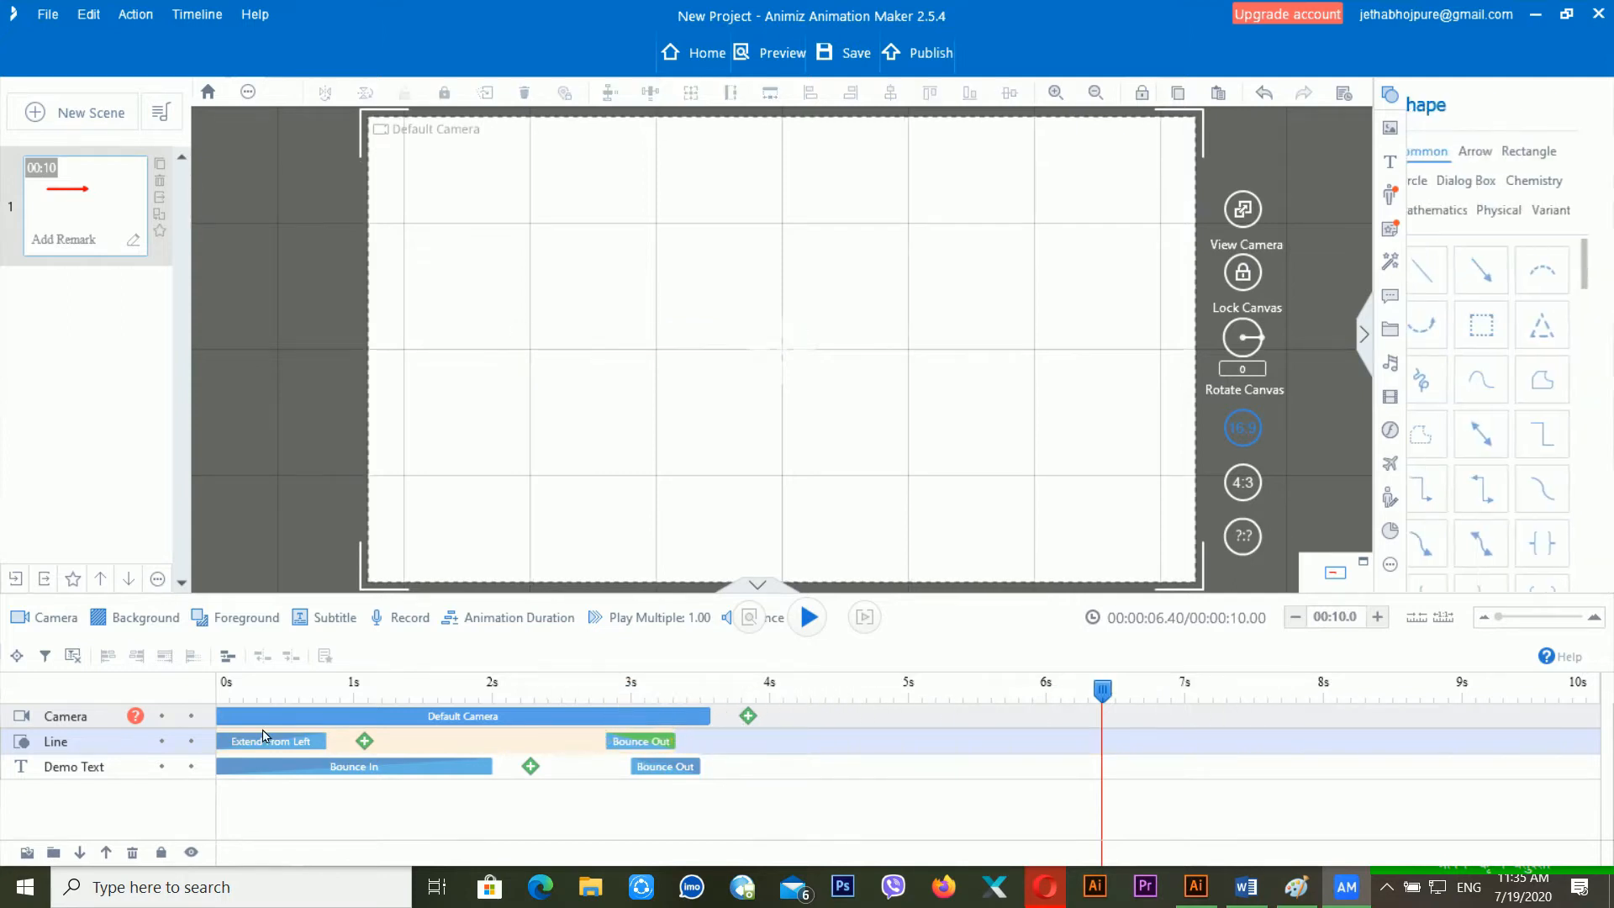
click(239, 692)
key(space)
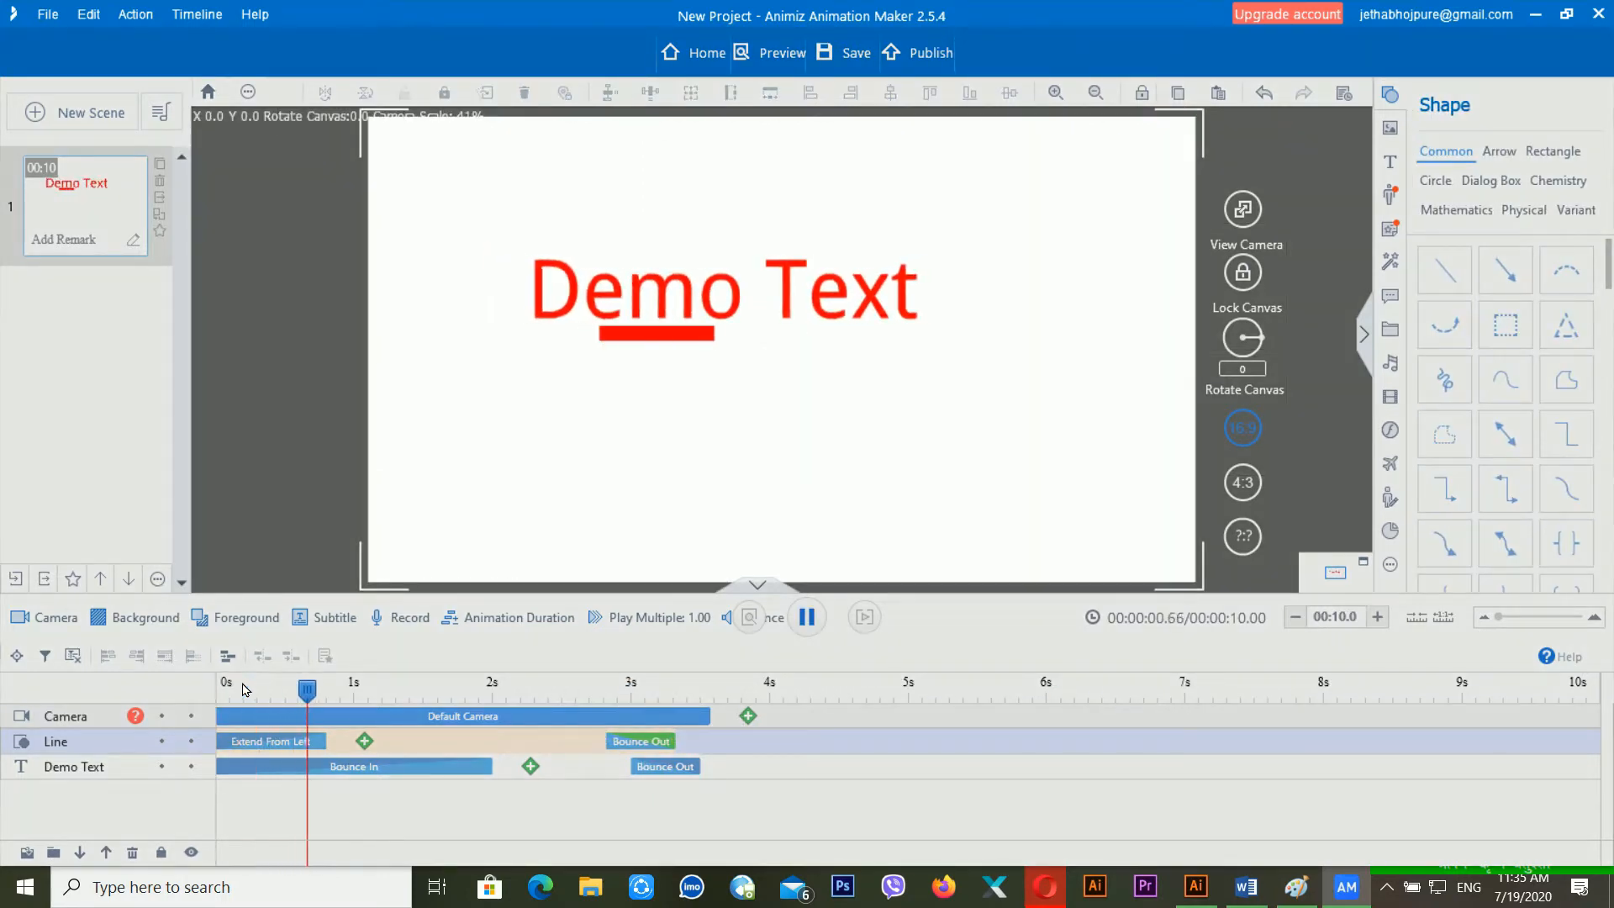
click(336, 721)
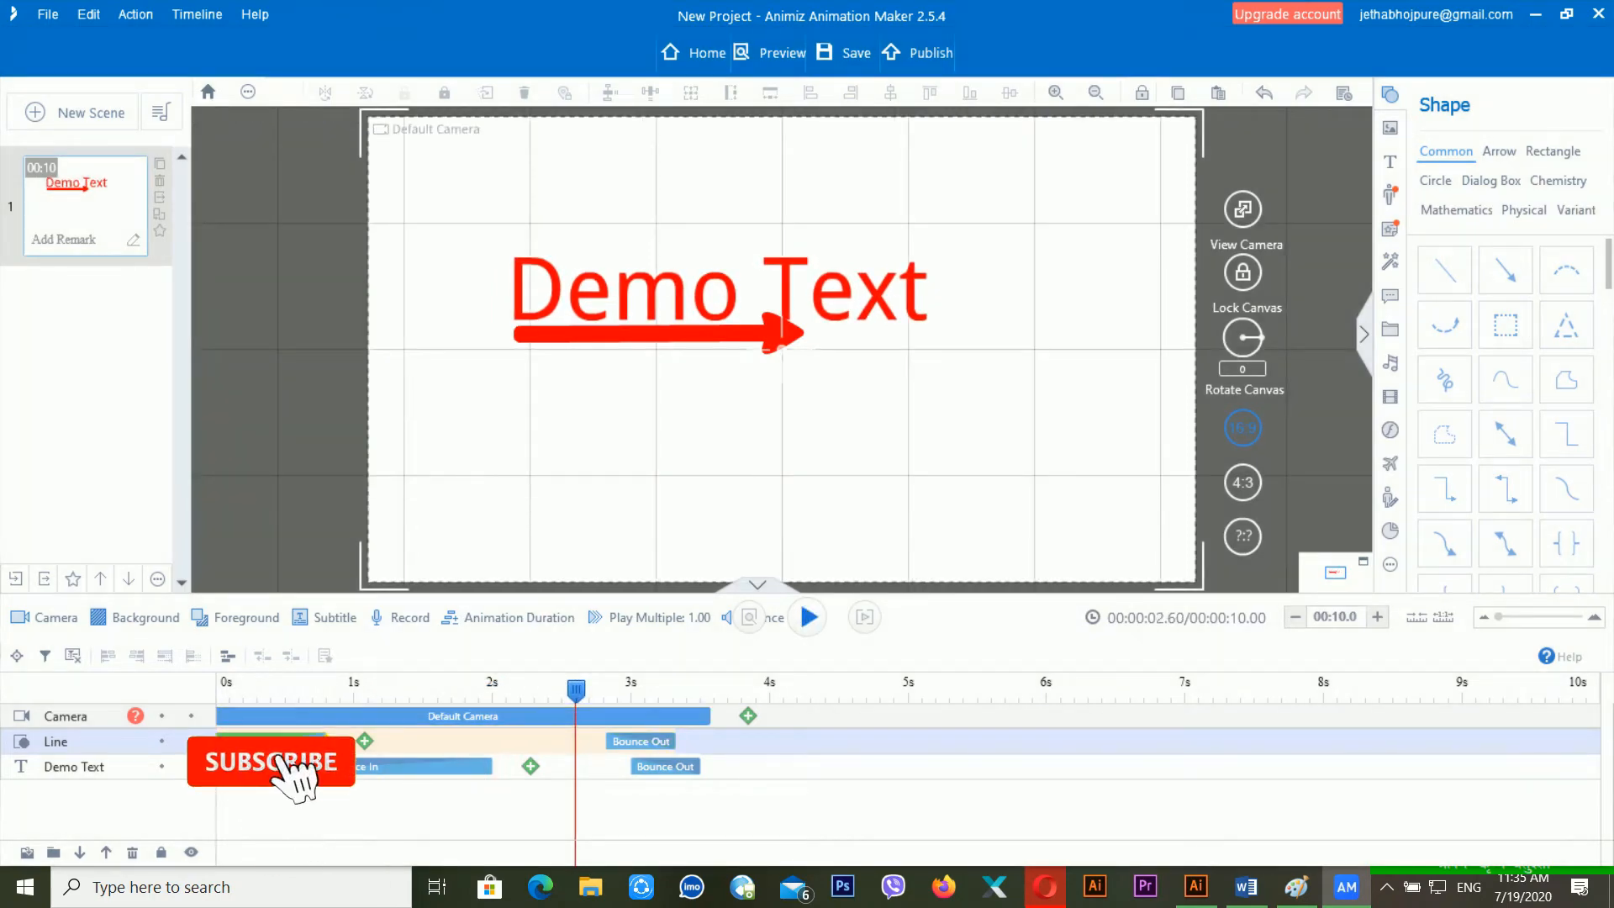
- Replace the Line's Extend From Left entrance with the Hand From Left animation, keeping its default hand image and ease function
right_click(308, 745)
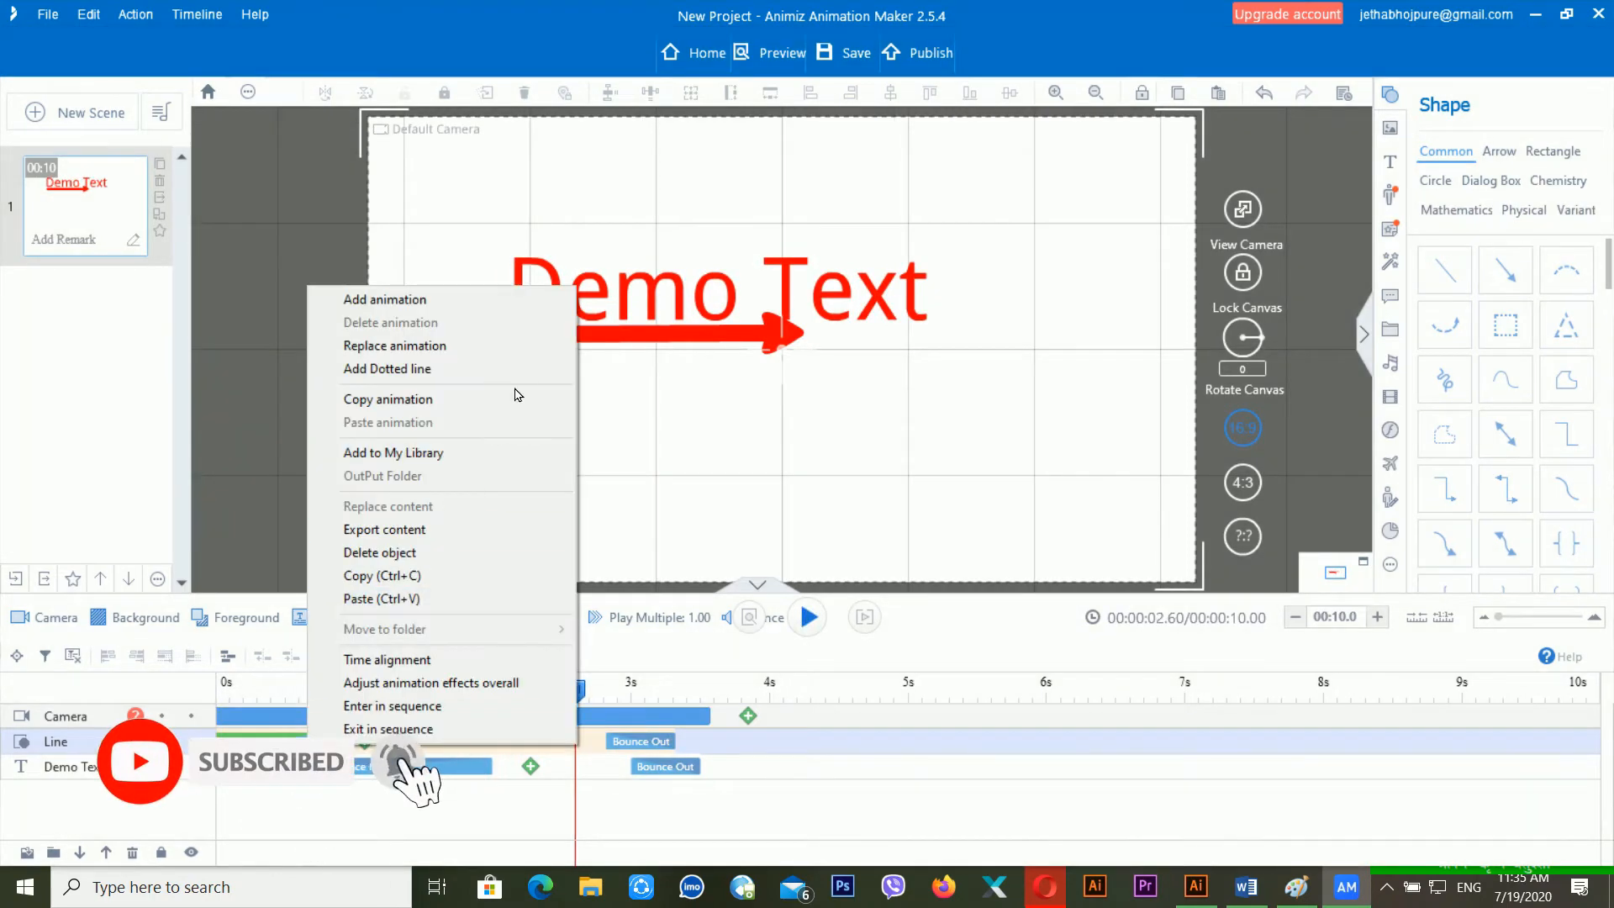
click(469, 345)
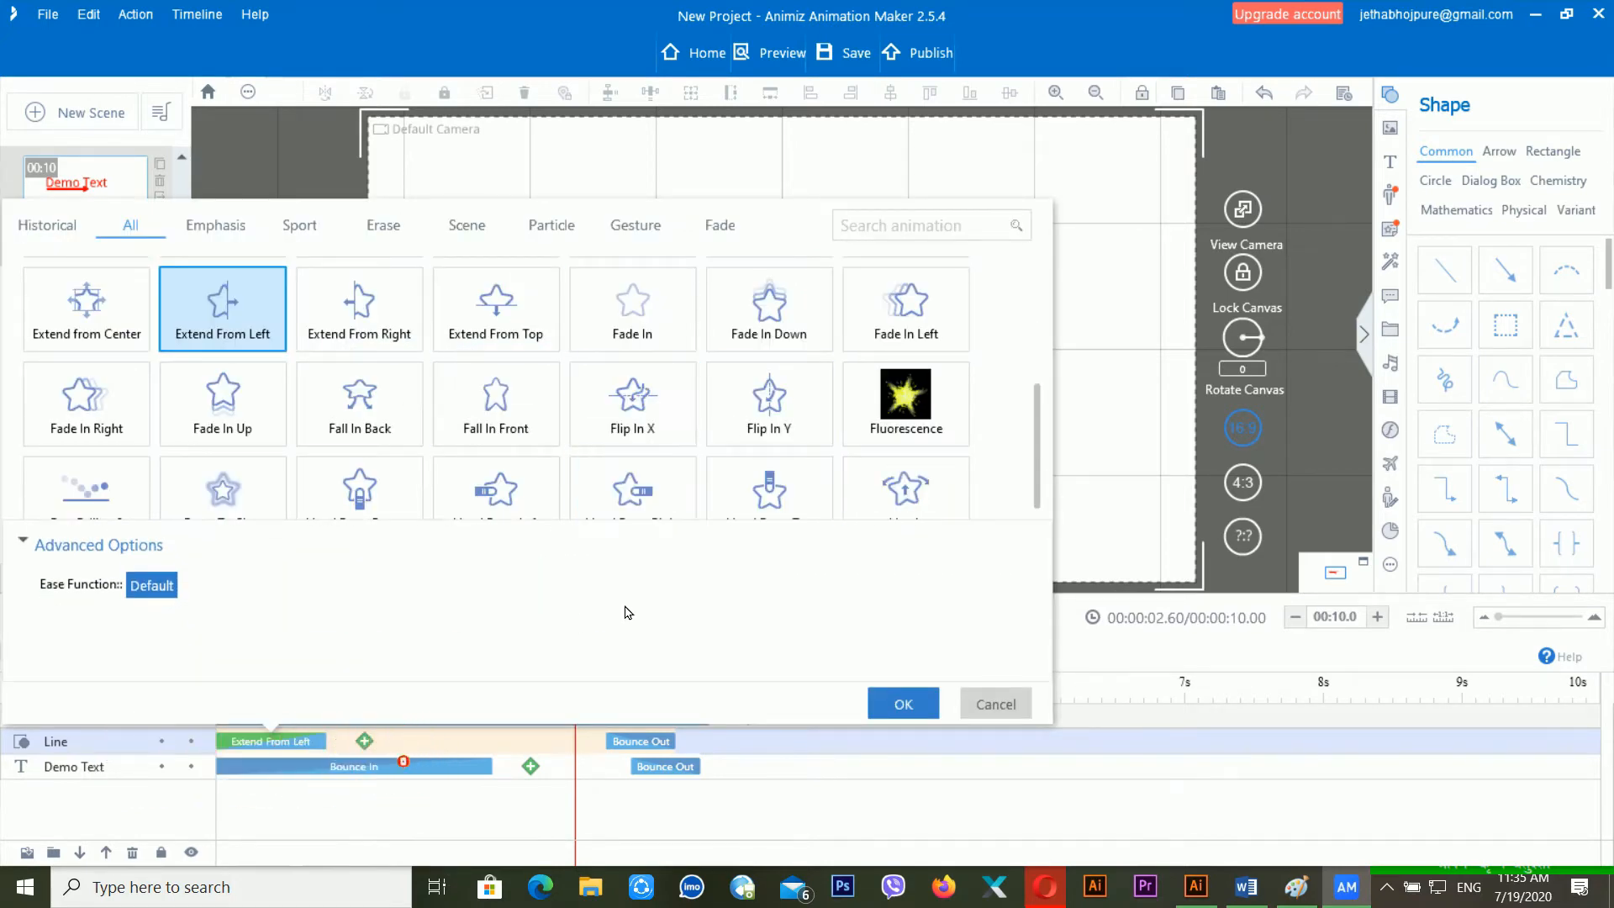
scroll(675, 502, down, 1)
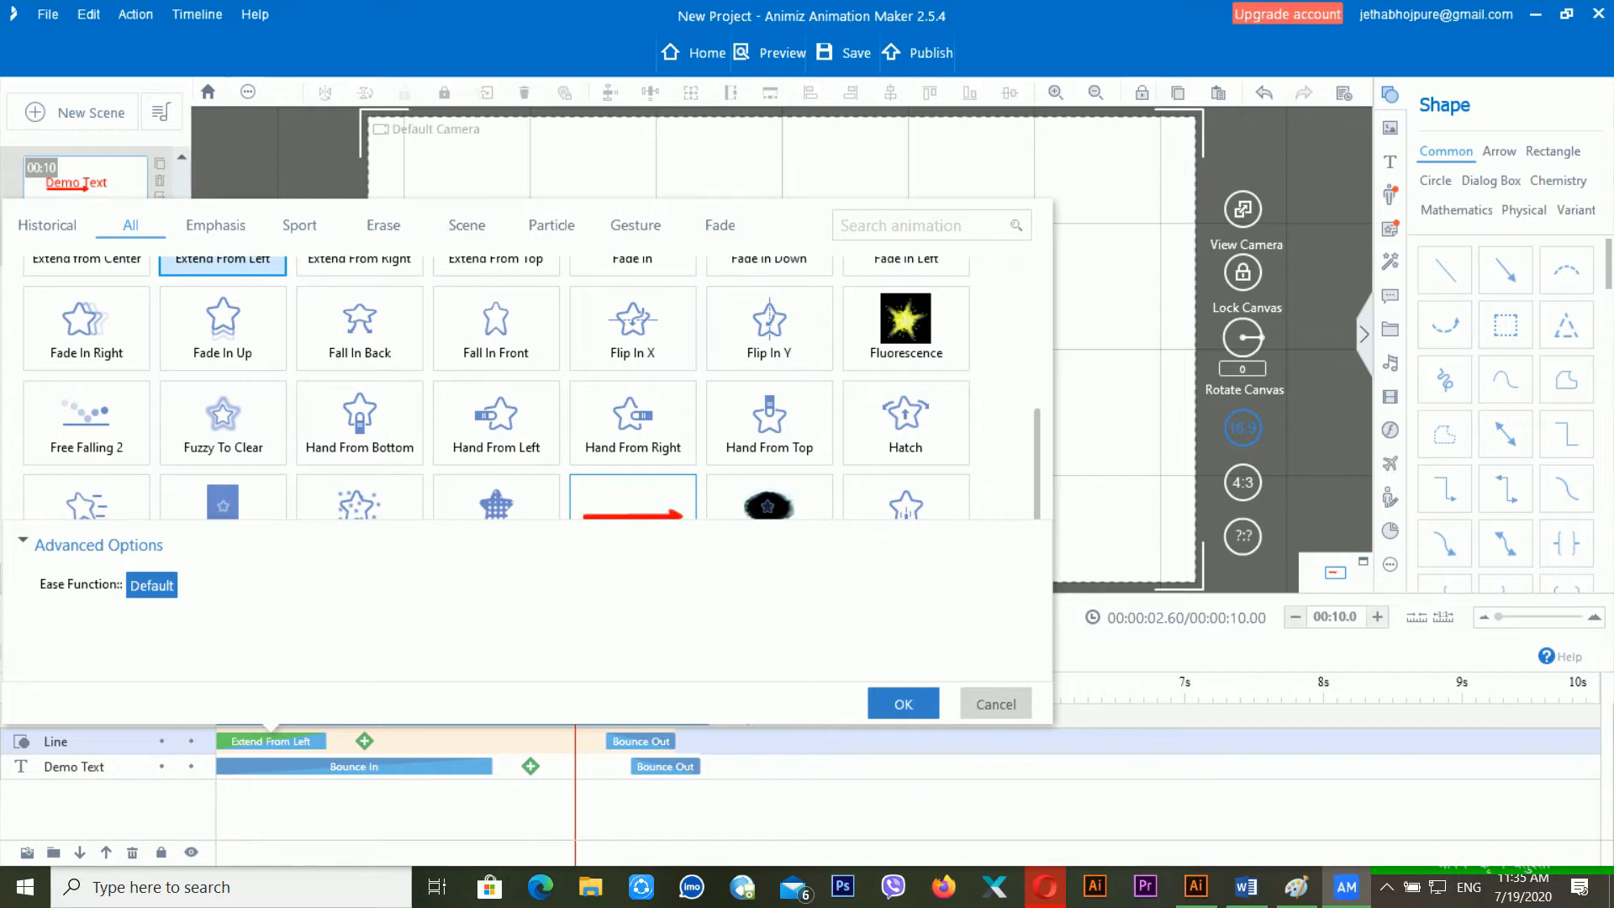
click(503, 457)
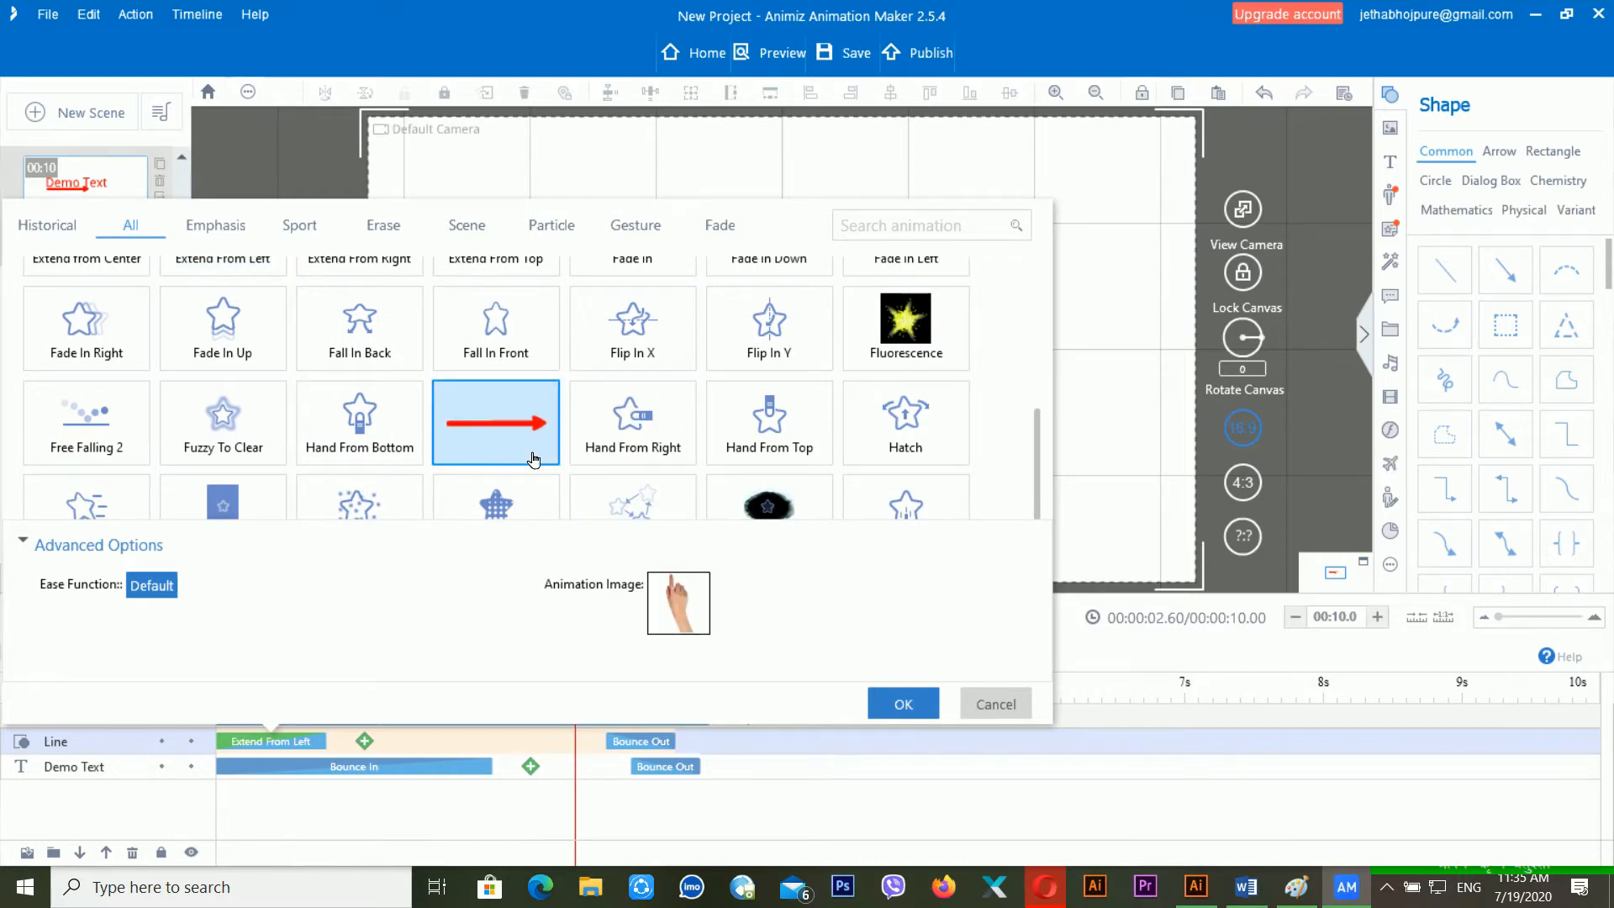
click(907, 707)
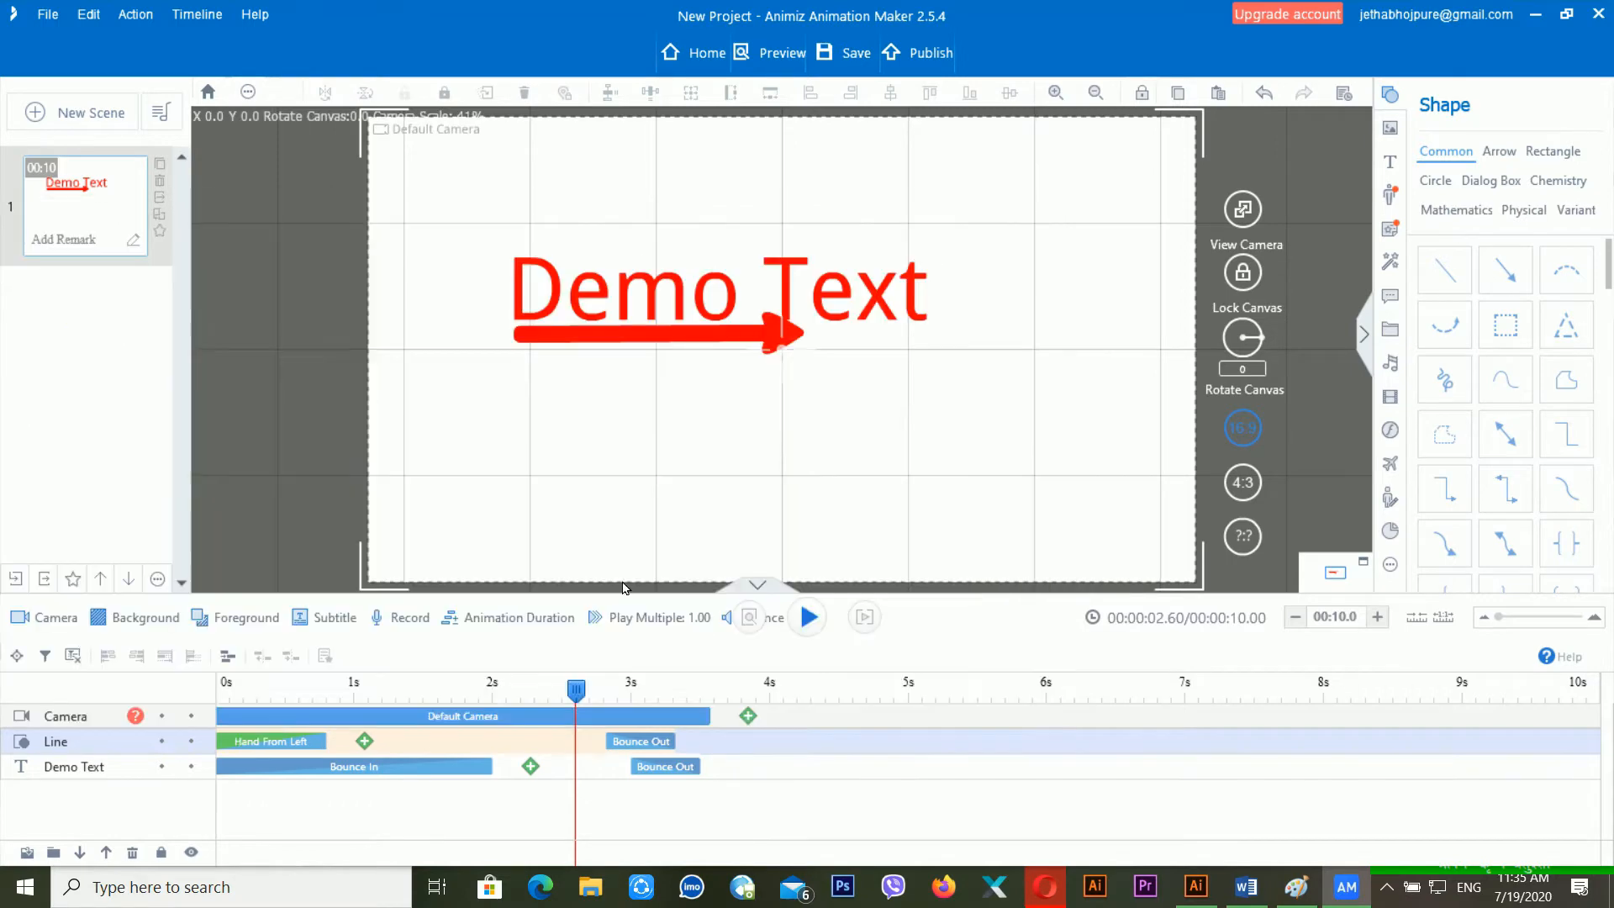
- Play the scene from the start to check the Line's Hand From Left entrance
click(227, 685)
key(space)
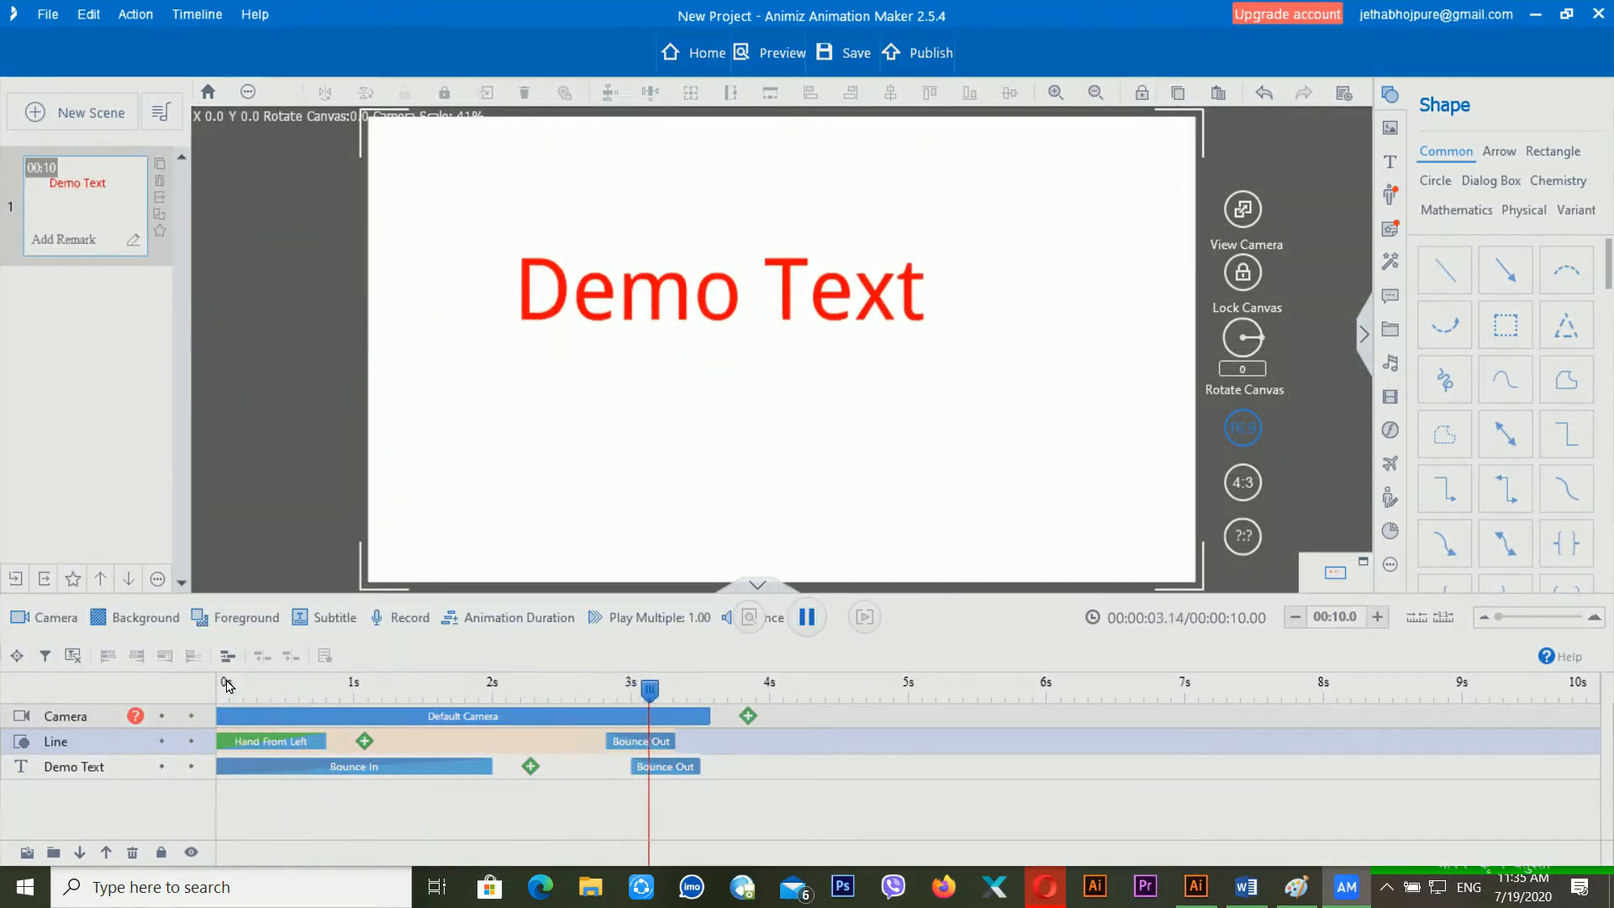
key(space)
- Replace Demo Text's Bounce Out exit effect with Contract To Left
right_click(667, 766)
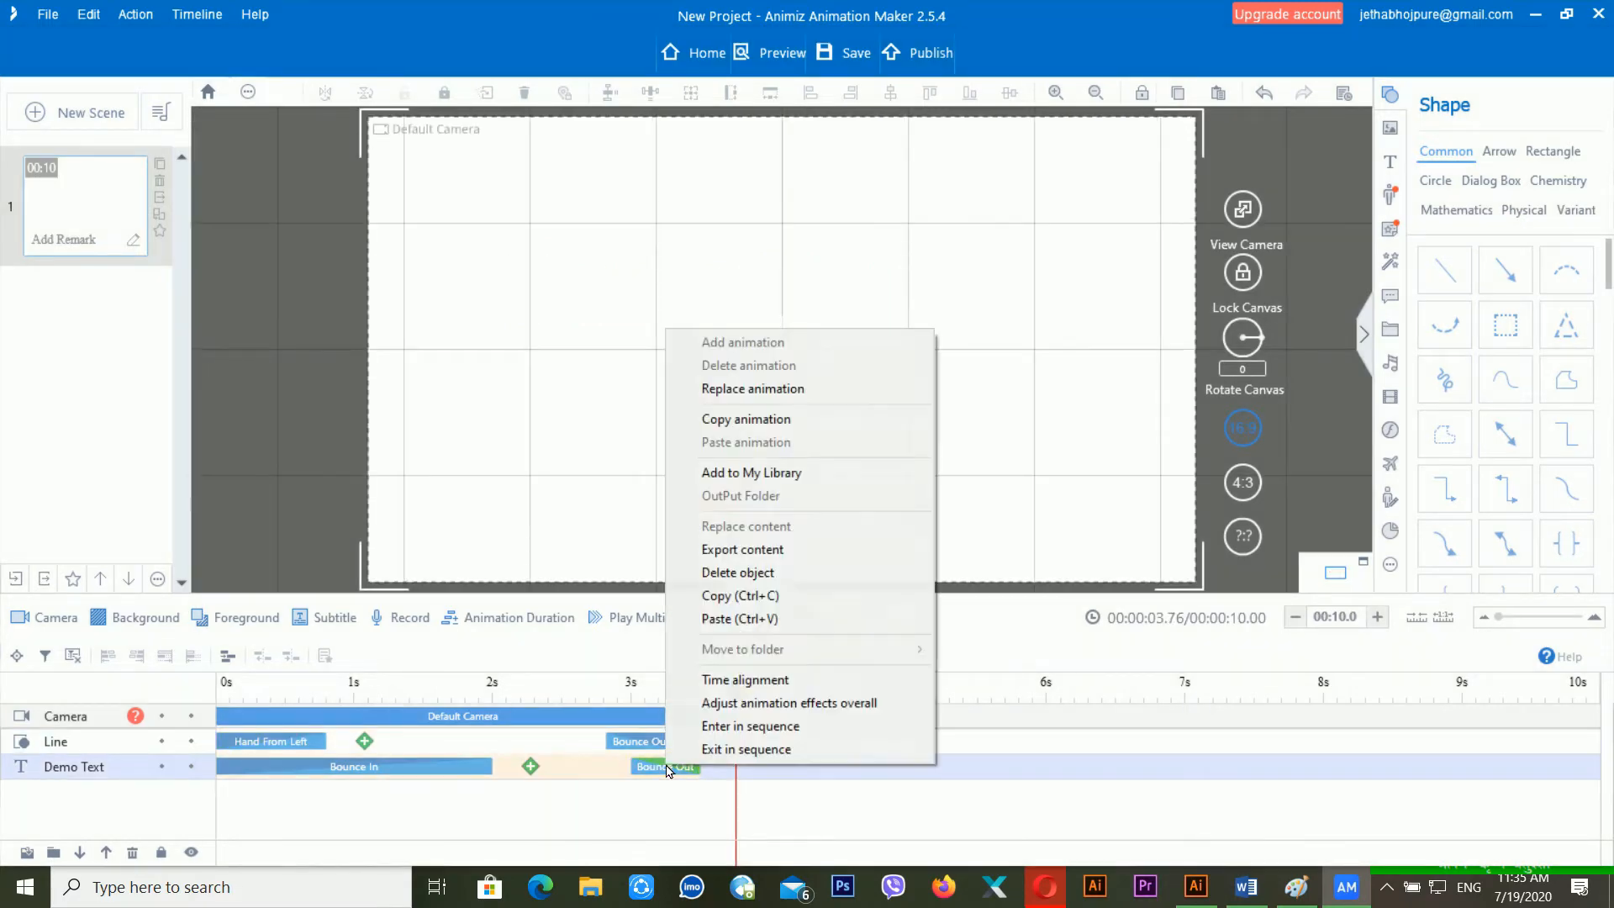
click(772, 389)
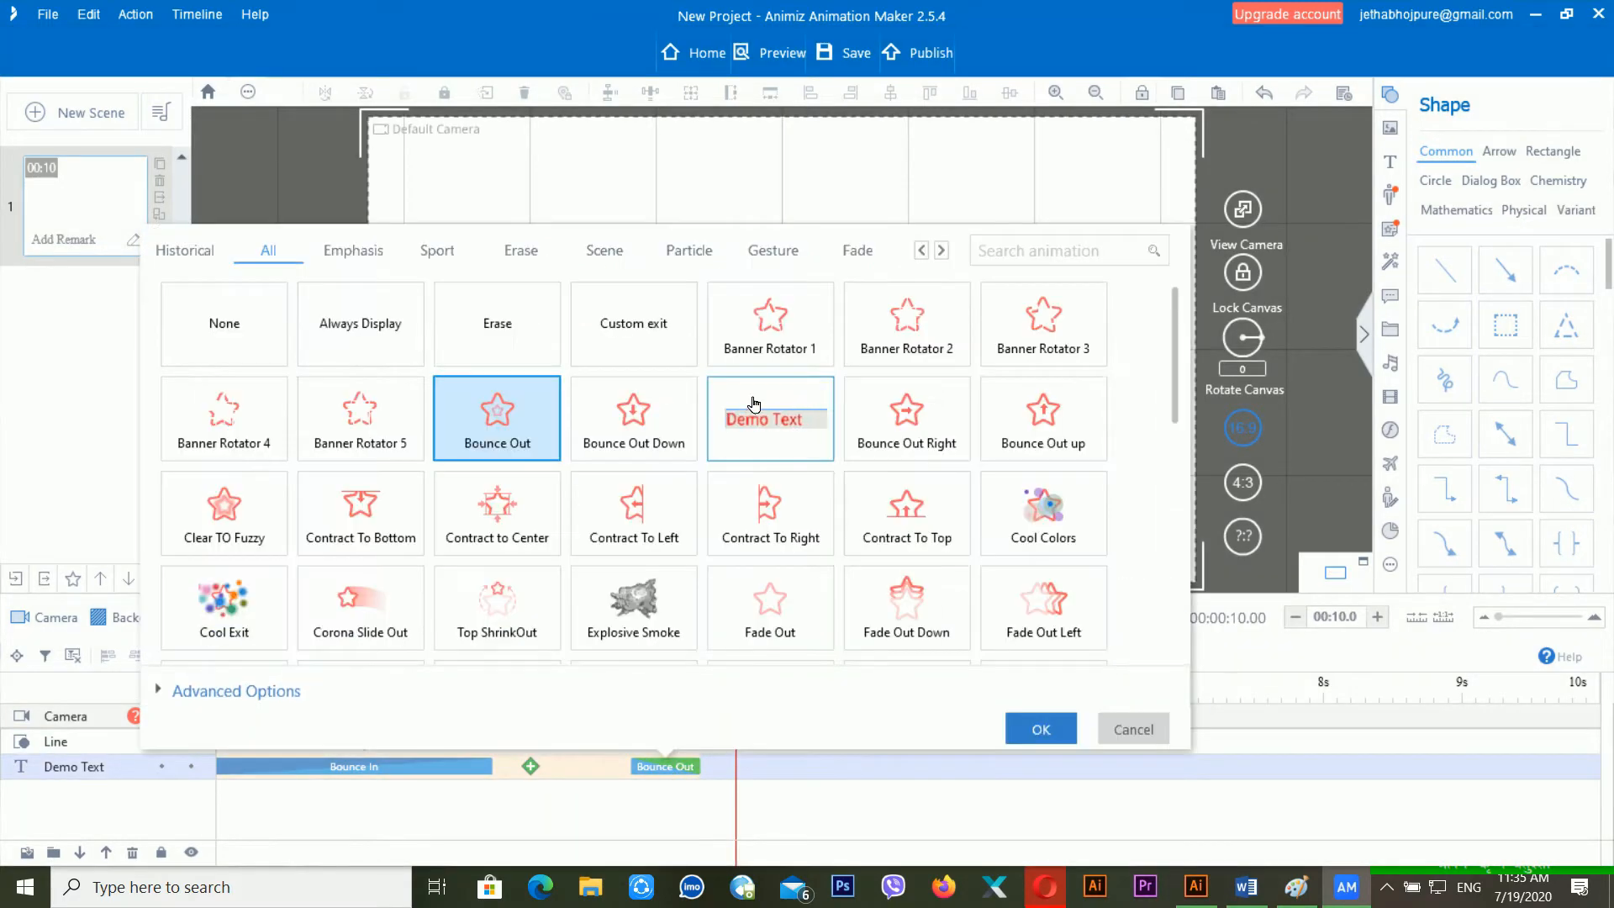
click(636, 515)
click(1047, 725)
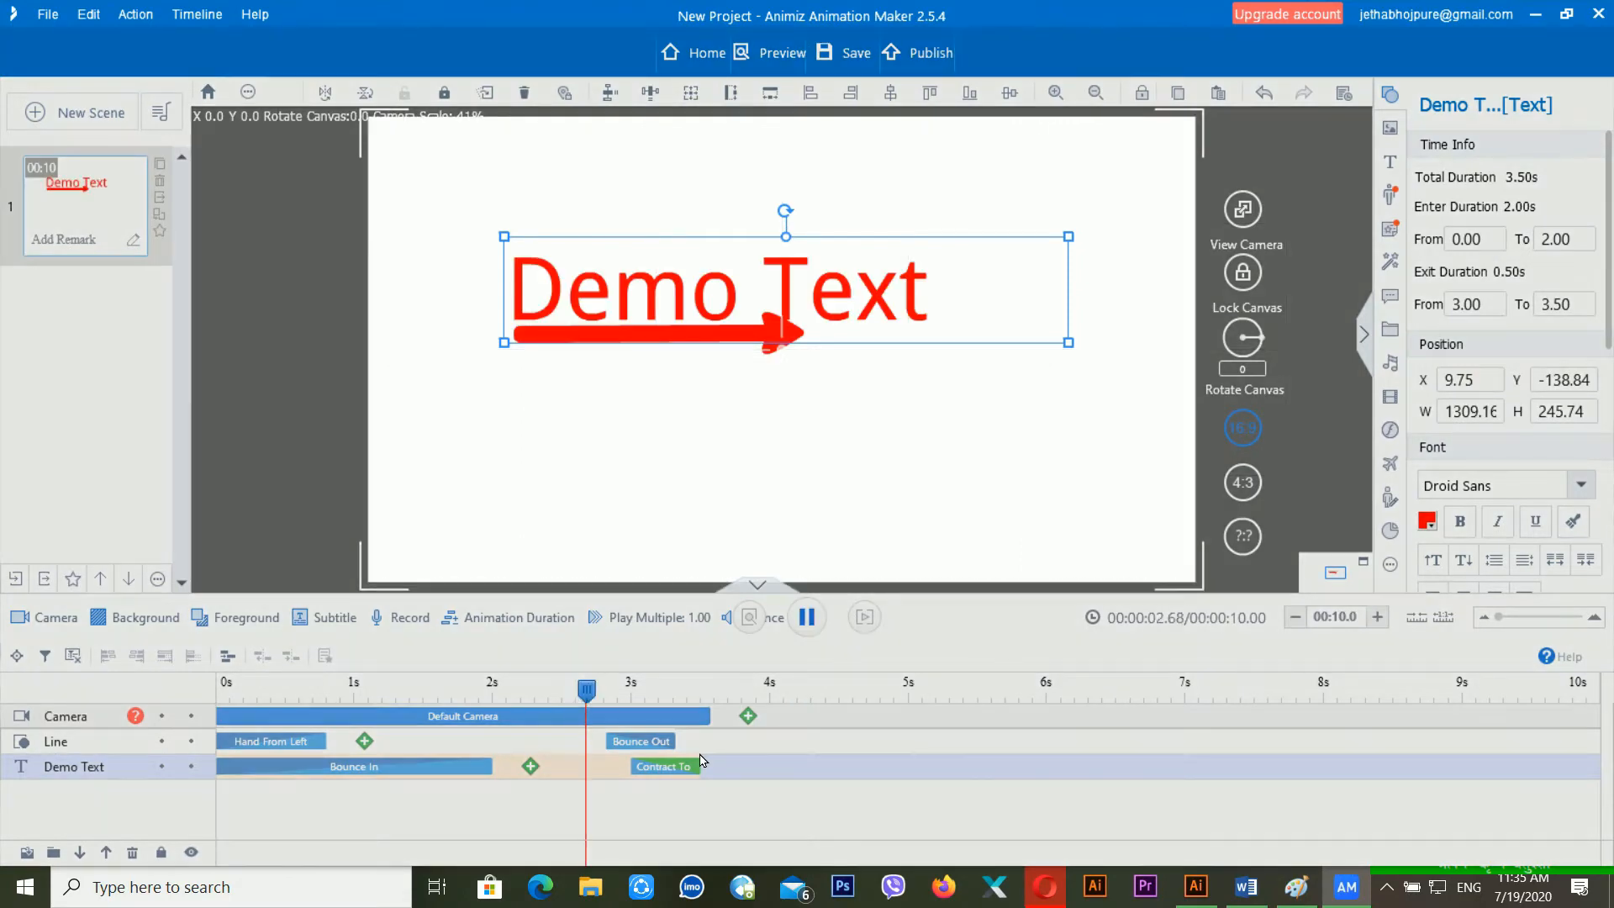
- Replay the scene to check Demo Text's Contract To Left exit together with the Line's effects
click(699, 766)
drag(496, 689, 336, 691)
key(alt+space)
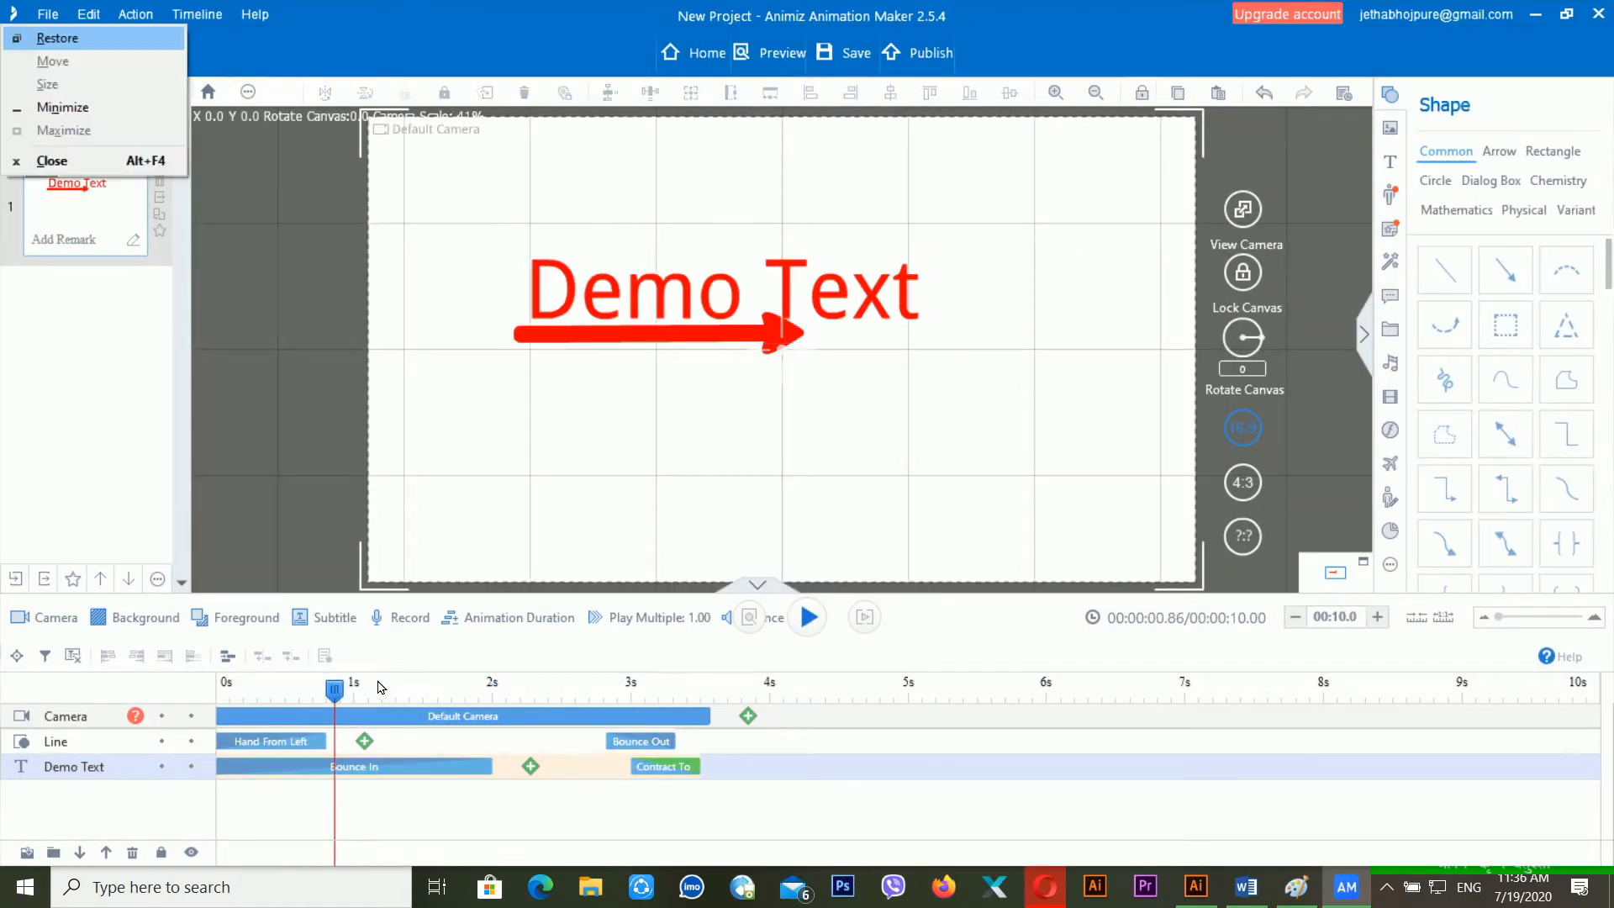
key(space)
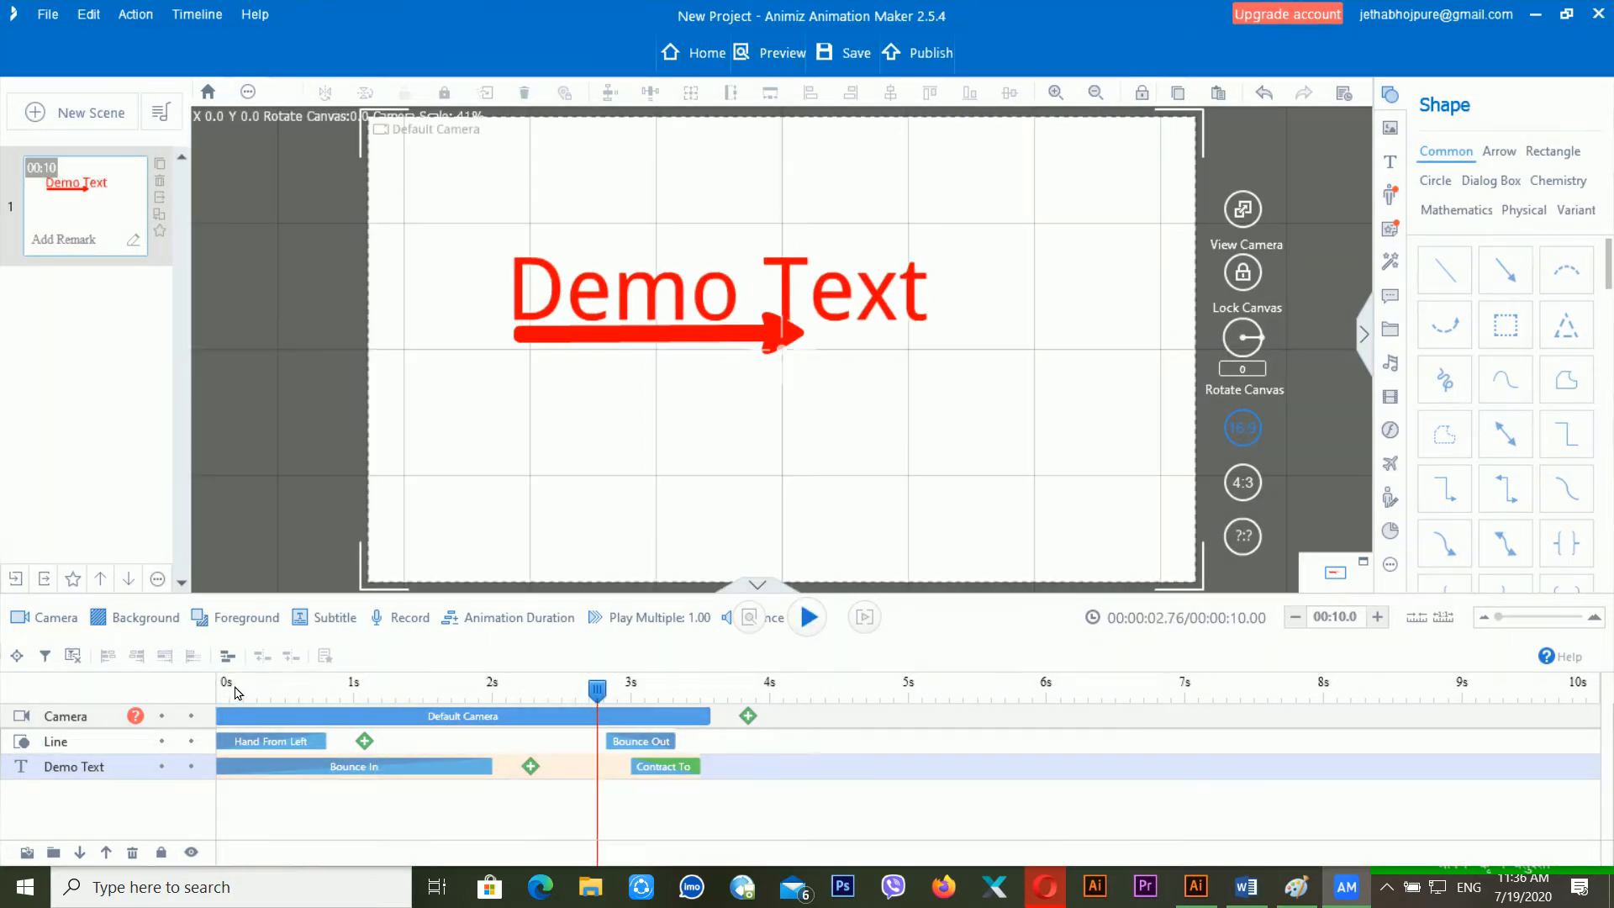
click(235, 689)
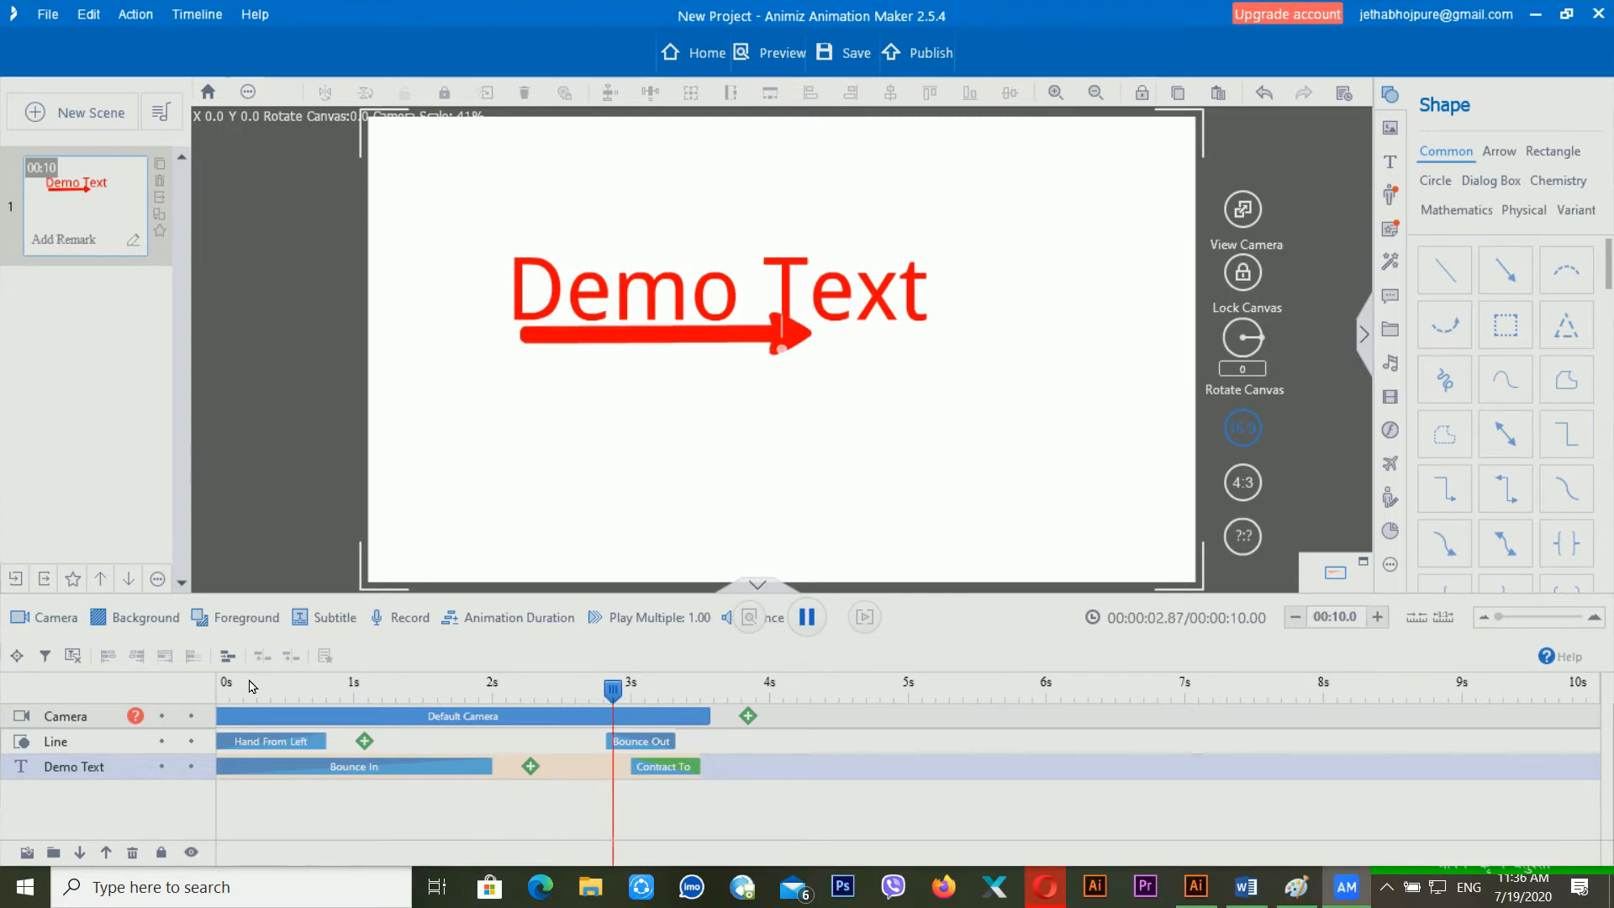
key(space)
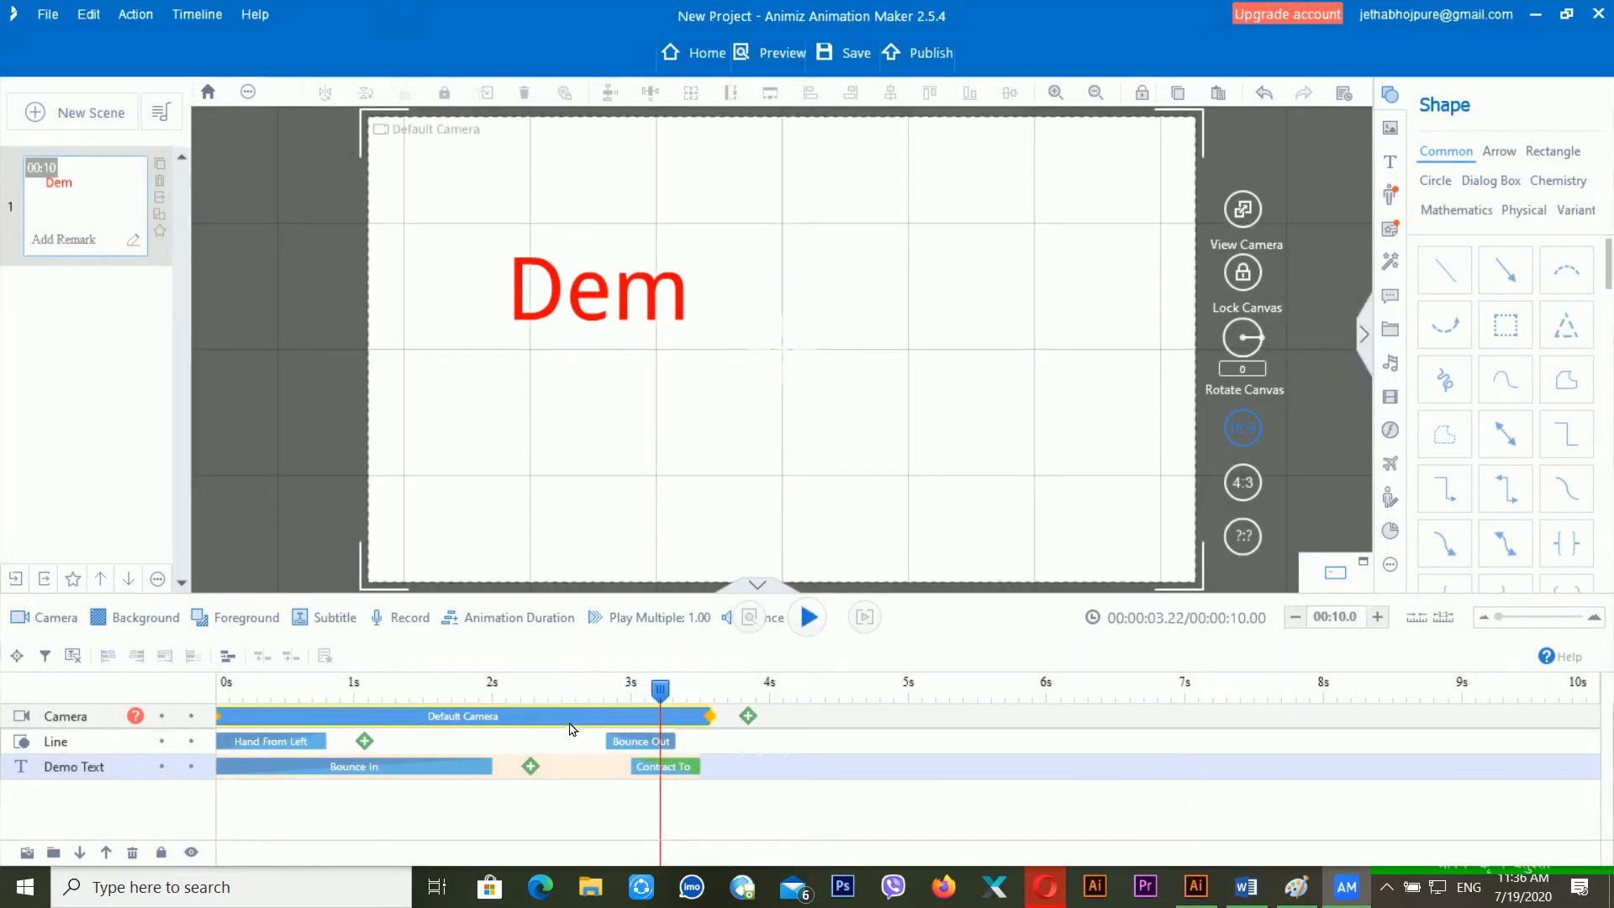
- Add a Move emphasis animation to the Line after its entrance, using the preset curve that follows Fluctuate
click(375, 740)
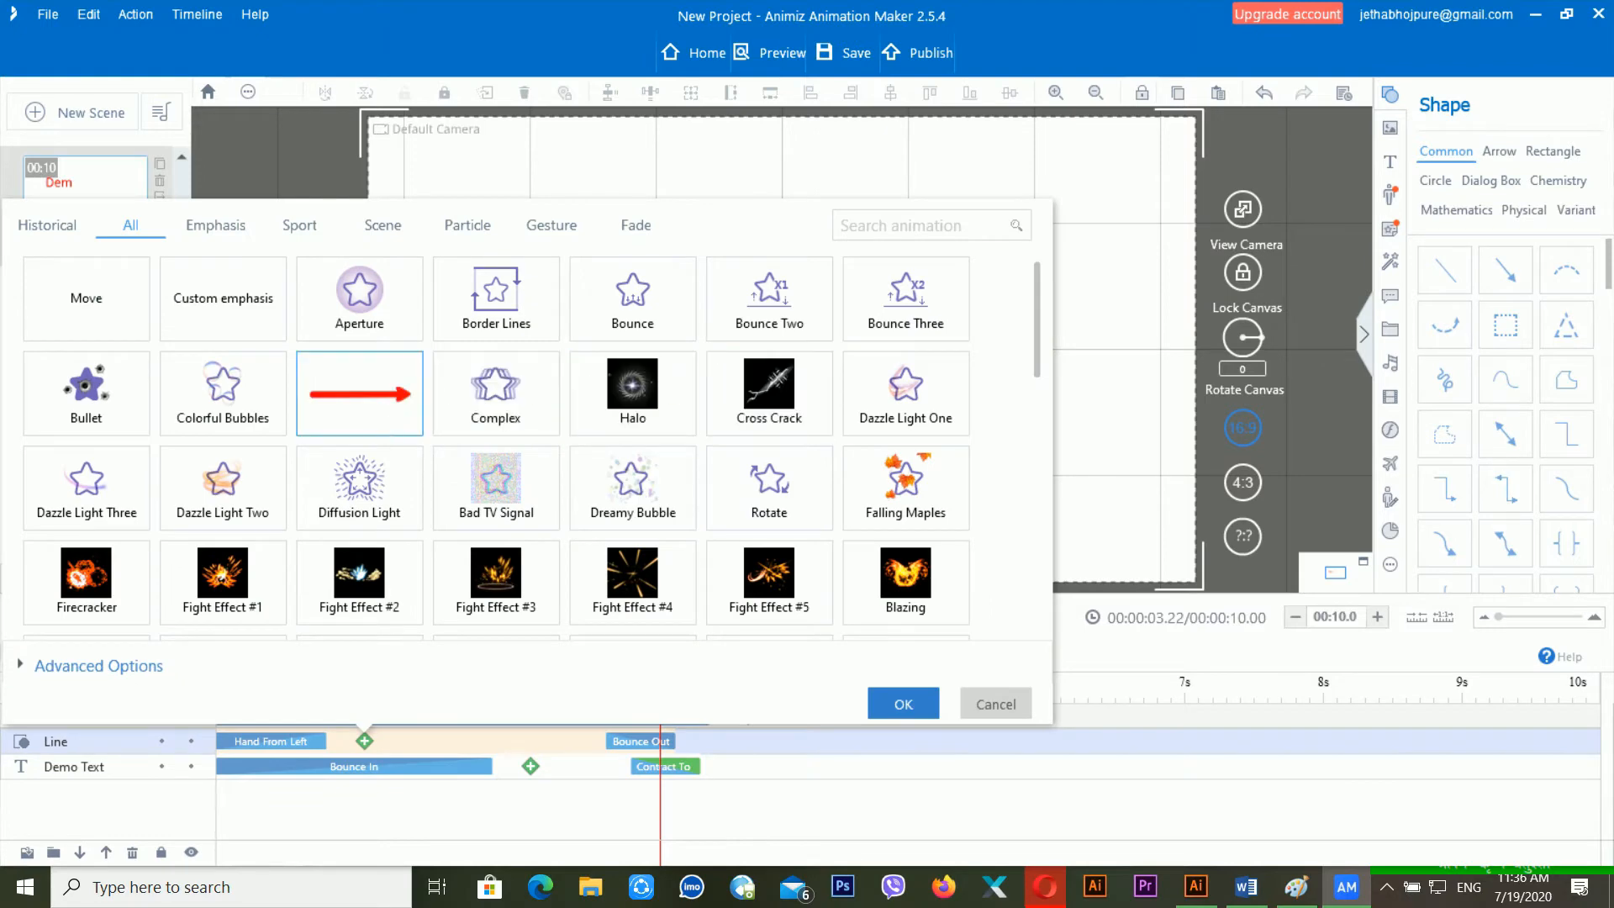
click(215, 227)
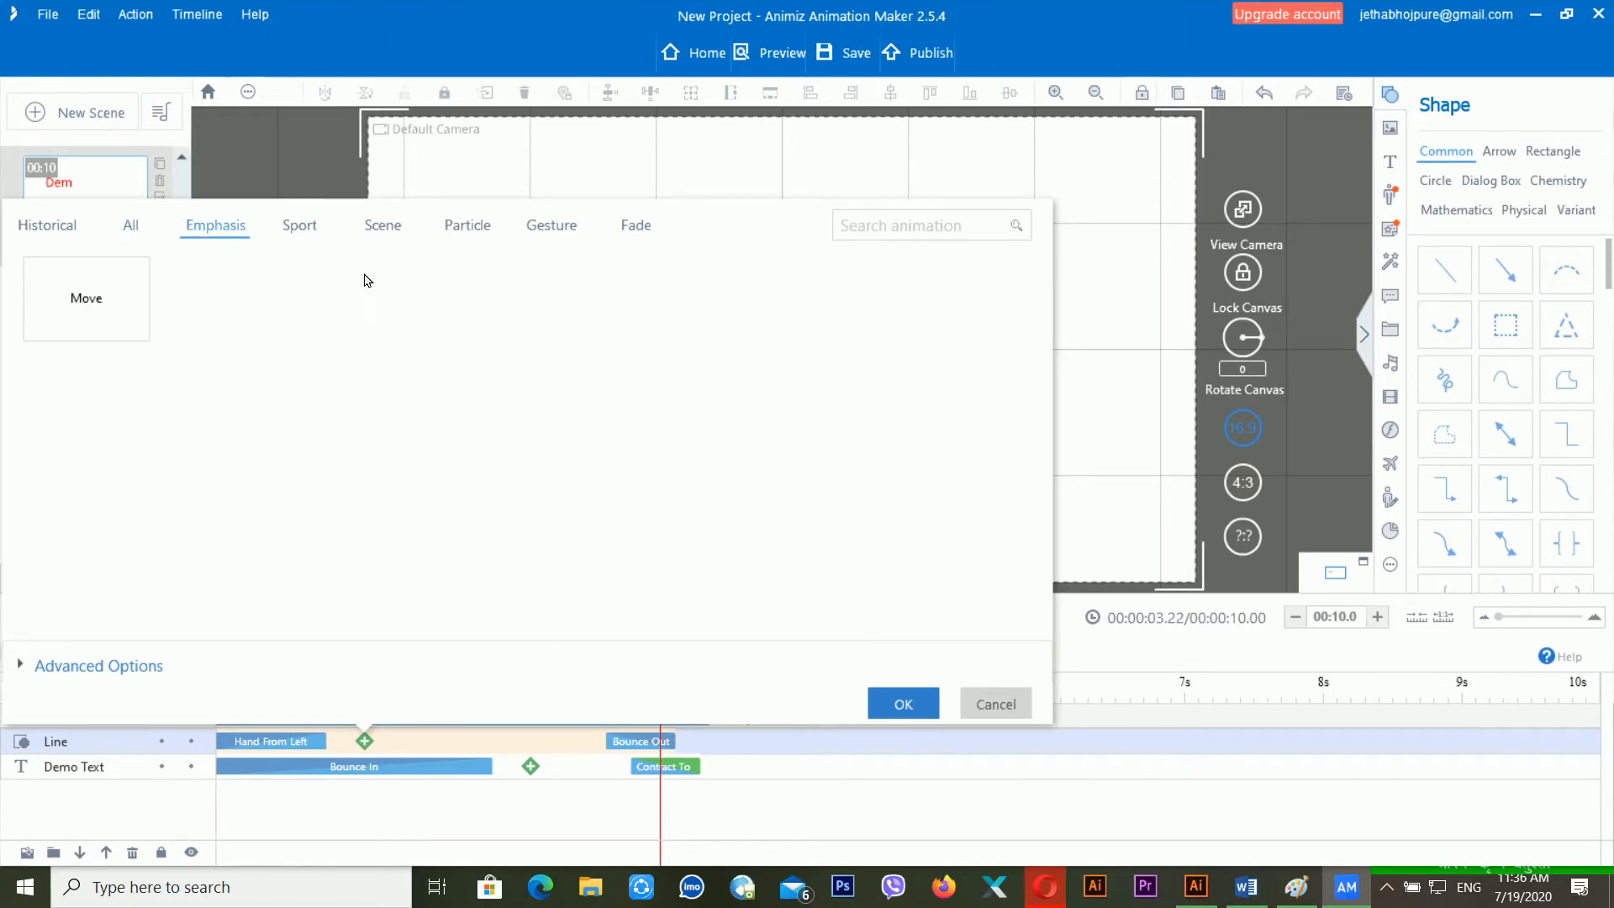
click(126, 314)
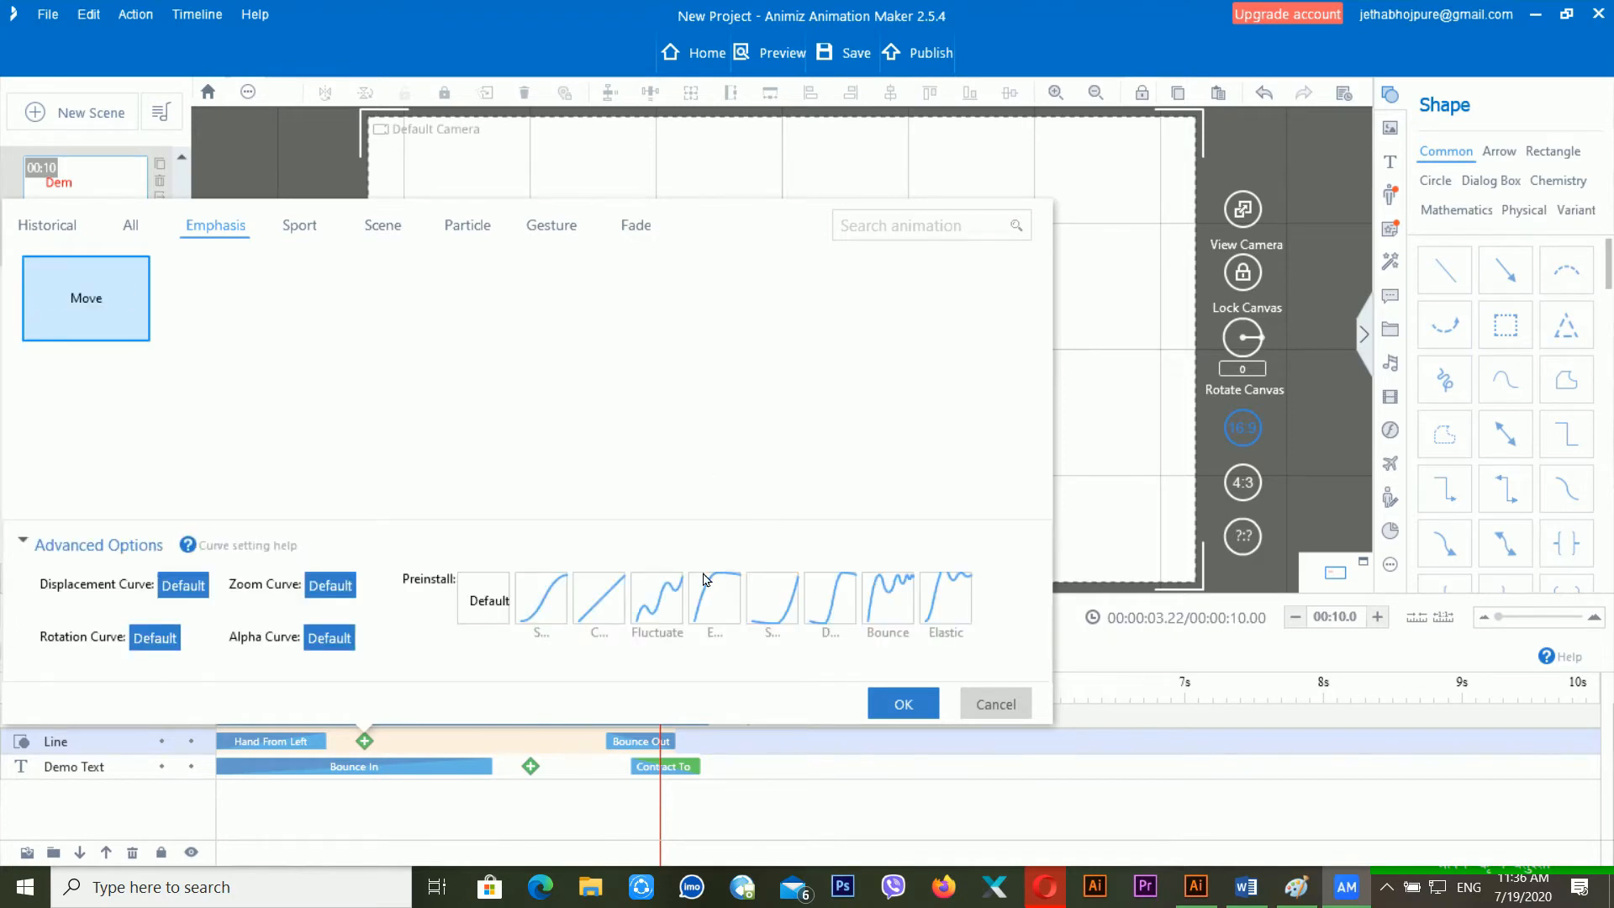
click(706, 597)
click(925, 699)
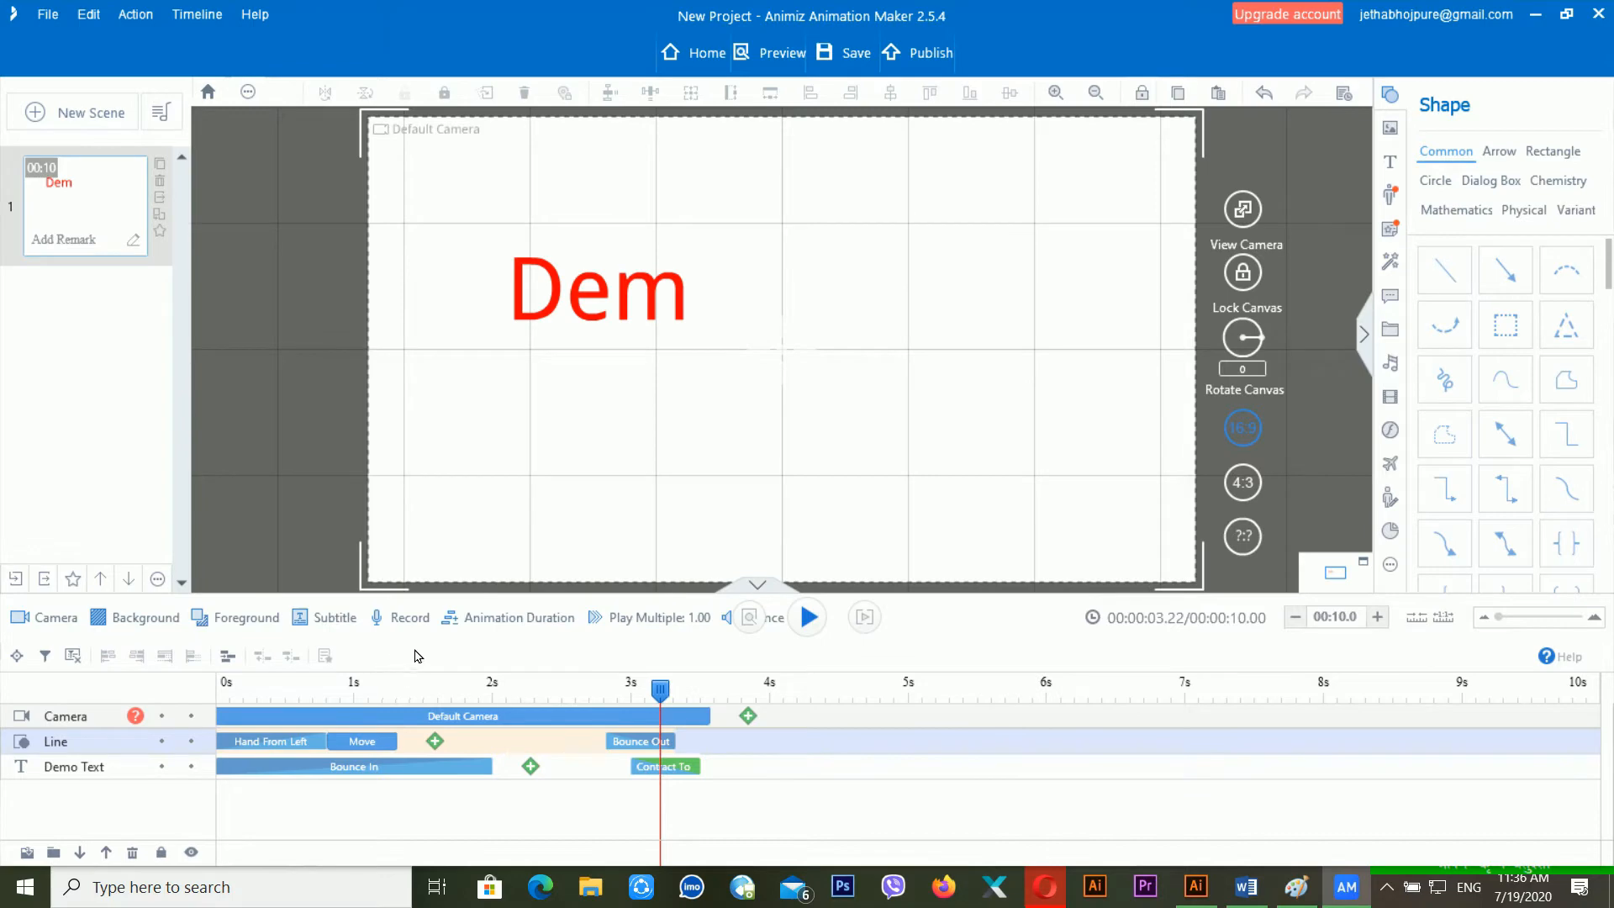
- Check the Line's Move effect at several points on the timeline and play the scene from about 0.73 s
click(424, 667)
click(709, 698)
click(552, 684)
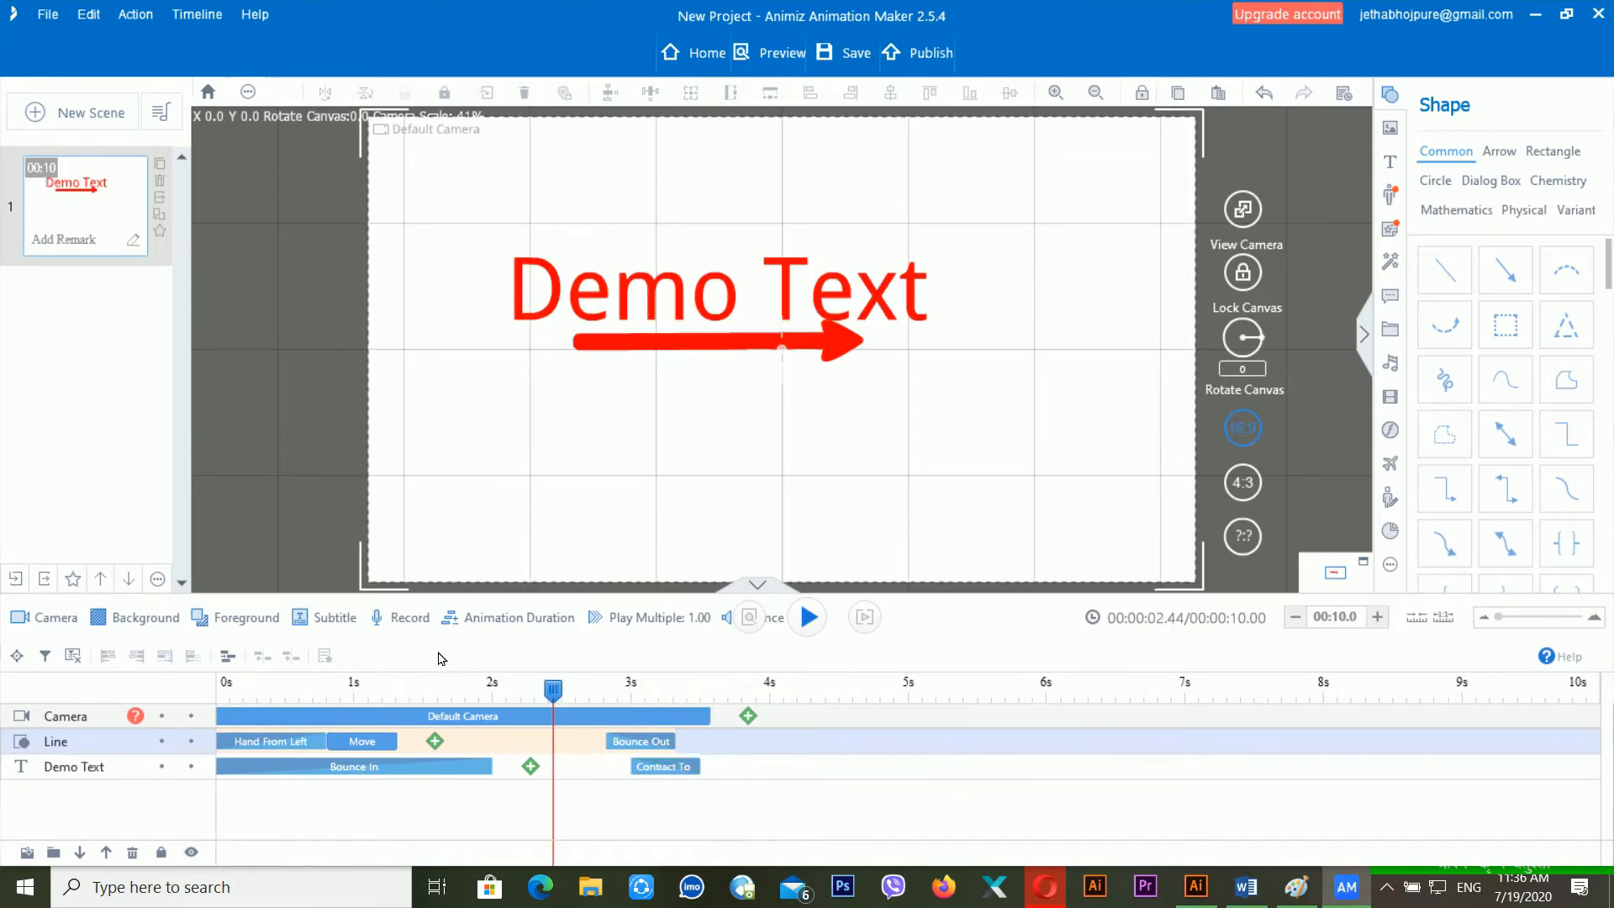
click(426, 685)
click(316, 681)
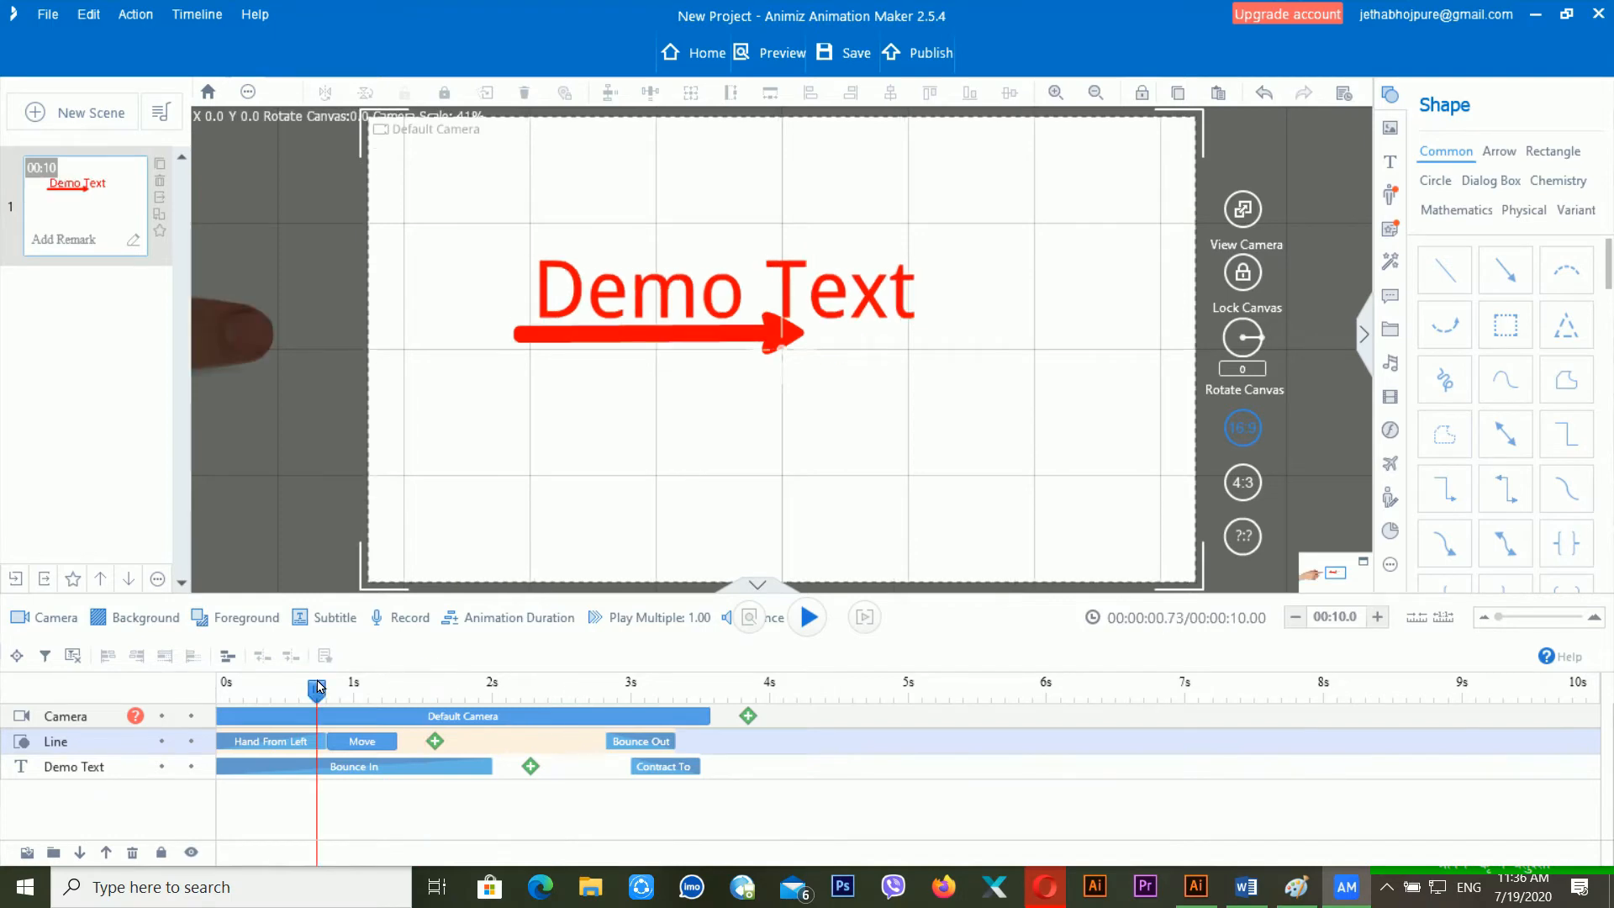
key(space)
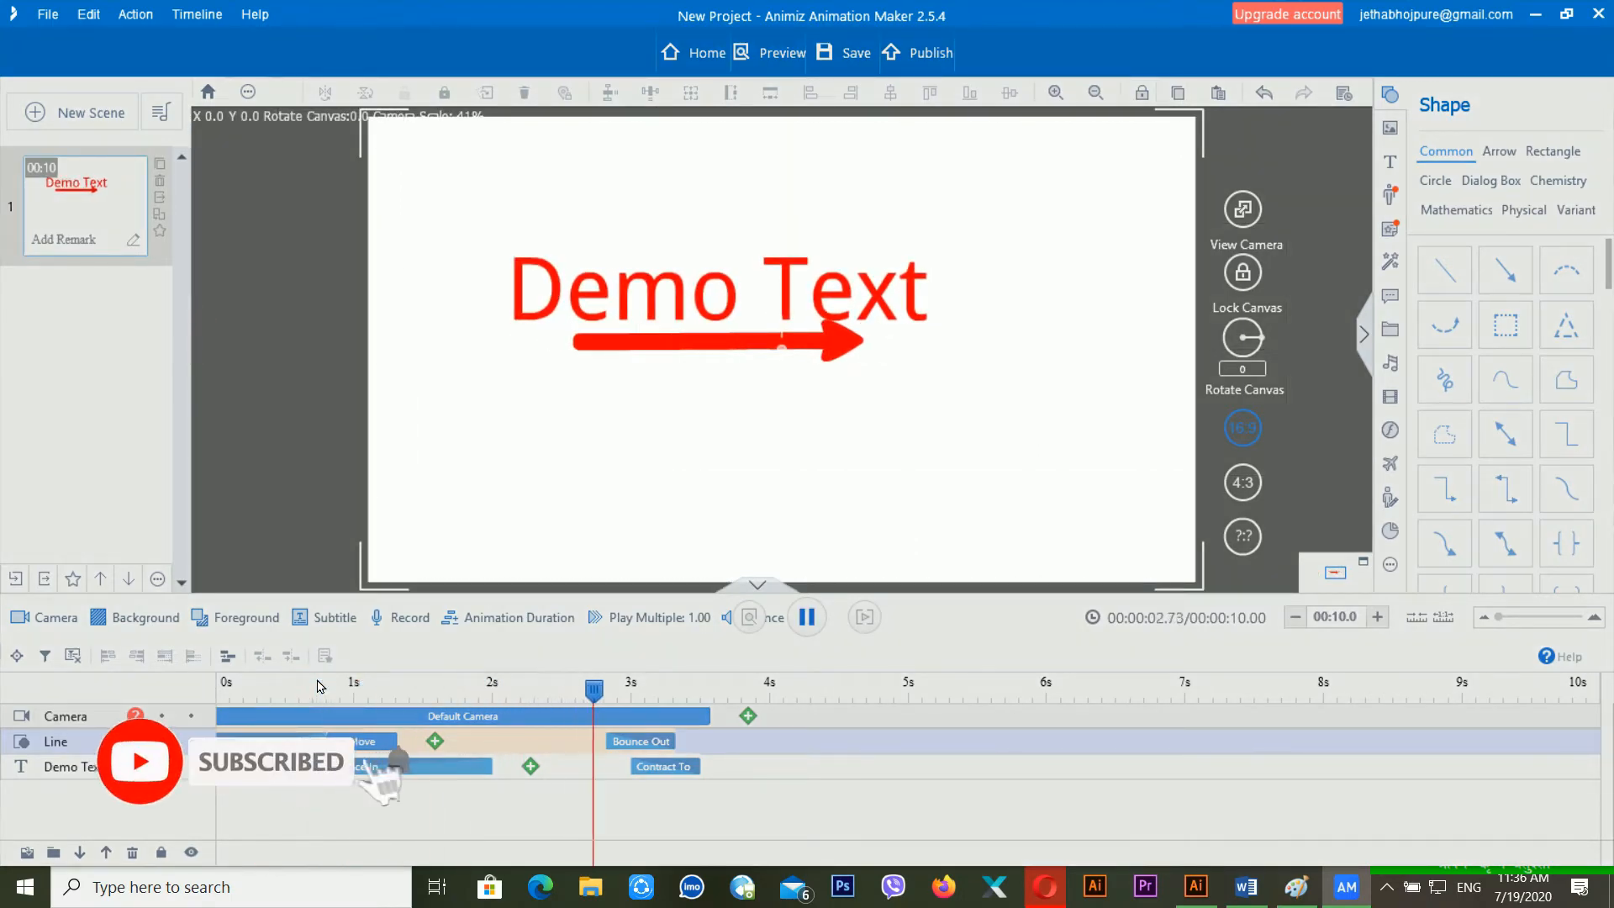
key(space)
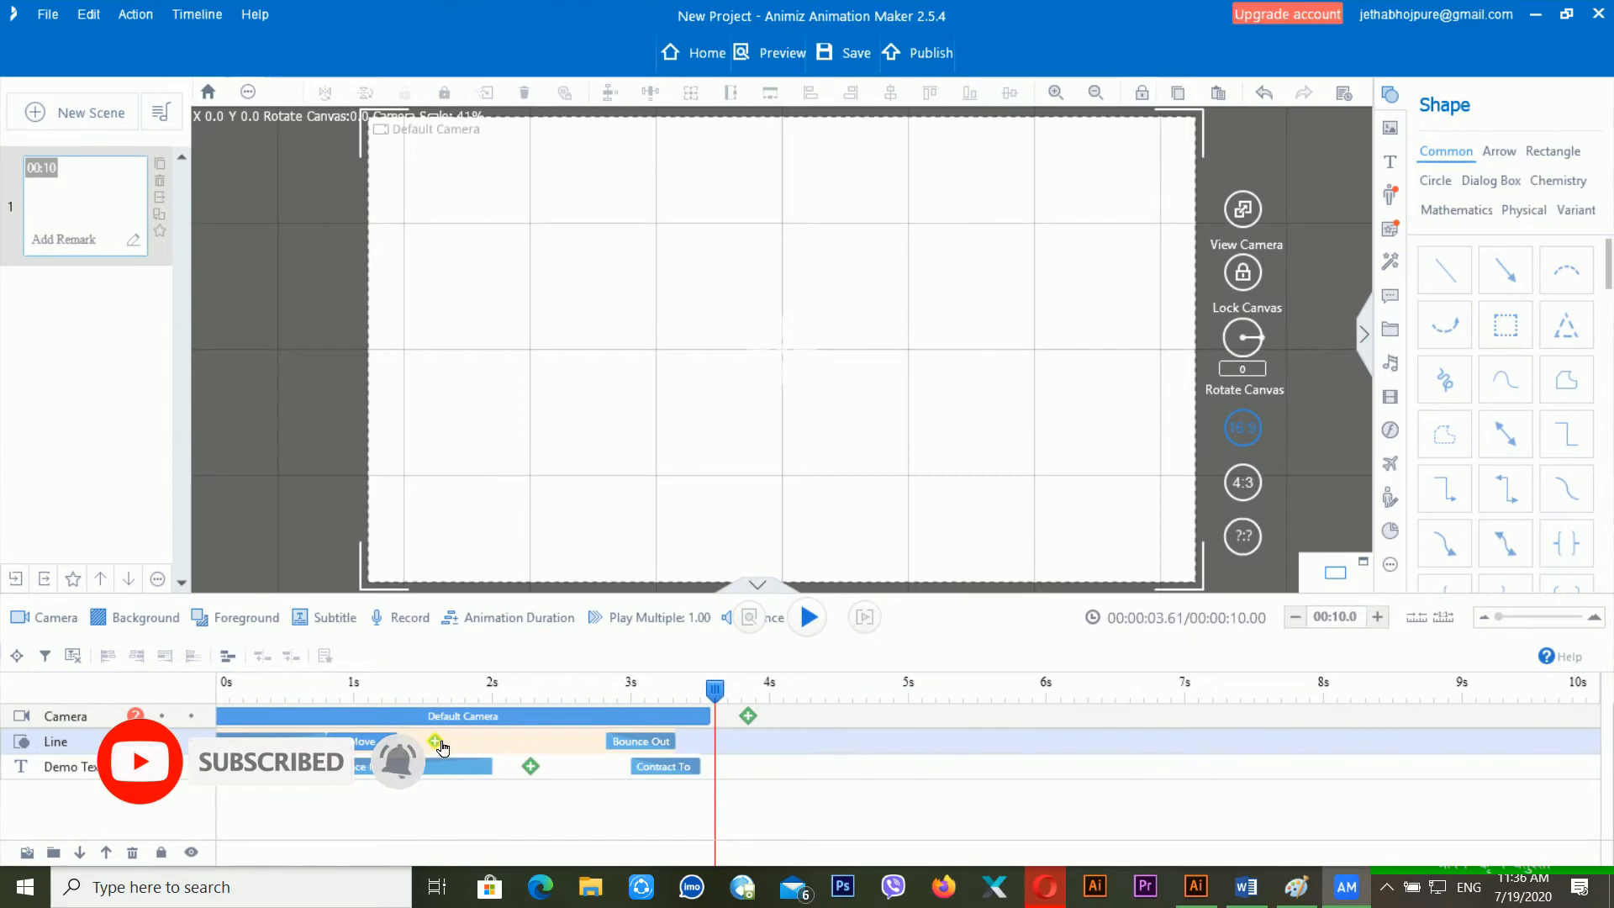
- Add a red Border Lines emphasis to the Line after Move, with line thickness 5 and clockwise movement
click(436, 741)
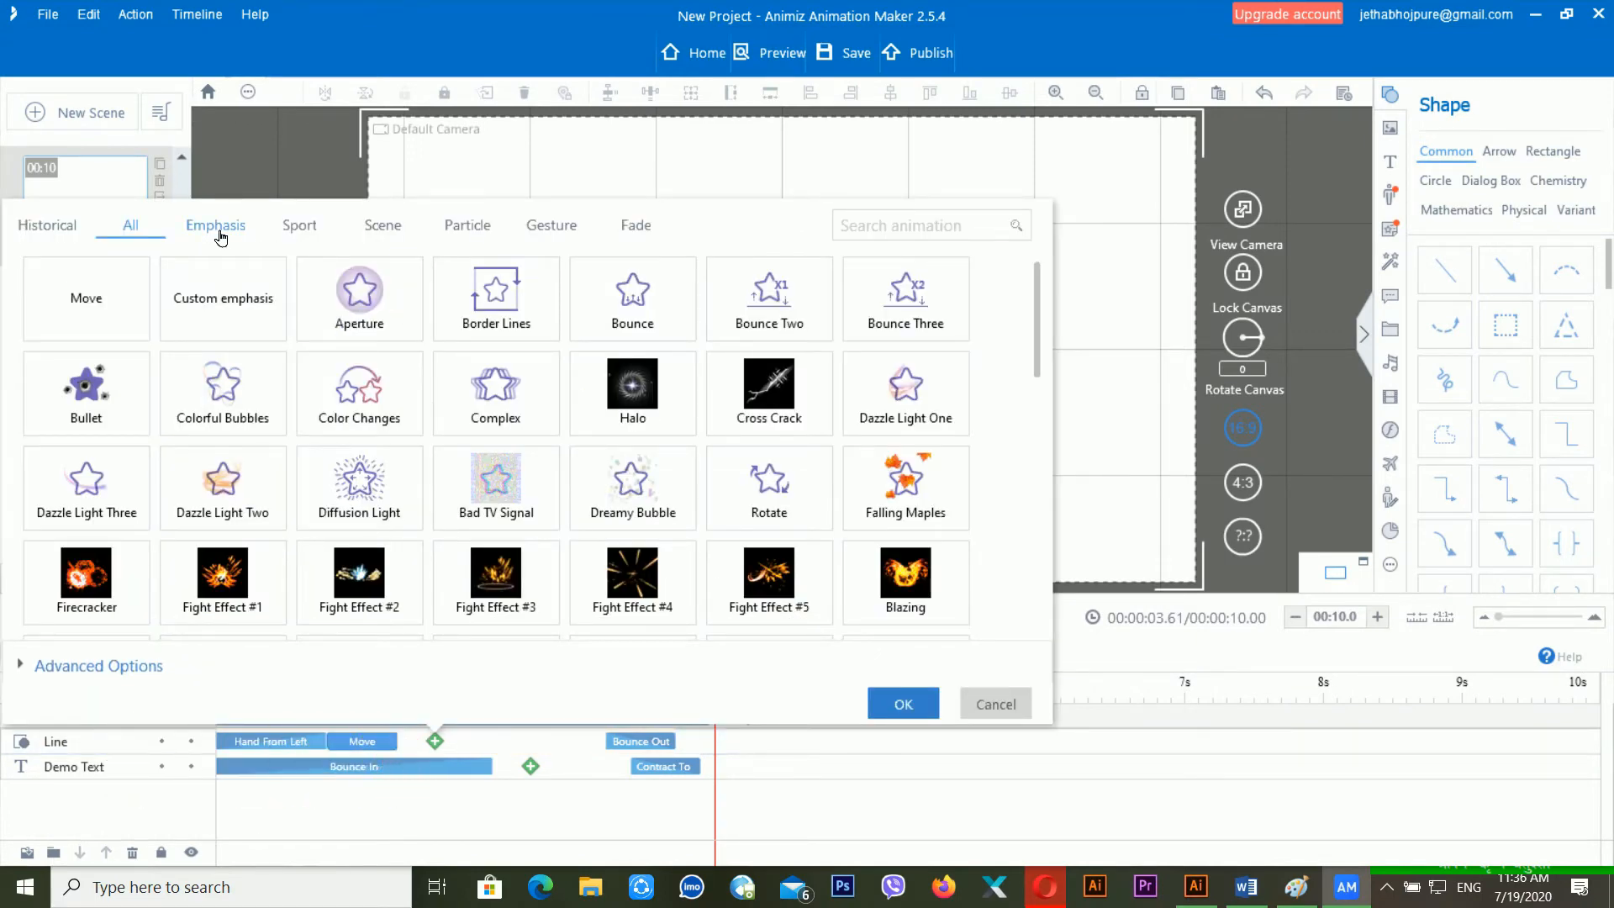
click(510, 296)
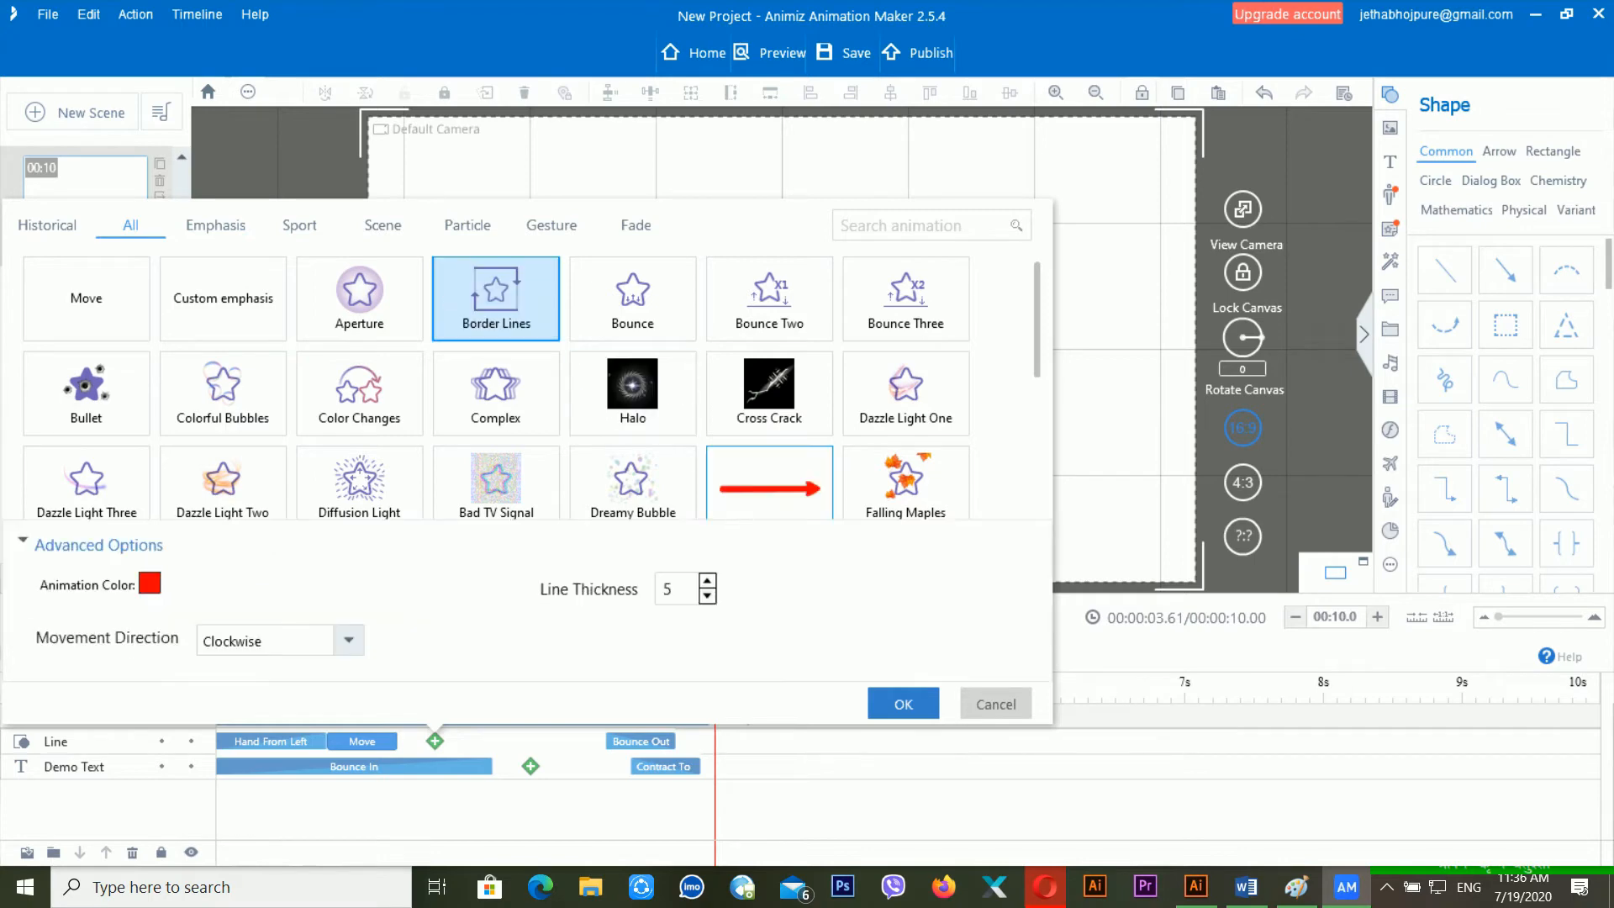
click(902, 706)
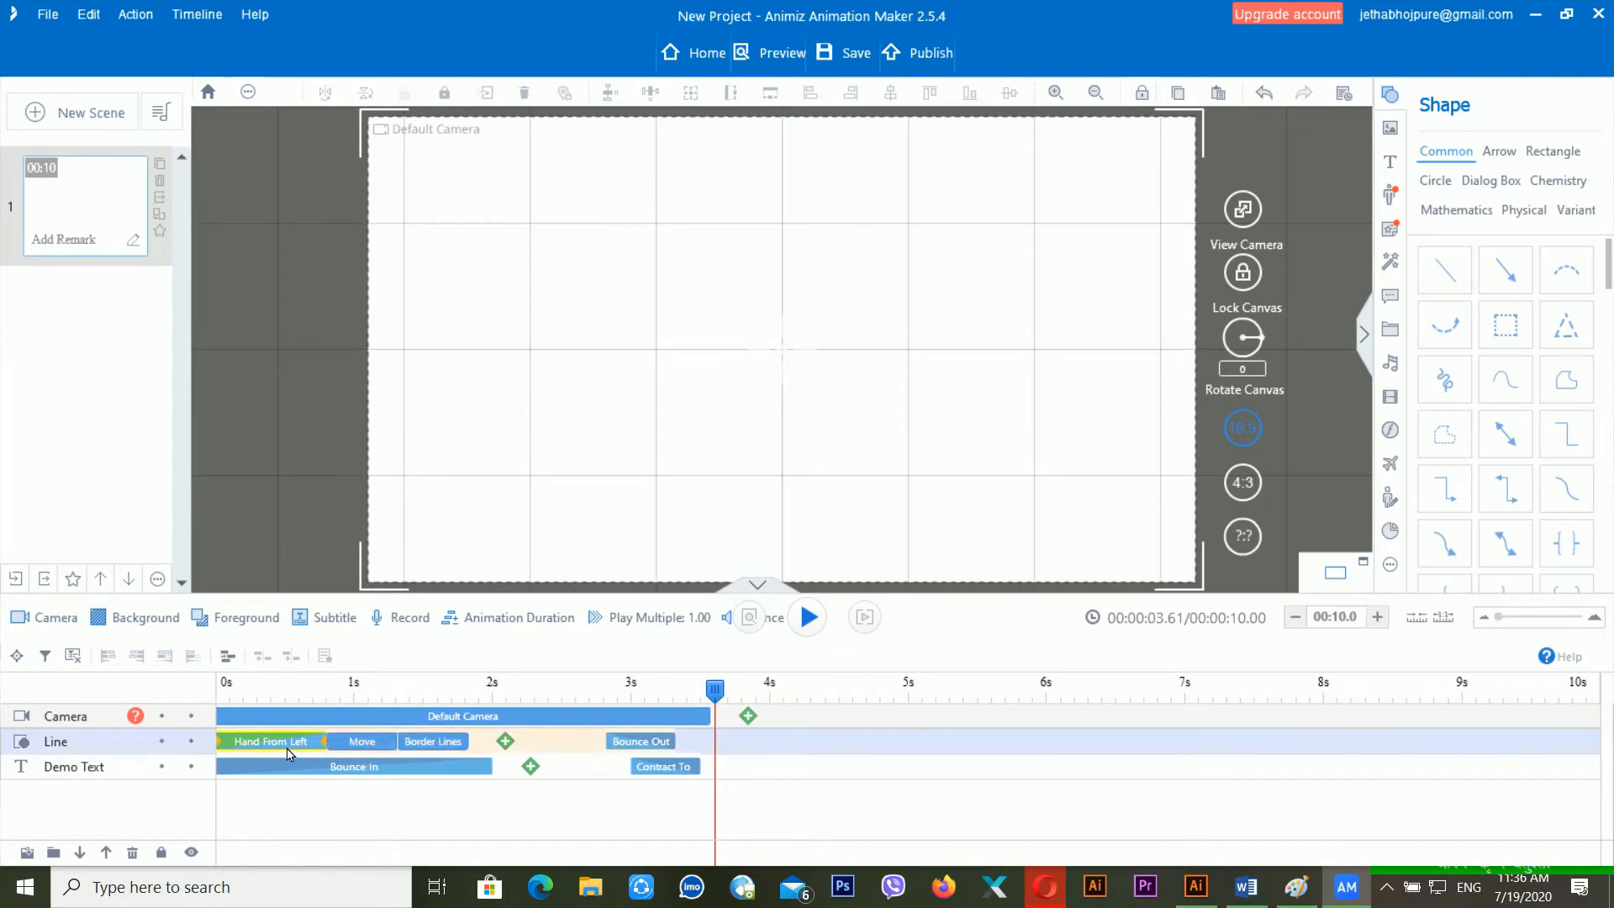
- Play the scene from near its start to review the Line's Border Lines emphasis
click(238, 700)
key(space)
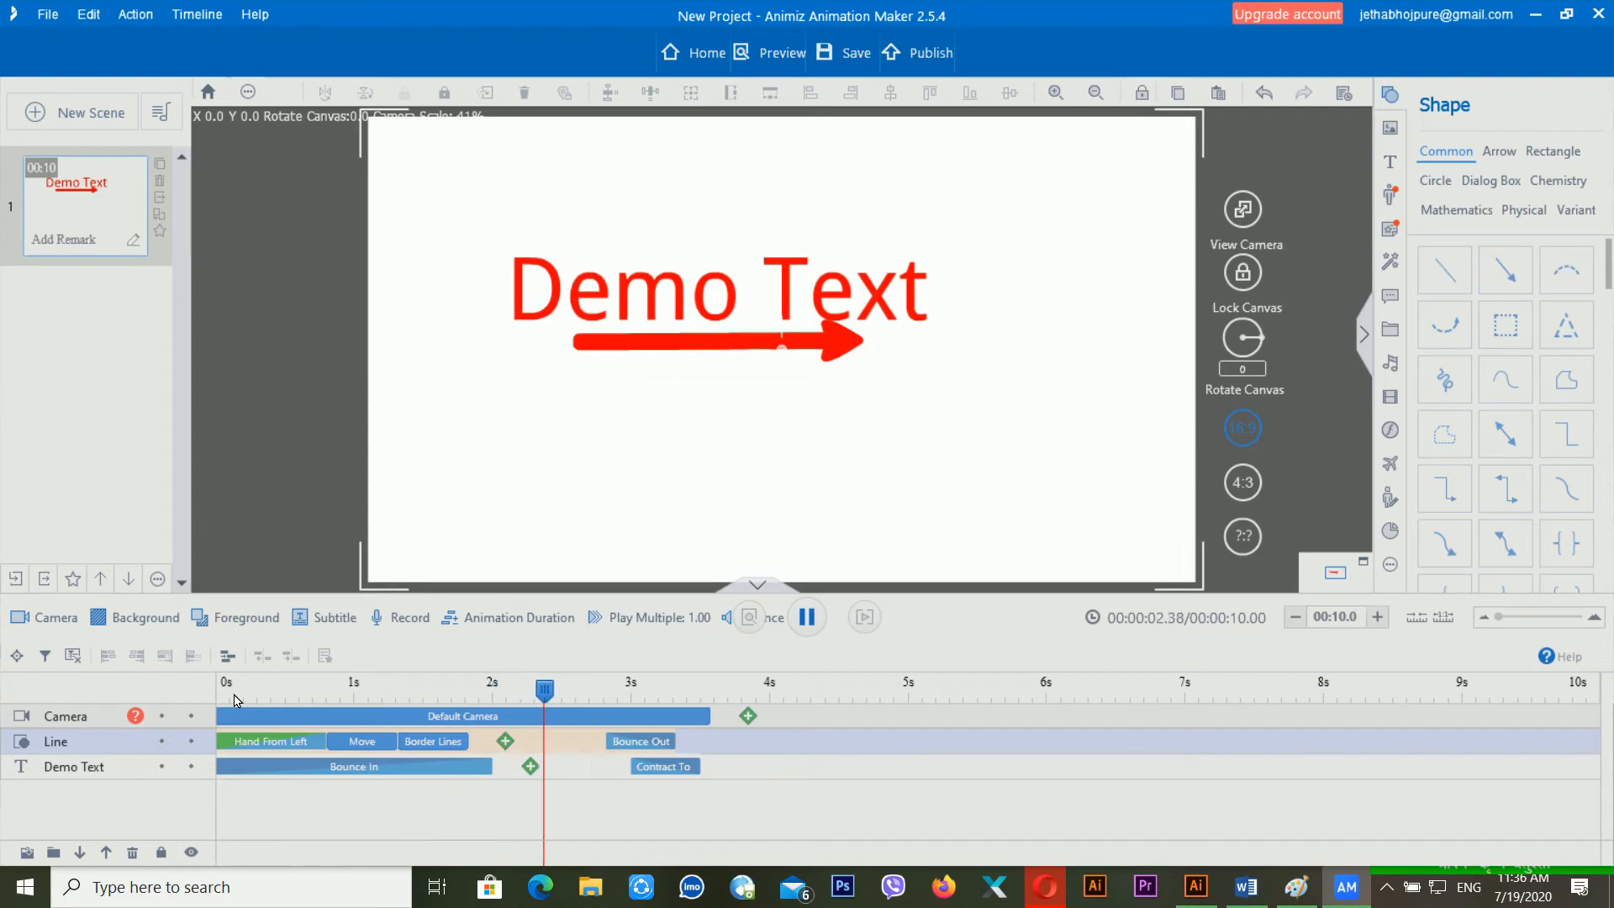
click(245, 721)
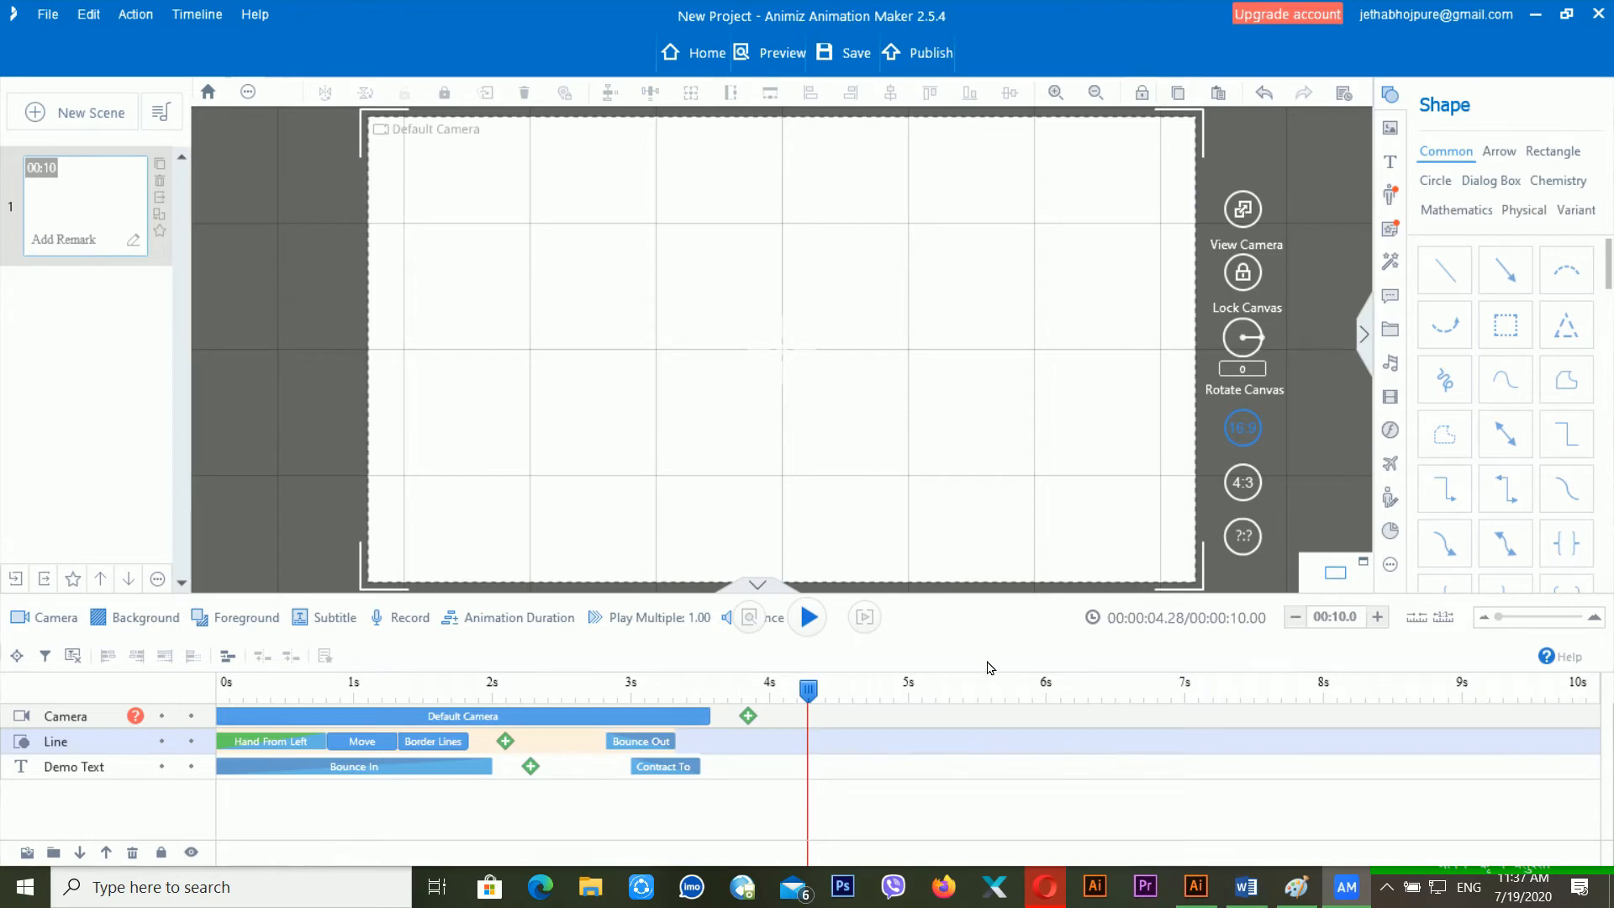
- Change the animation color of the Line's Border Lines emphasis to dark blue
click(458, 751)
right_click(458, 751)
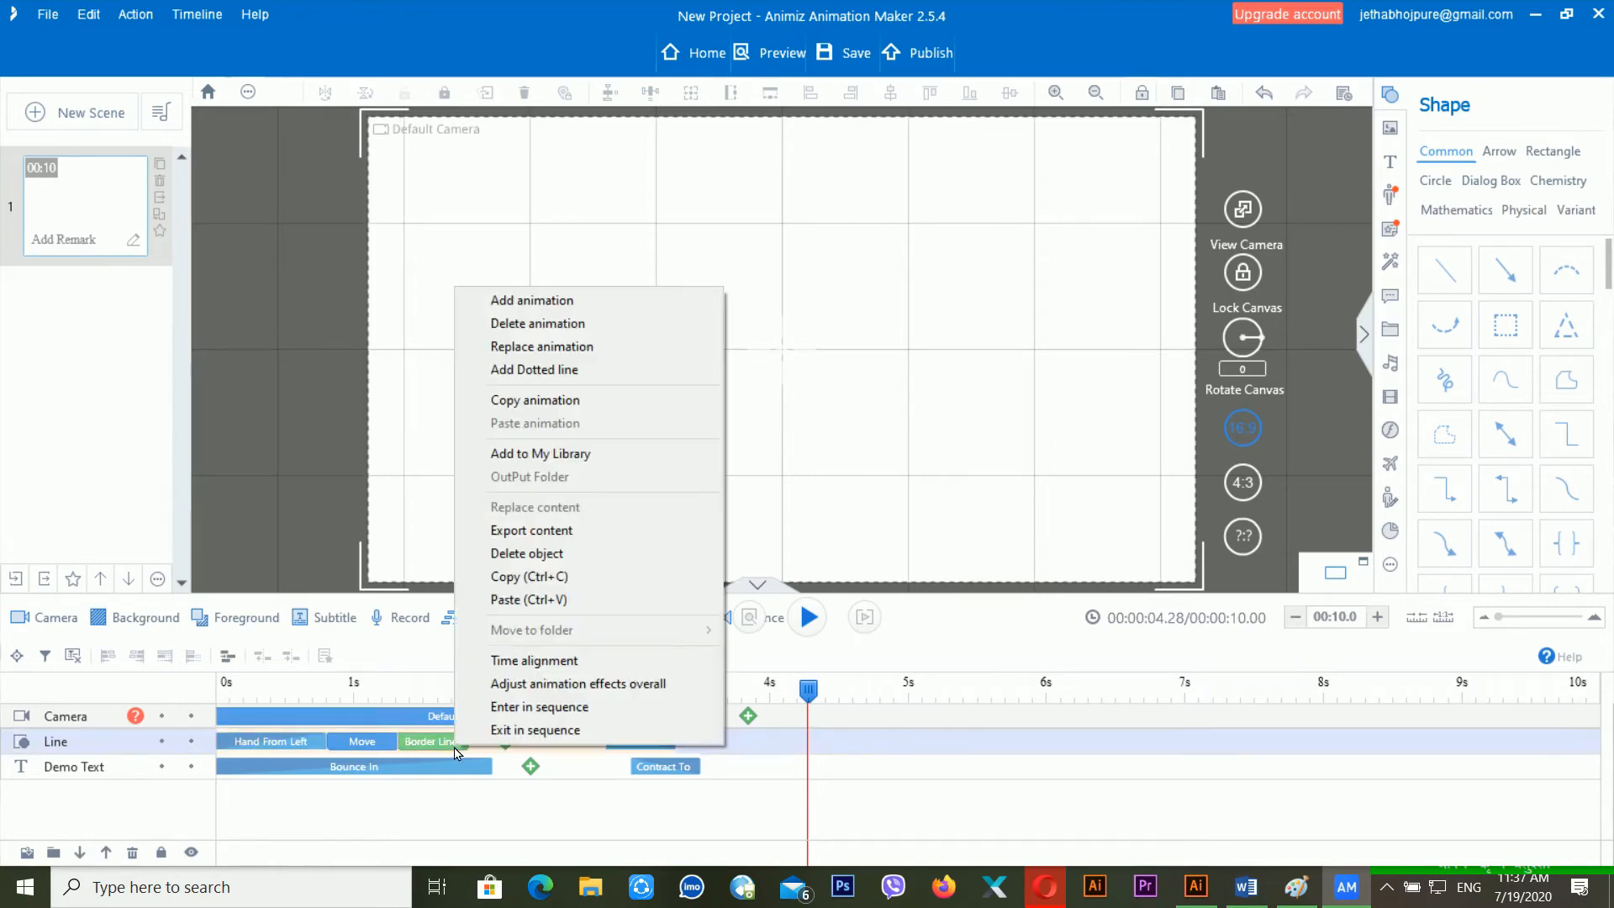
click(647, 348)
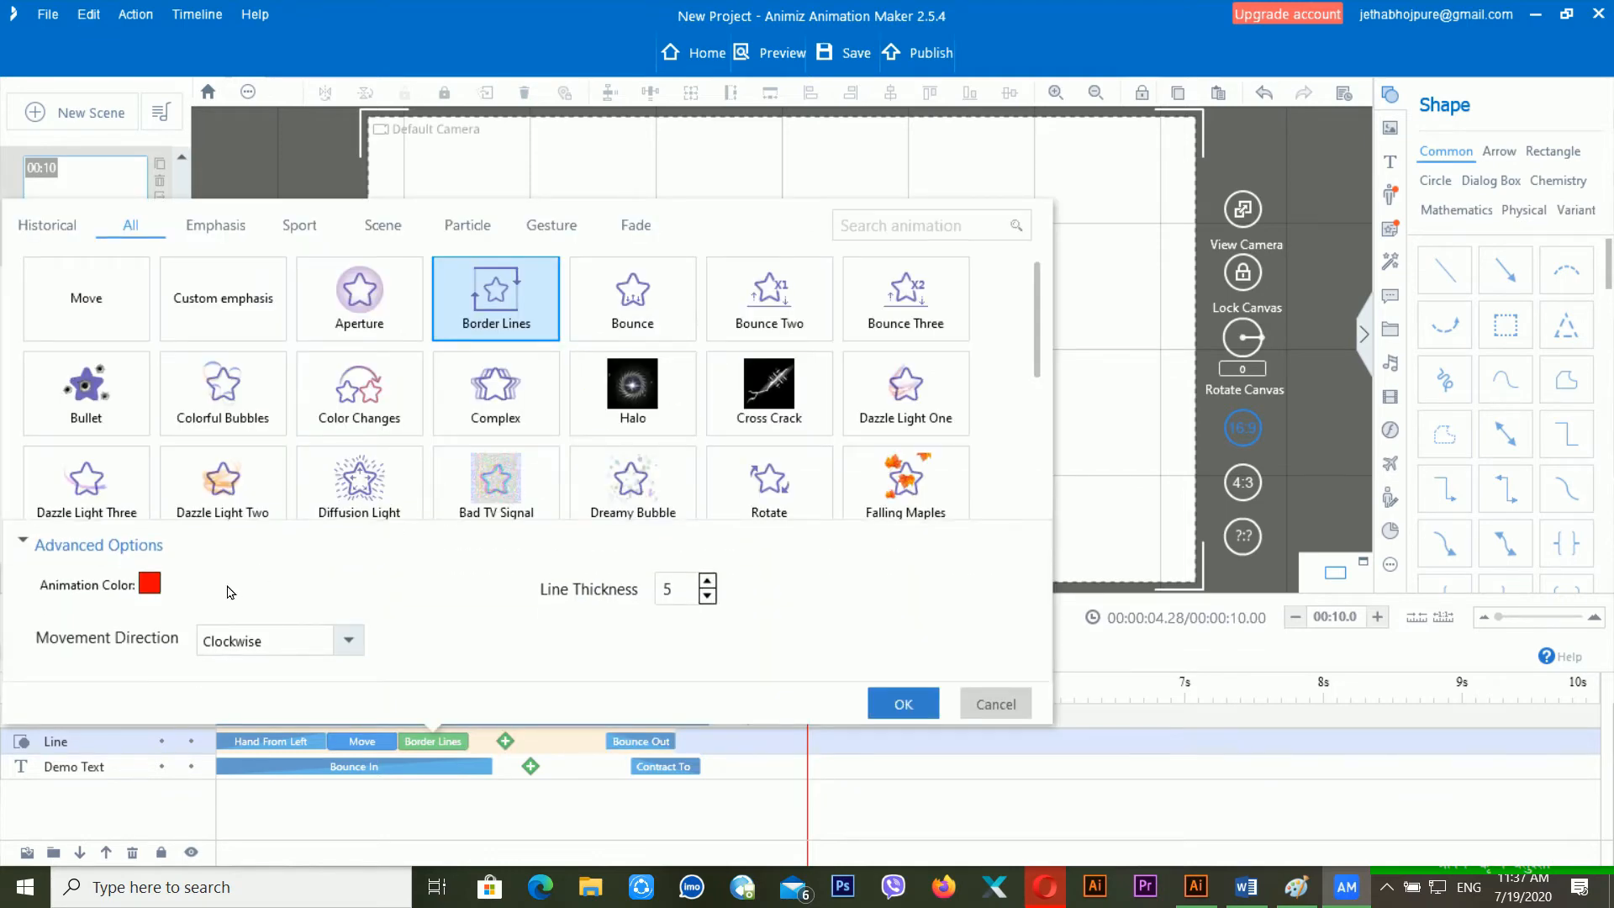
click(149, 584)
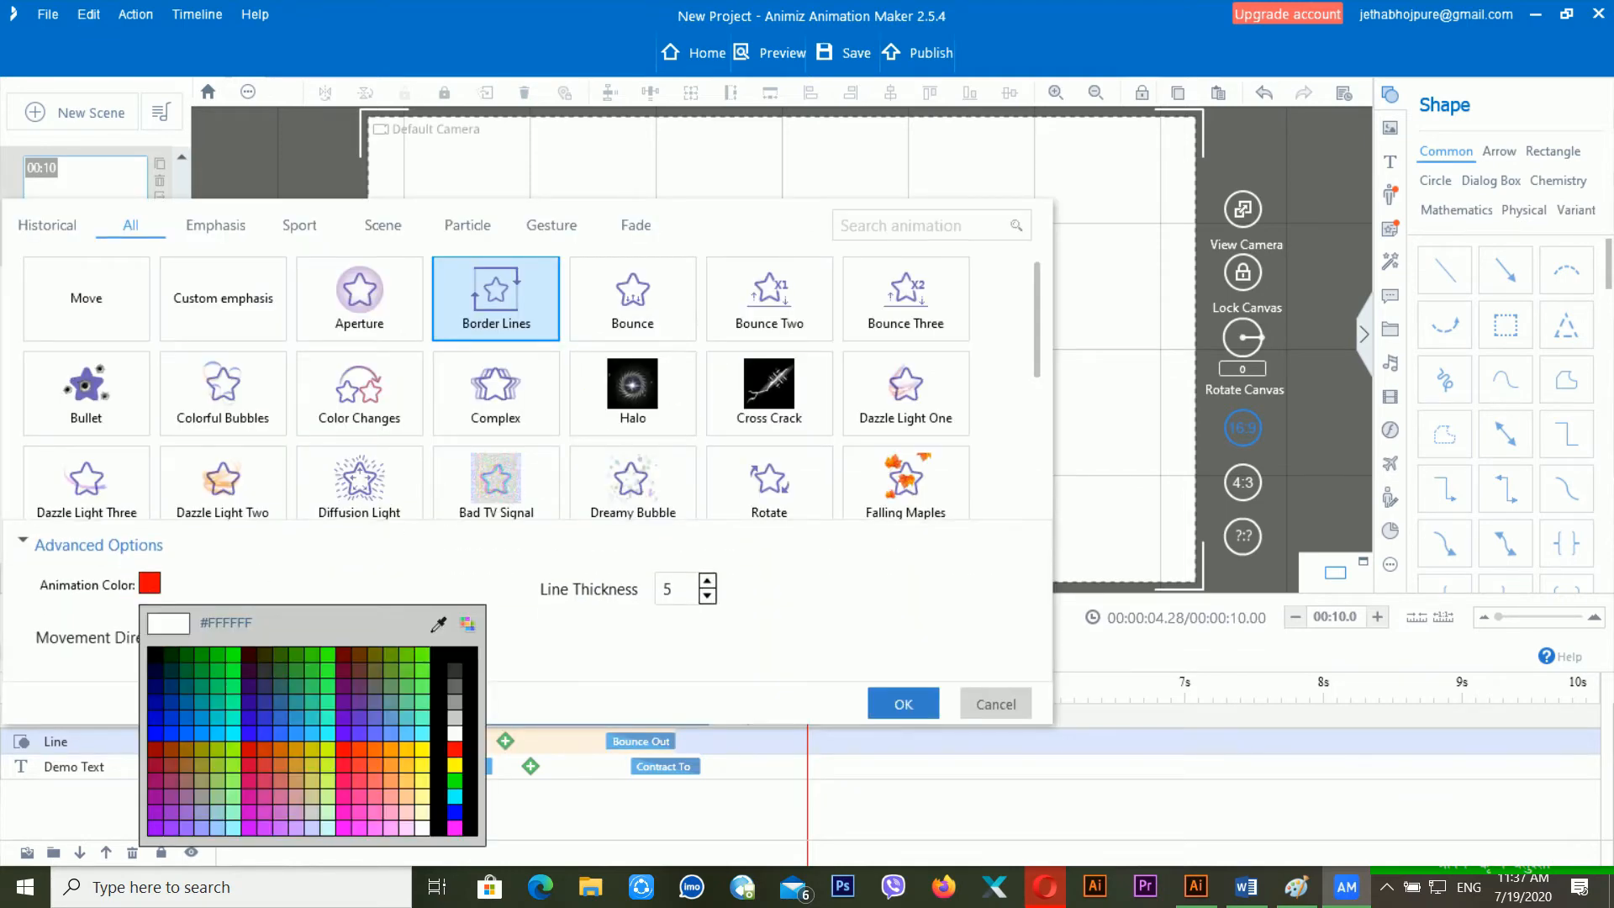
click(155, 700)
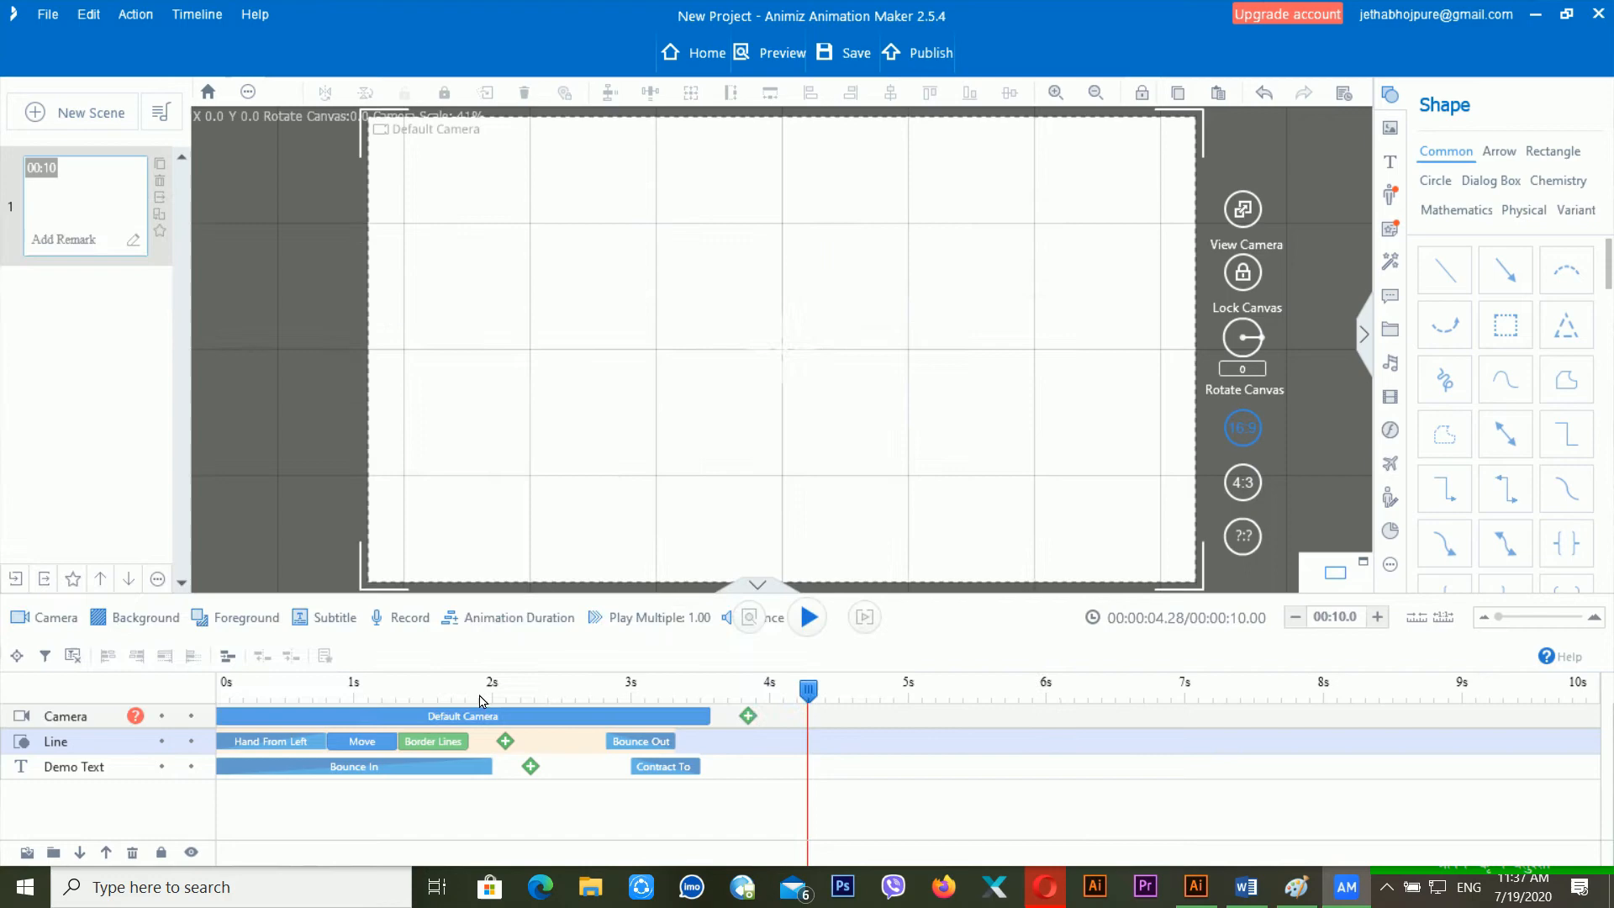
- Play the scene from about 0.7 s to review the recolored Border Lines emphasis
click(307, 691)
key(space)
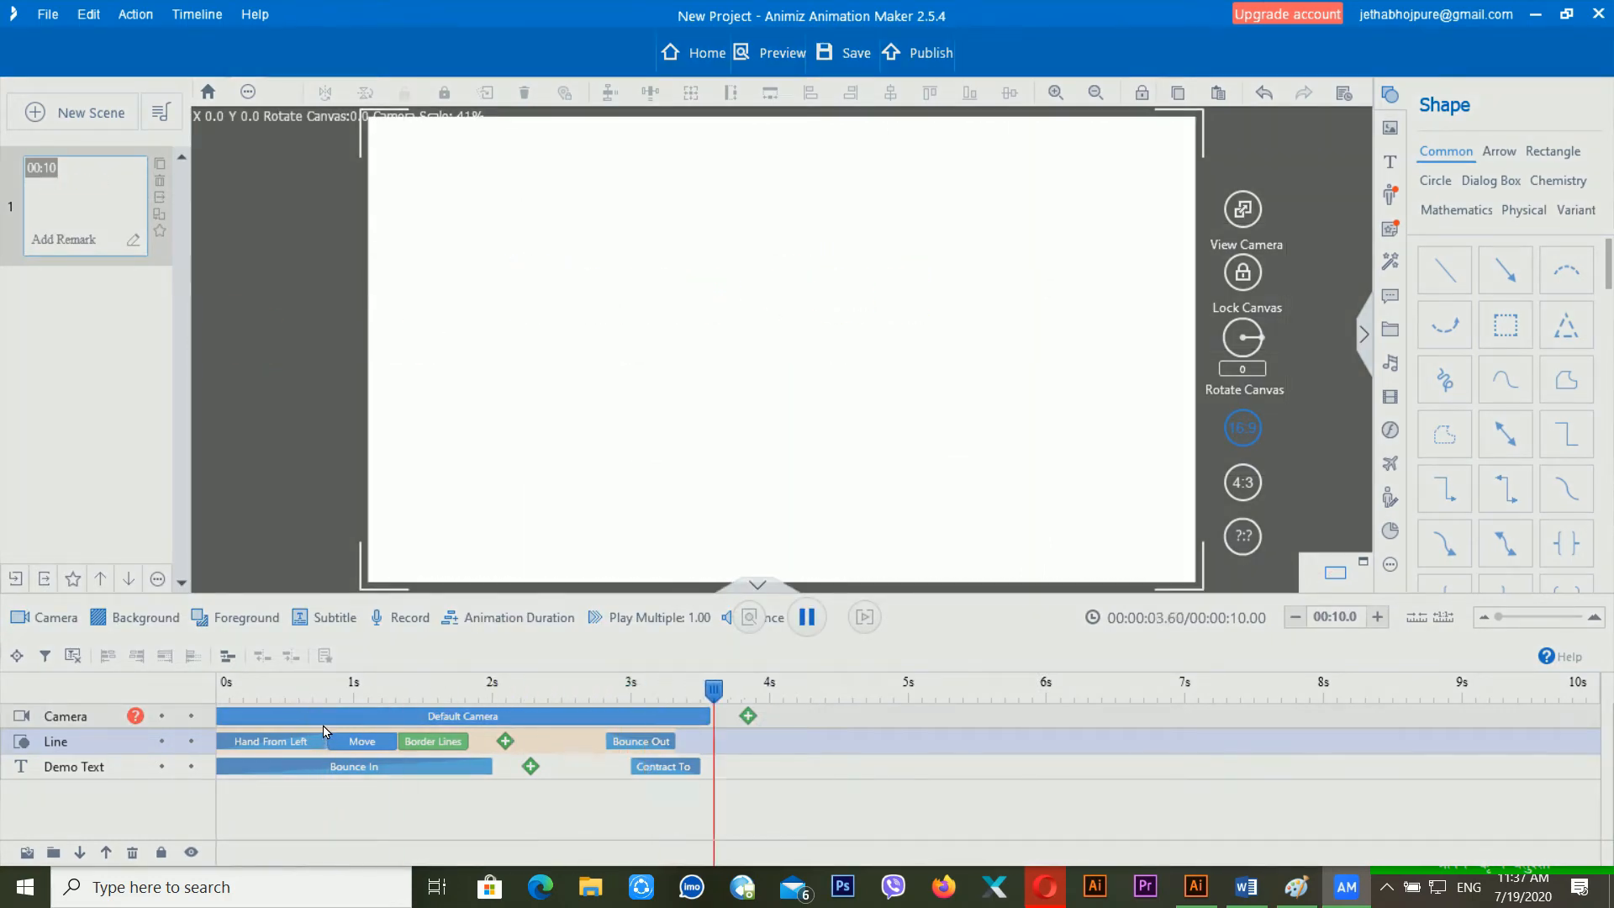
key(space)
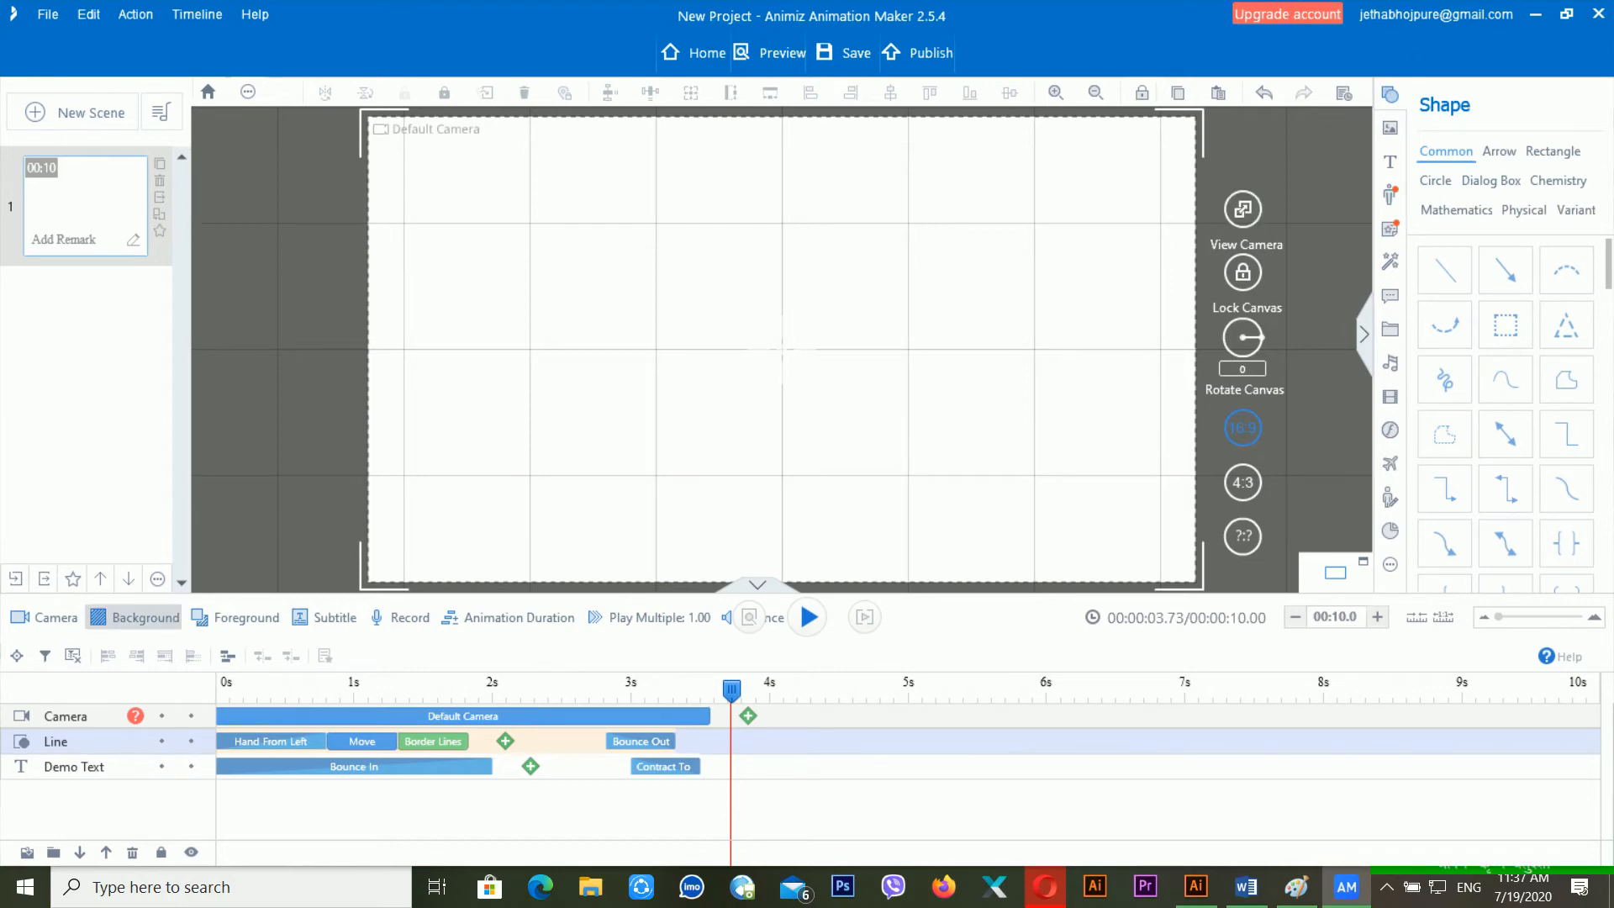
- Insert the WIN_20180601_10_25 photo from the Camera Roll folder in Pictures and shrink it to about 524 × 495 in the canvas's lower-left area
click(223, 686)
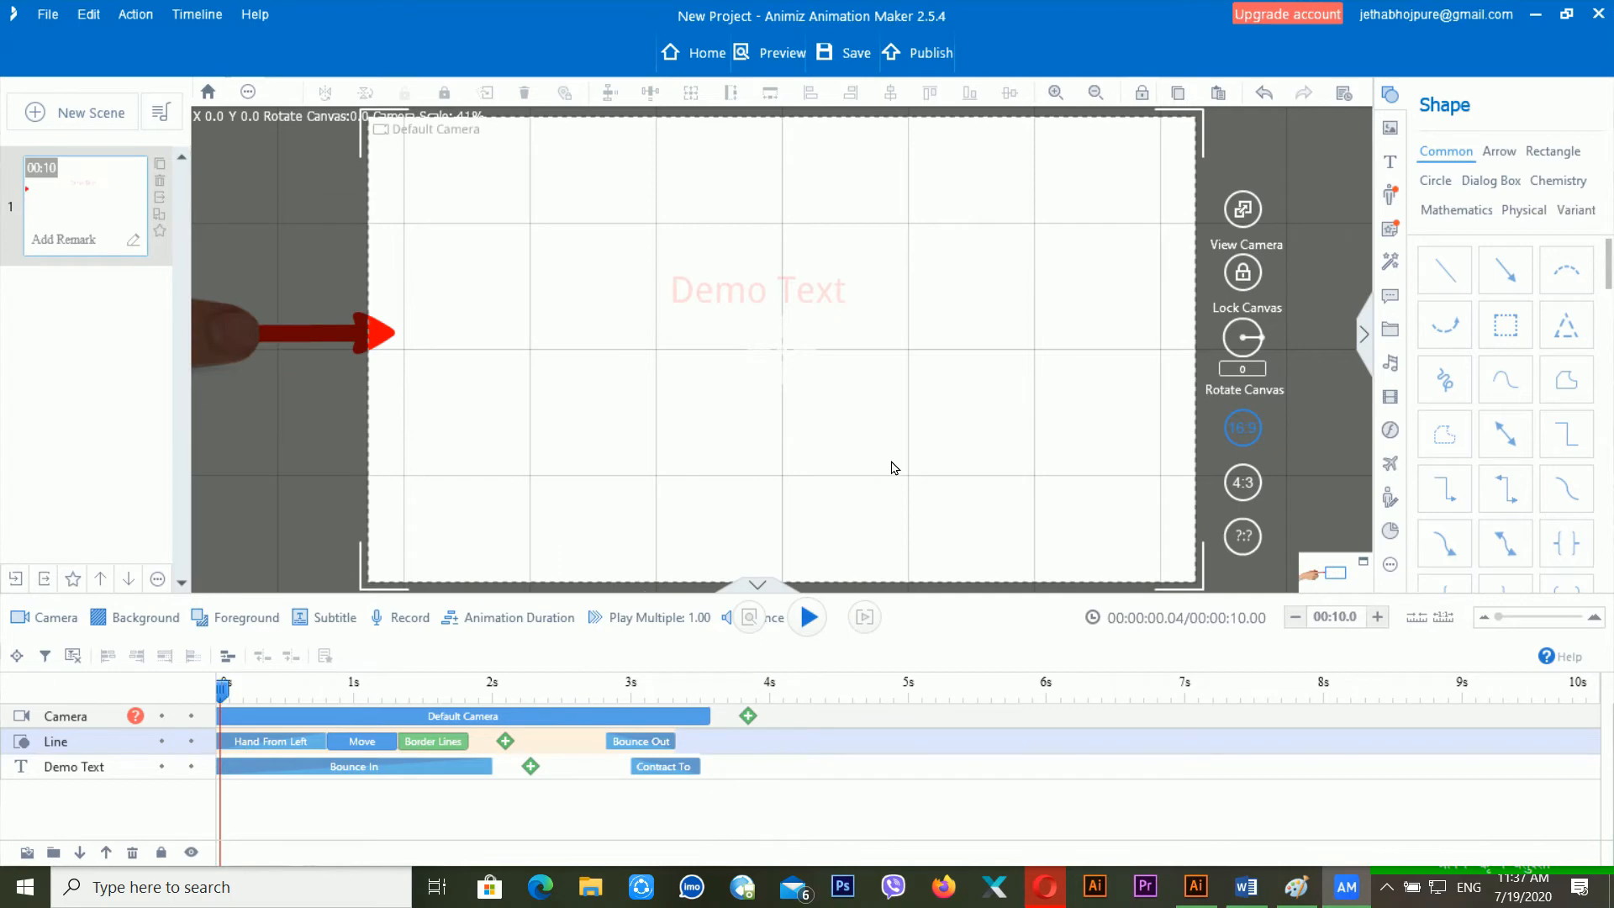
click(1390, 129)
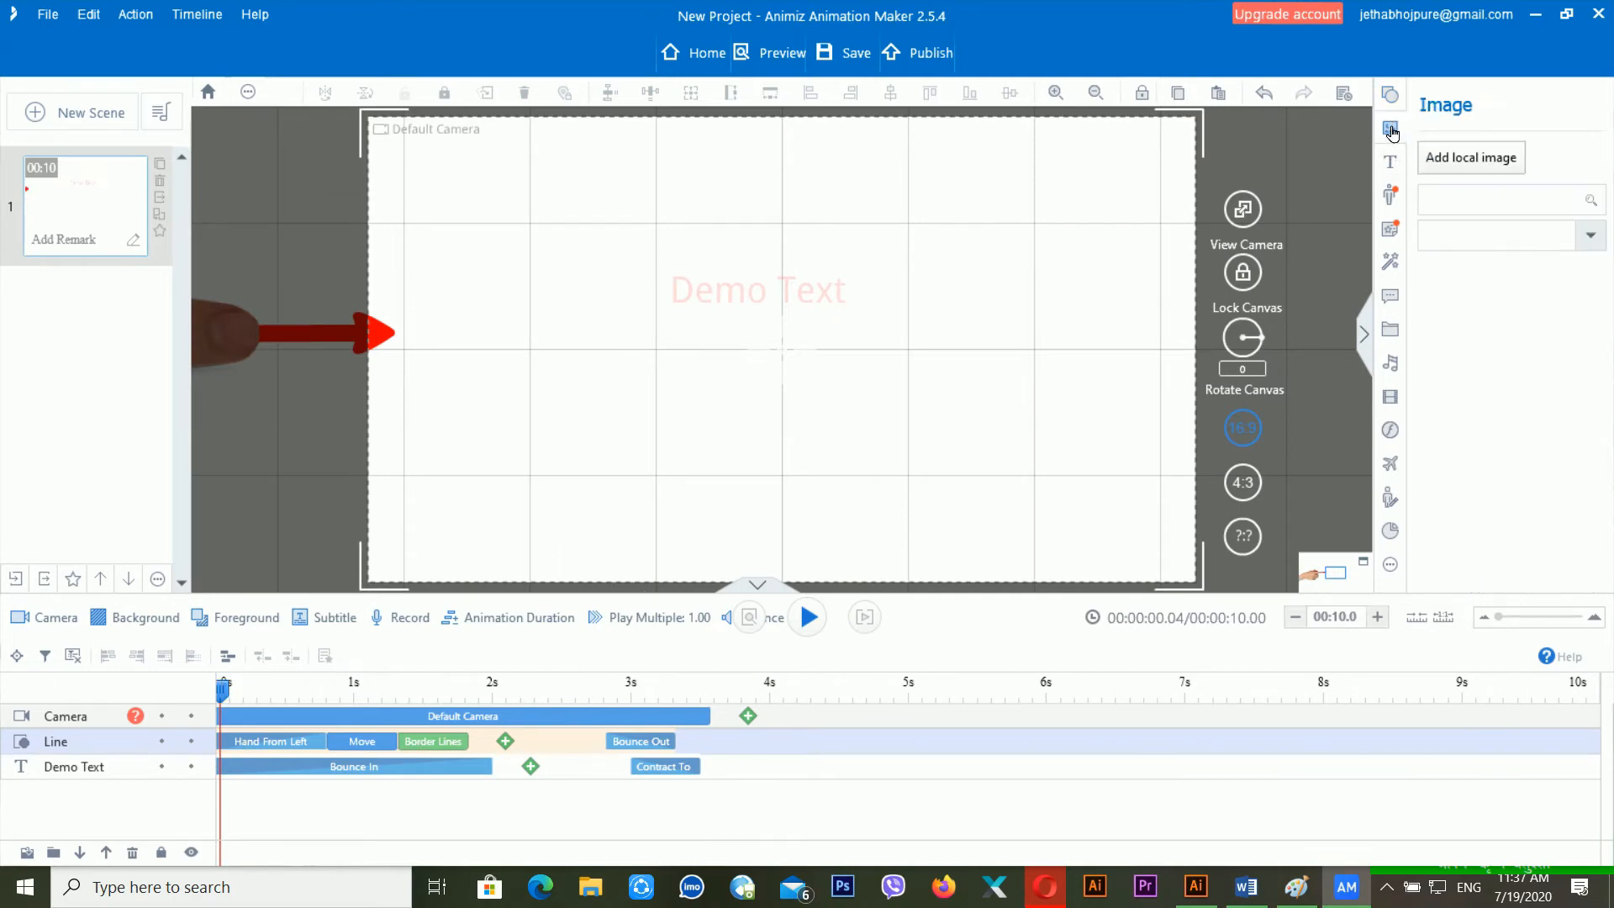
click(1469, 169)
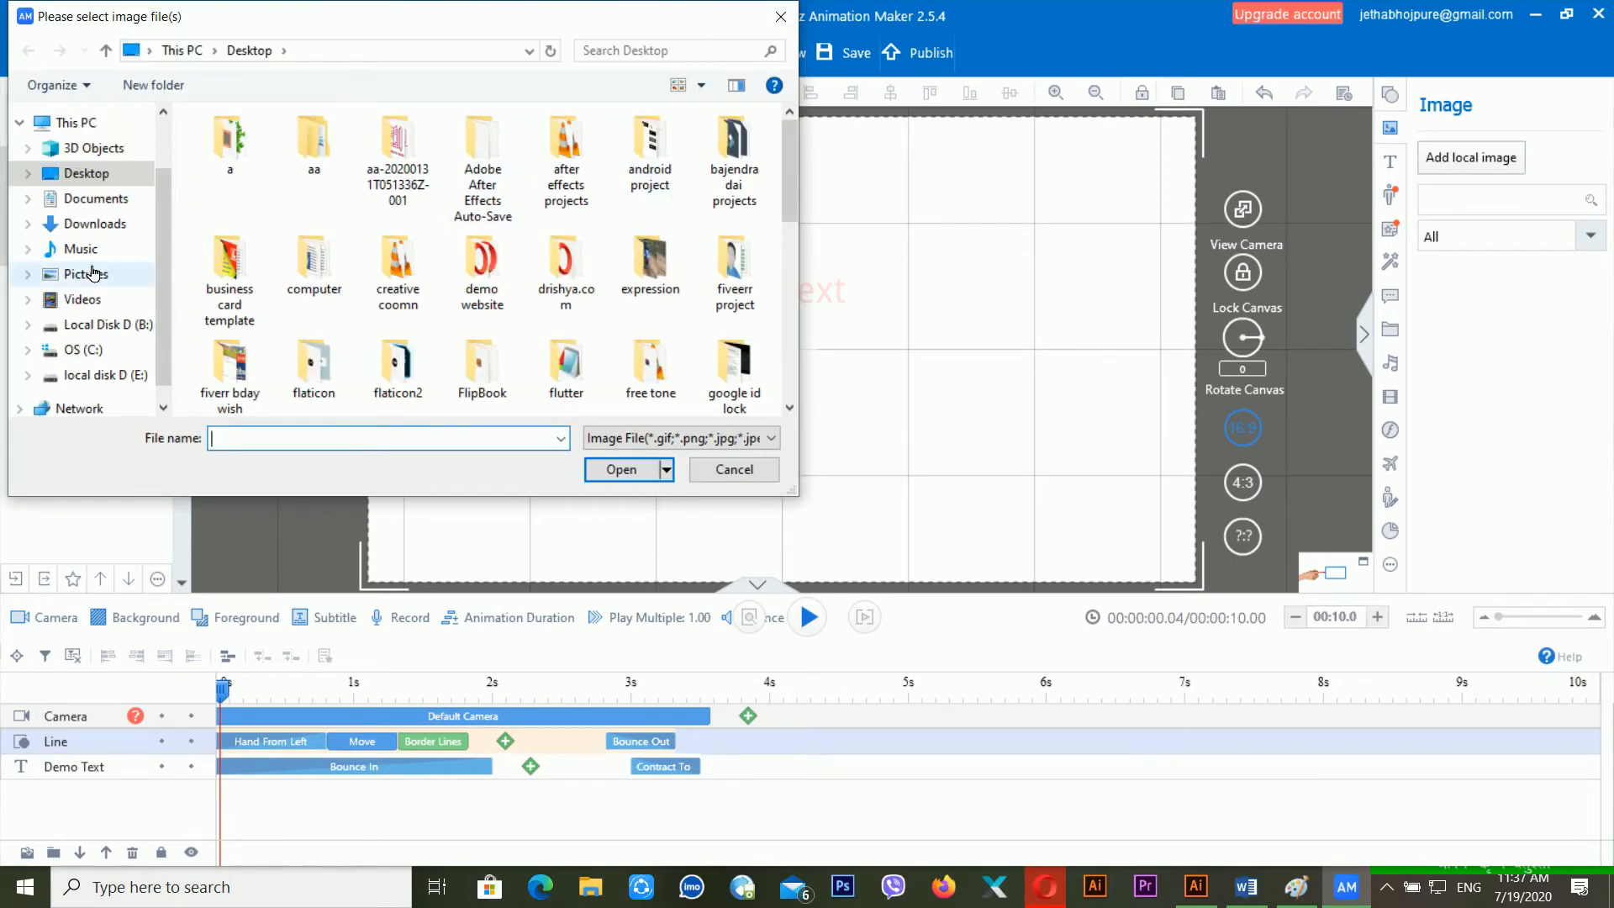
click(123, 273)
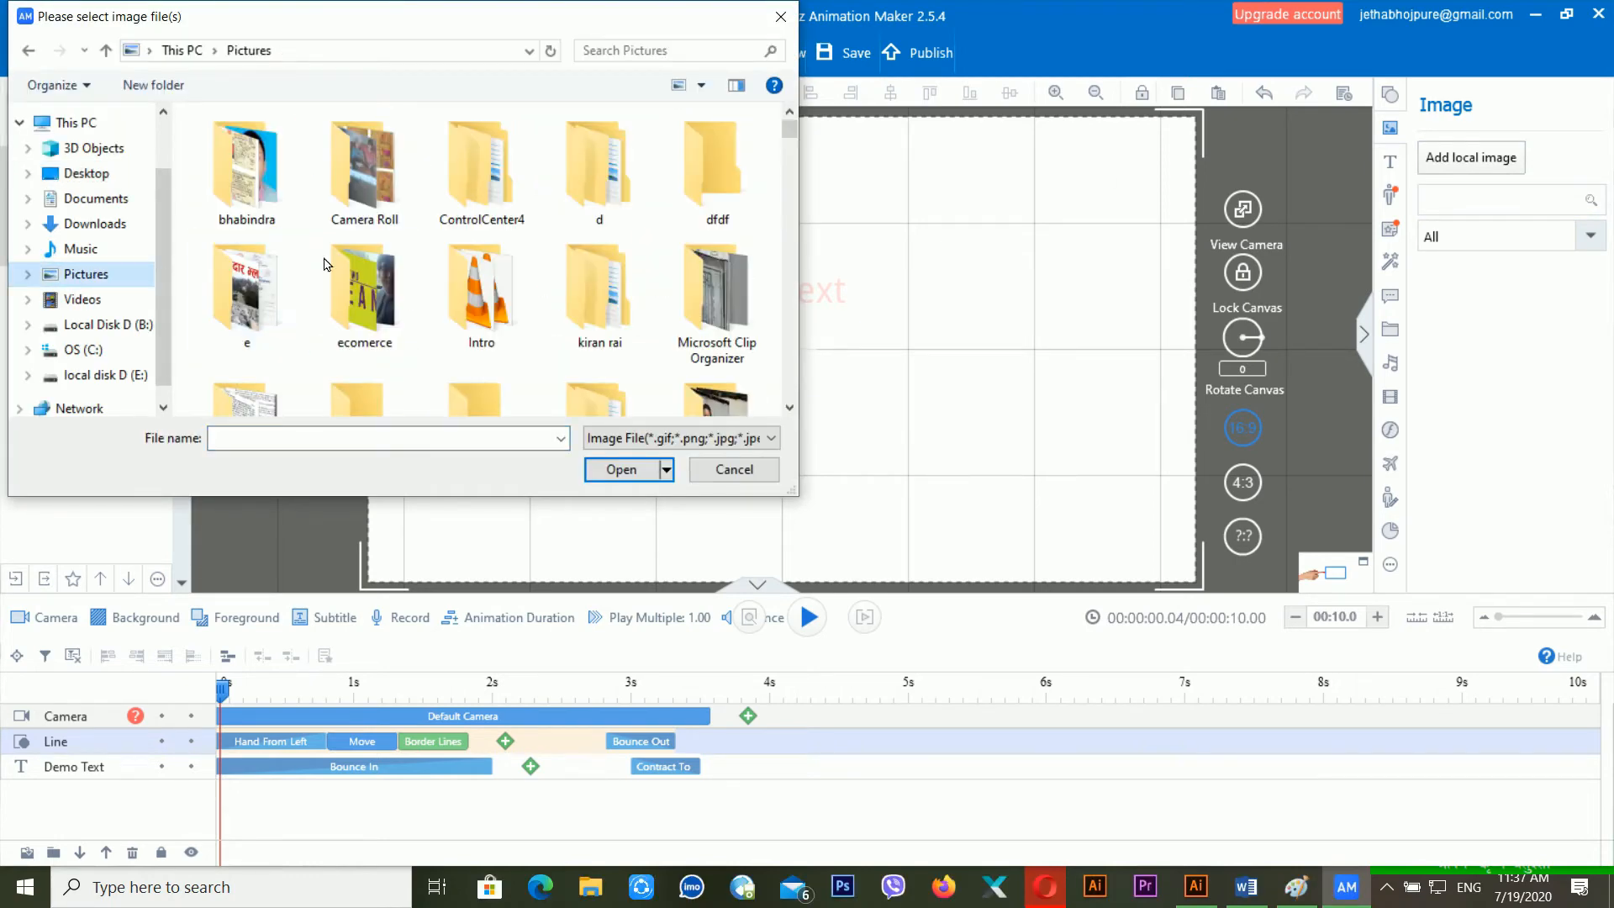
double_click(380, 177)
click(716, 311)
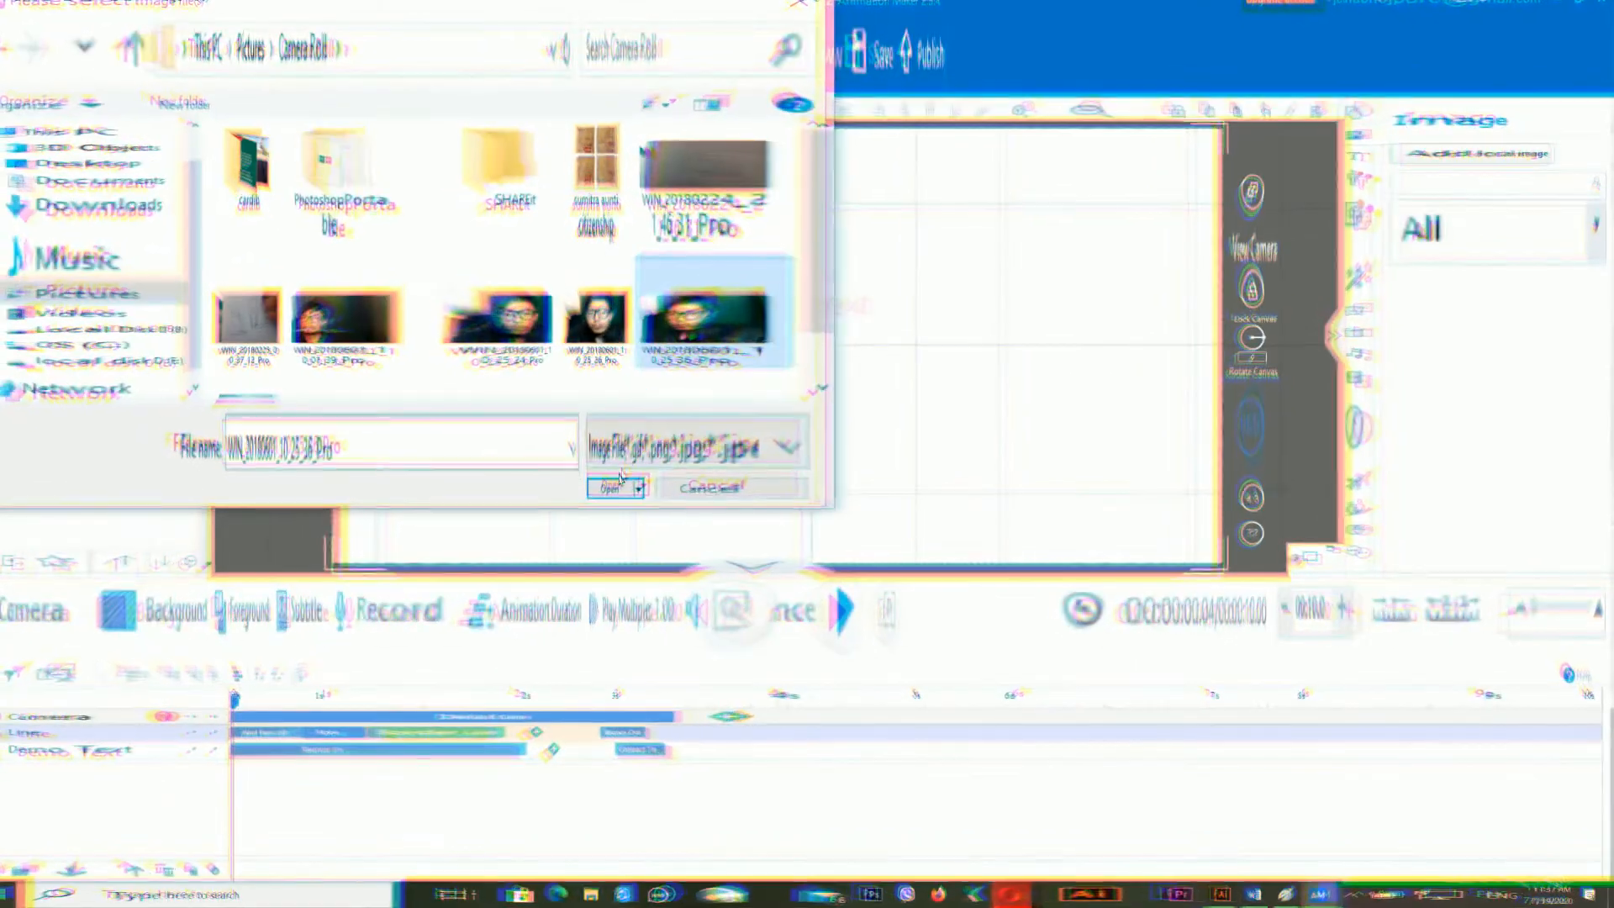
click(623, 480)
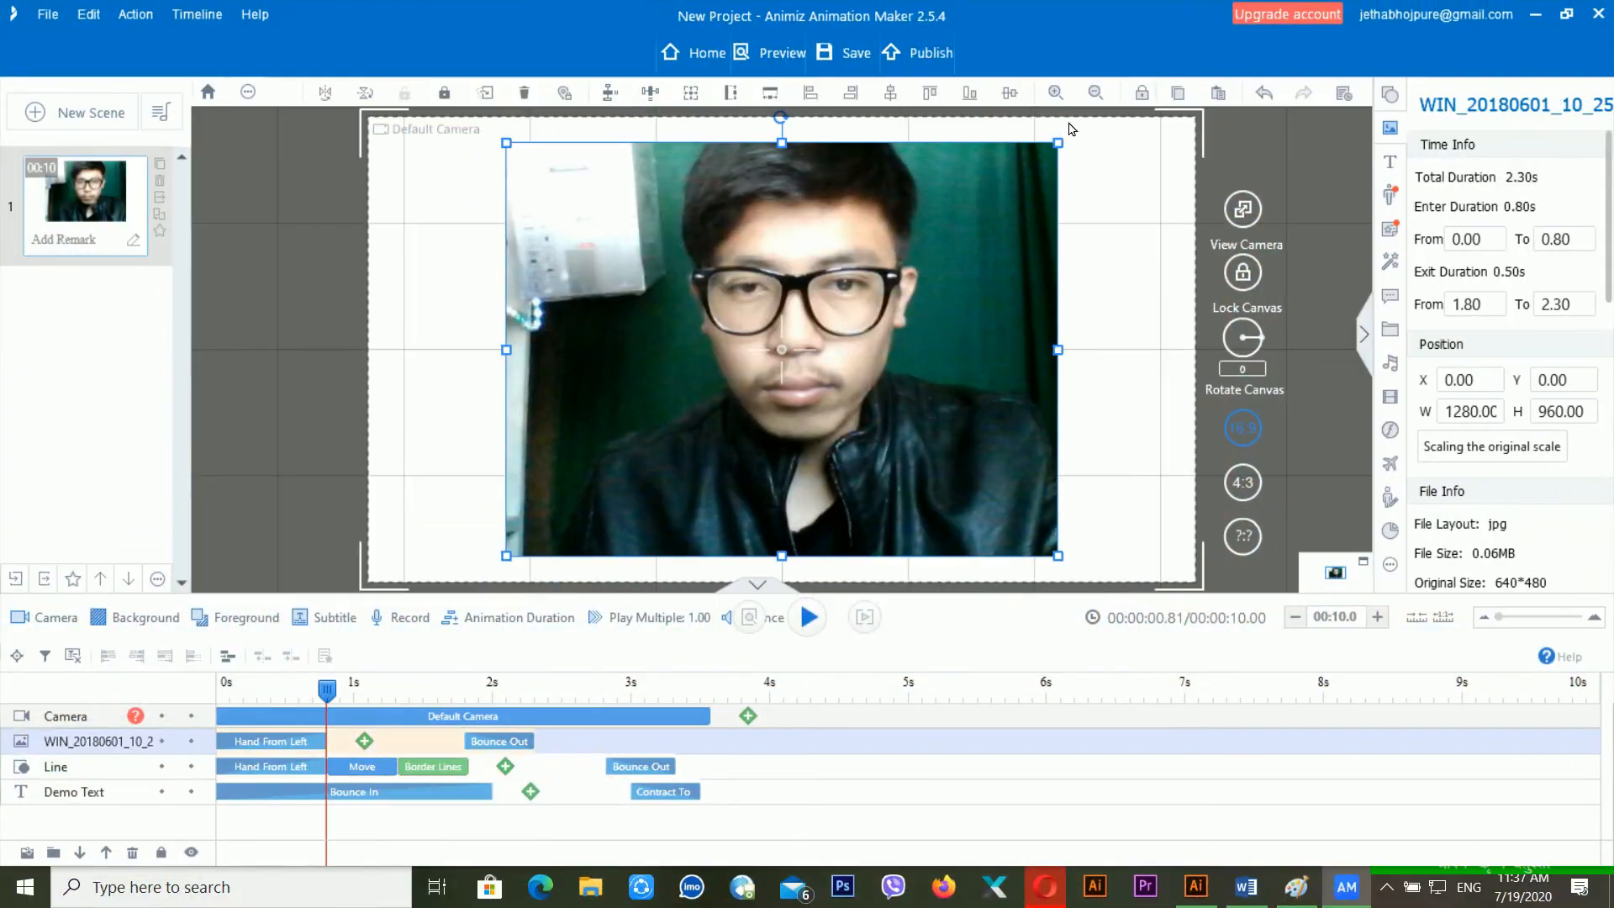
drag(1056, 150, 717, 353)
drag(664, 408, 546, 420)
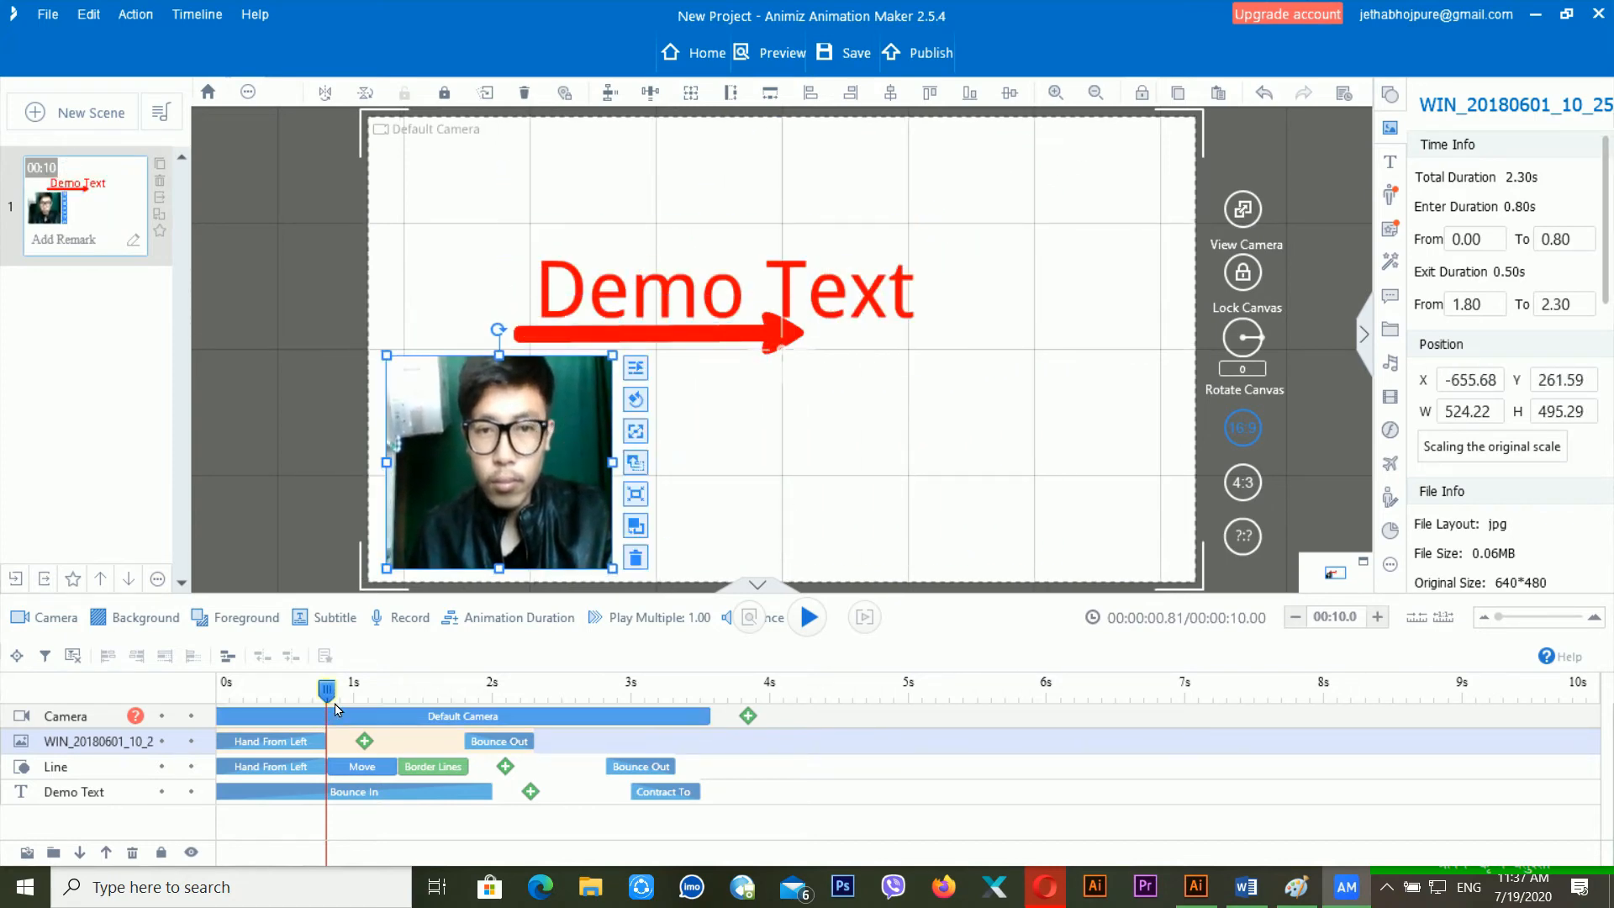
- Play the scene from about 0.14 s to review the photo's entrance and exit
drag(327, 689, 234, 690)
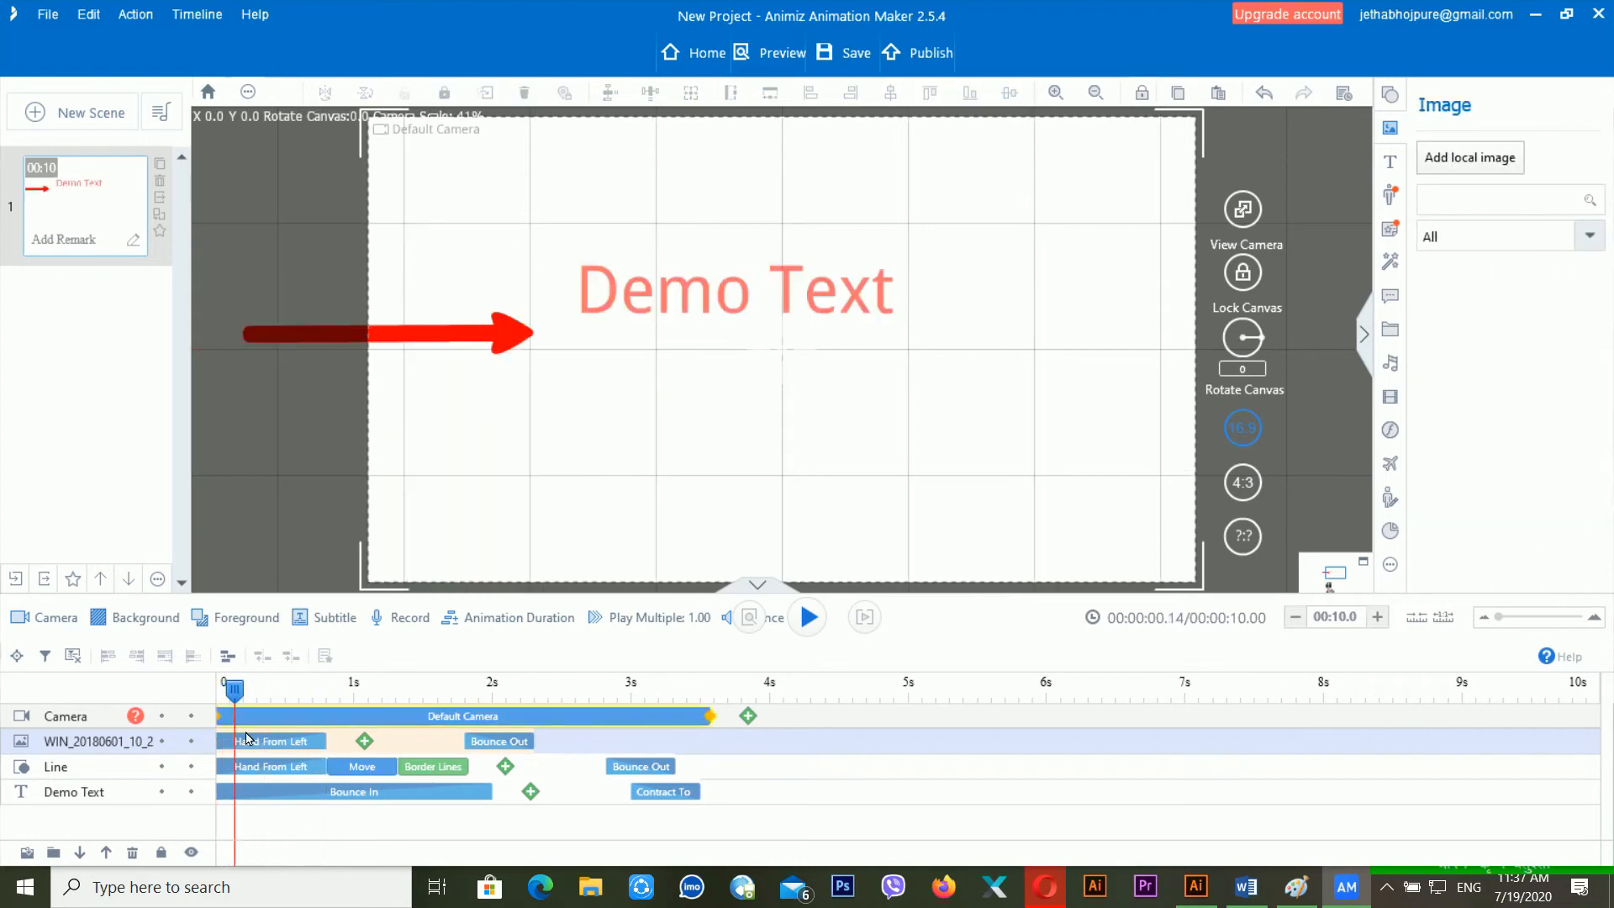
click(256, 744)
key(space)
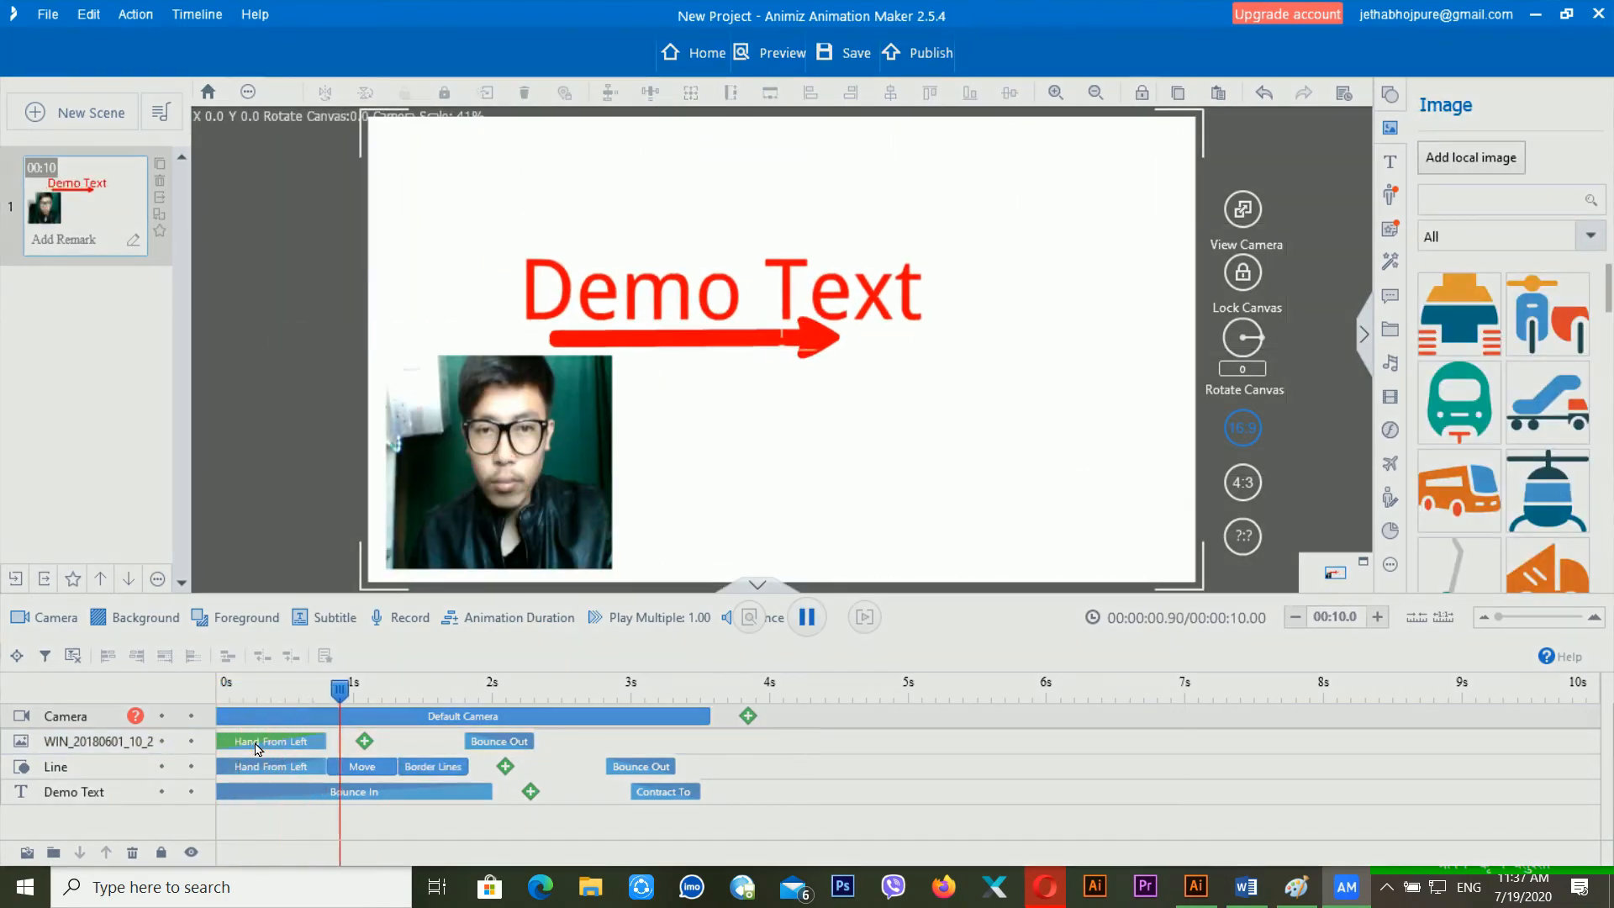
key(space)
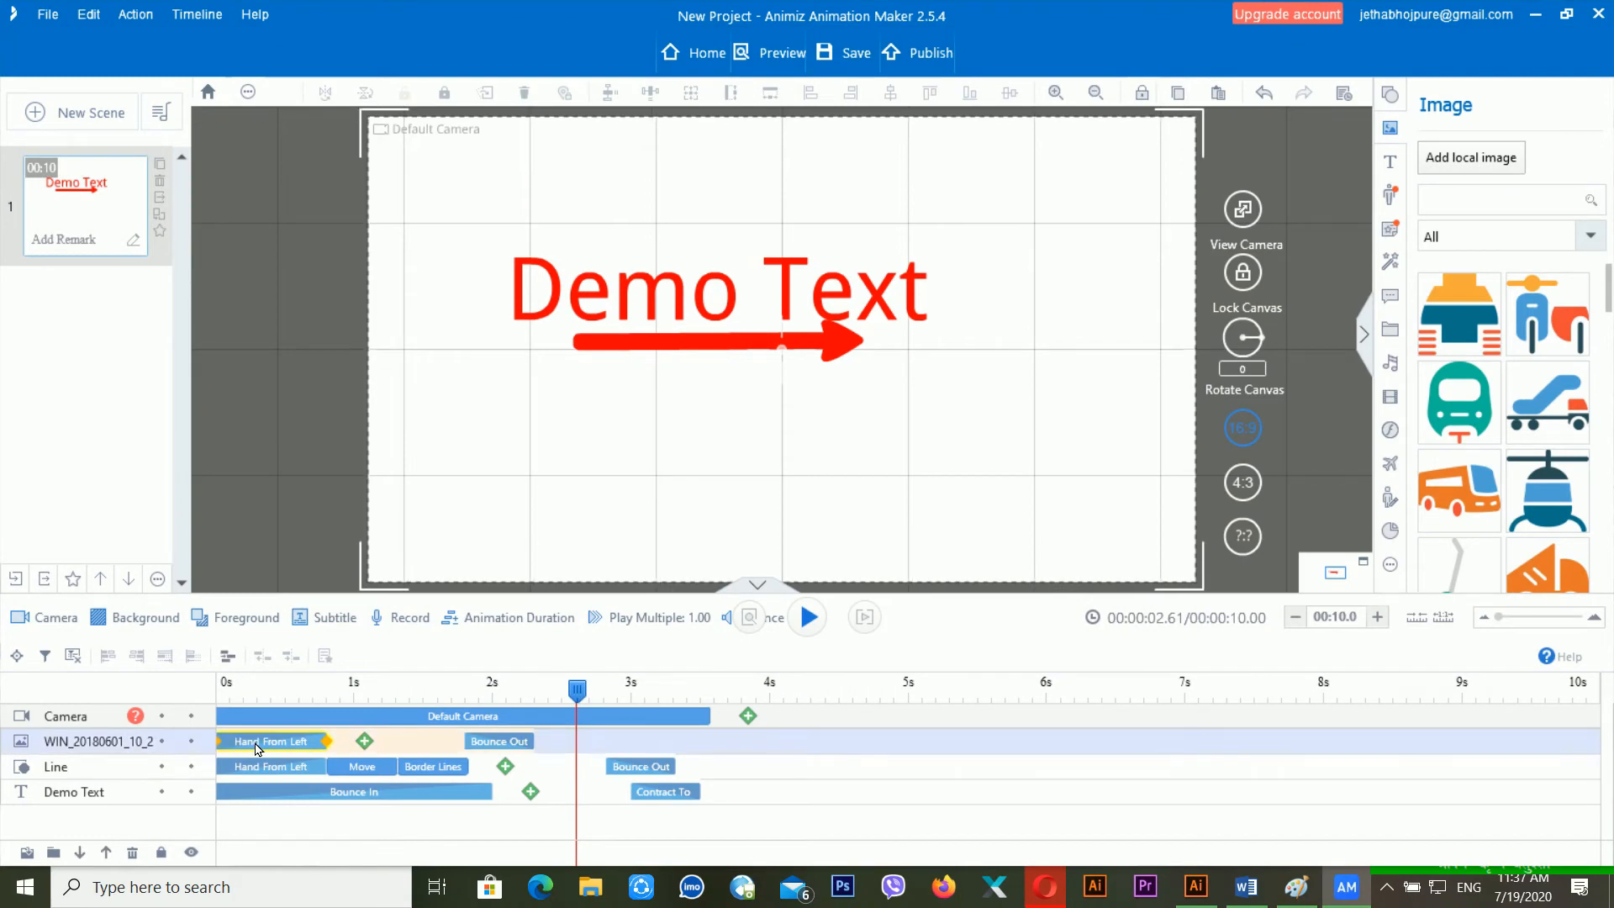
- Replace the photo's Hand From Left entrance with Hand-drawn, using 50% hand painted details
right_click(257, 749)
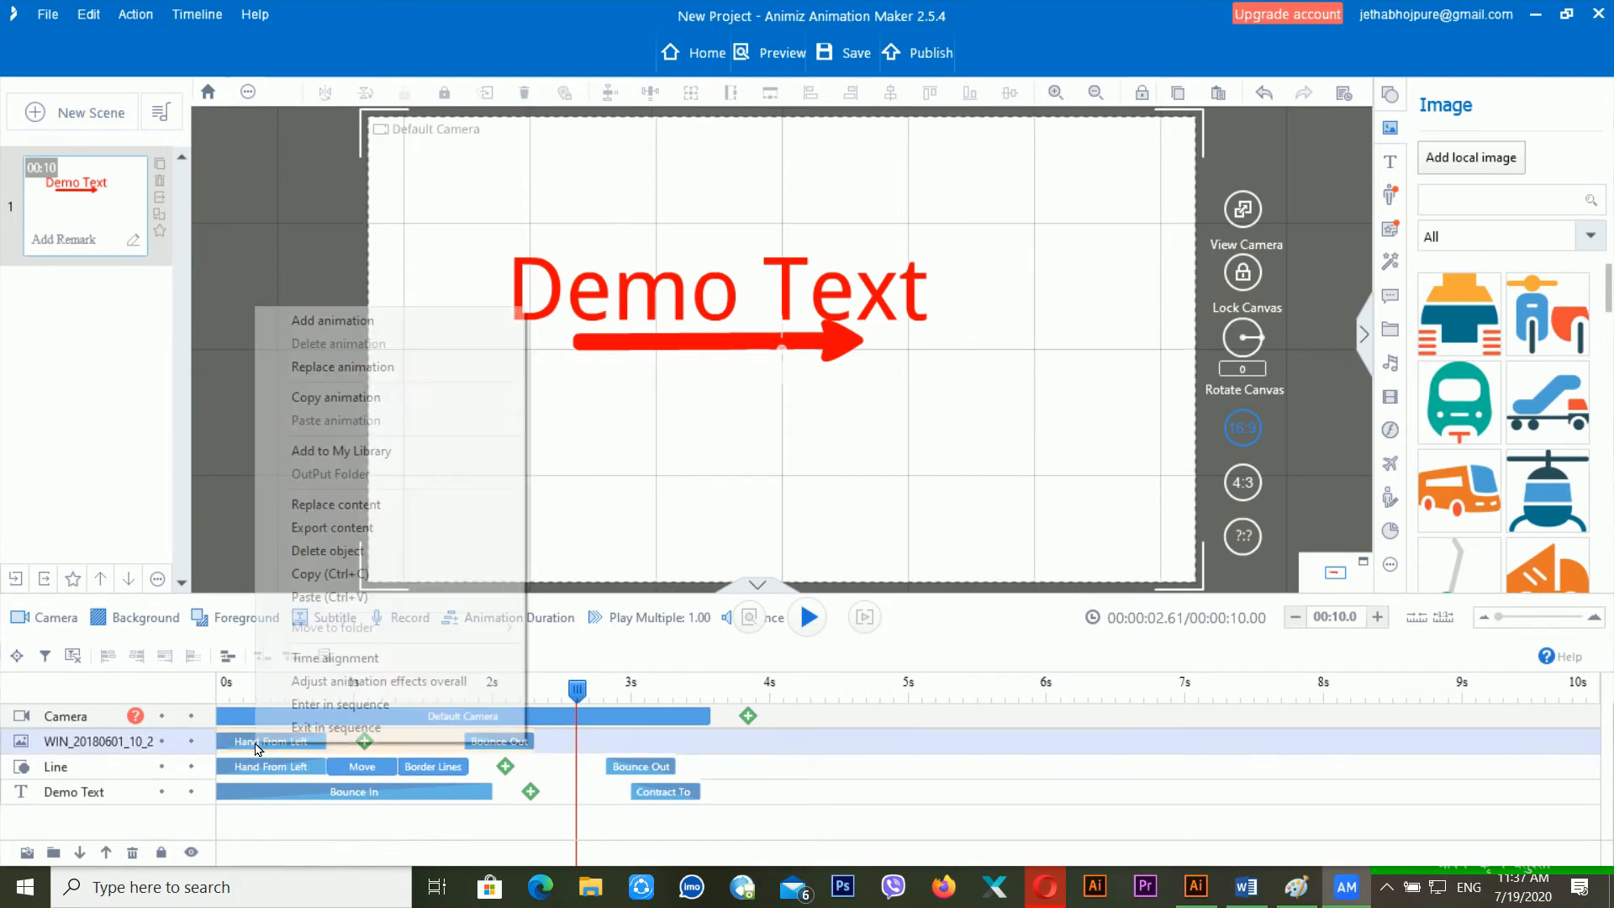
click(425, 371)
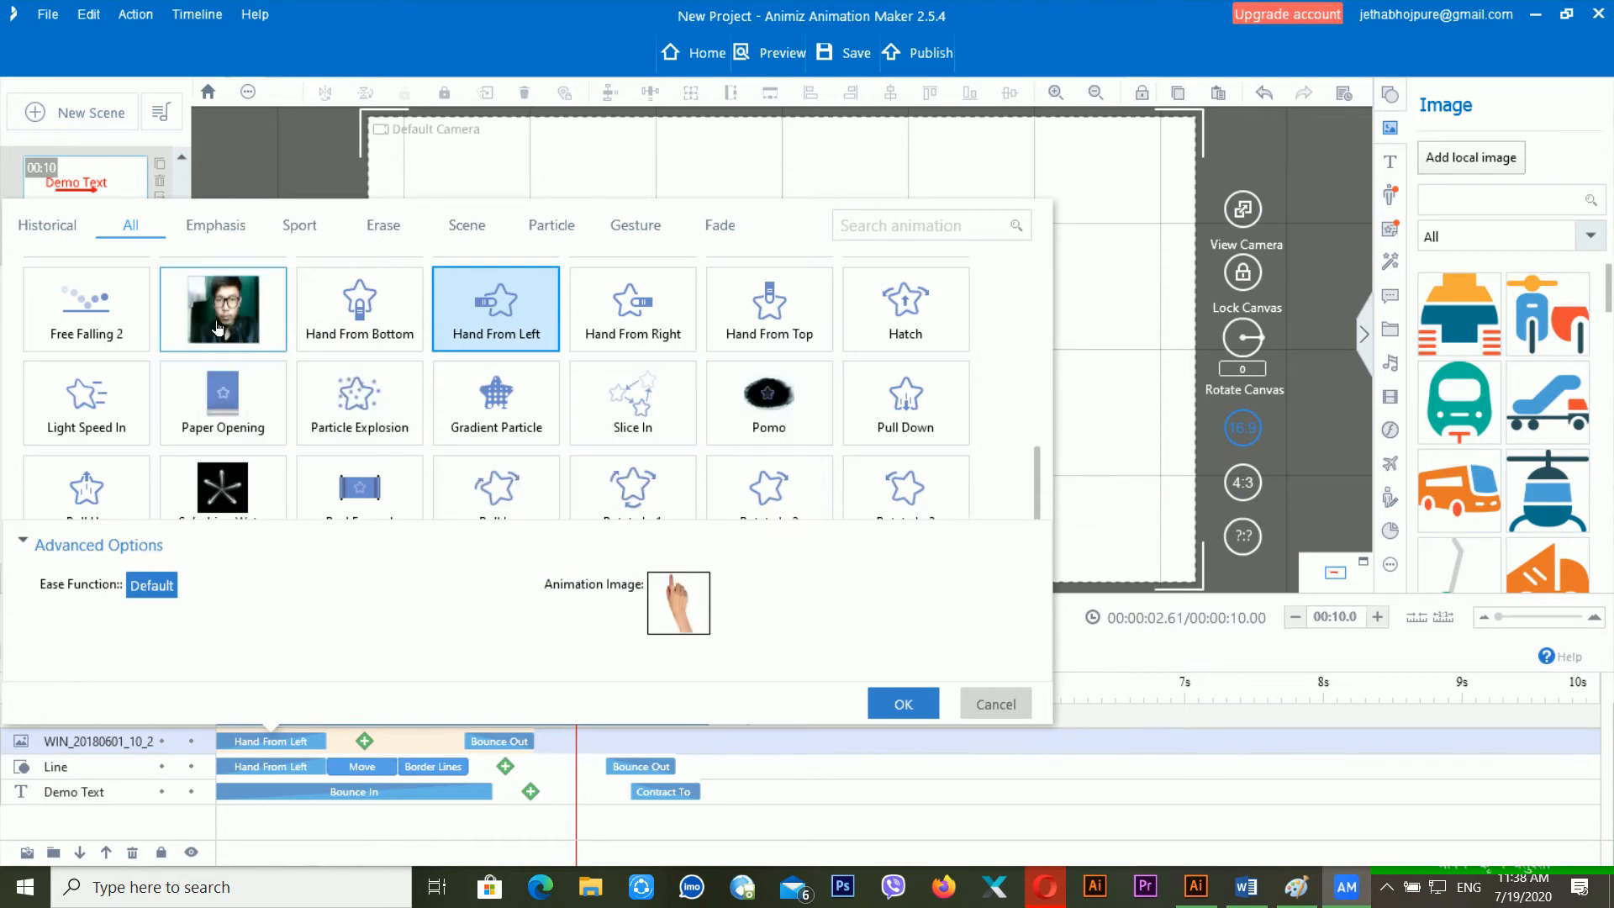
scroll(243, 336, up, 6)
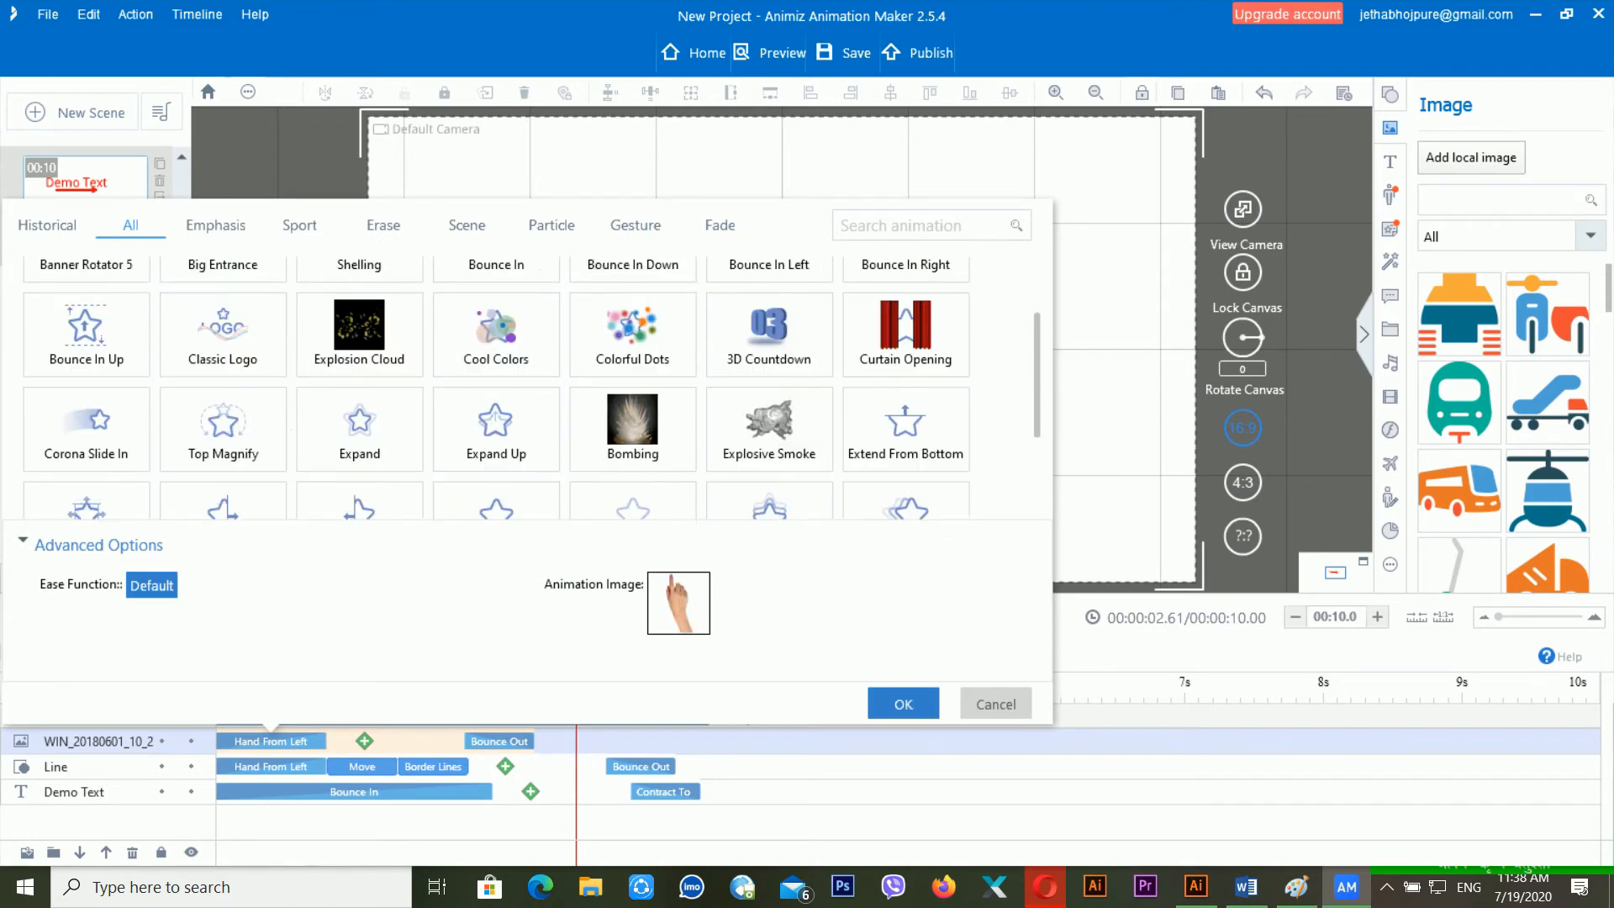
click(223, 299)
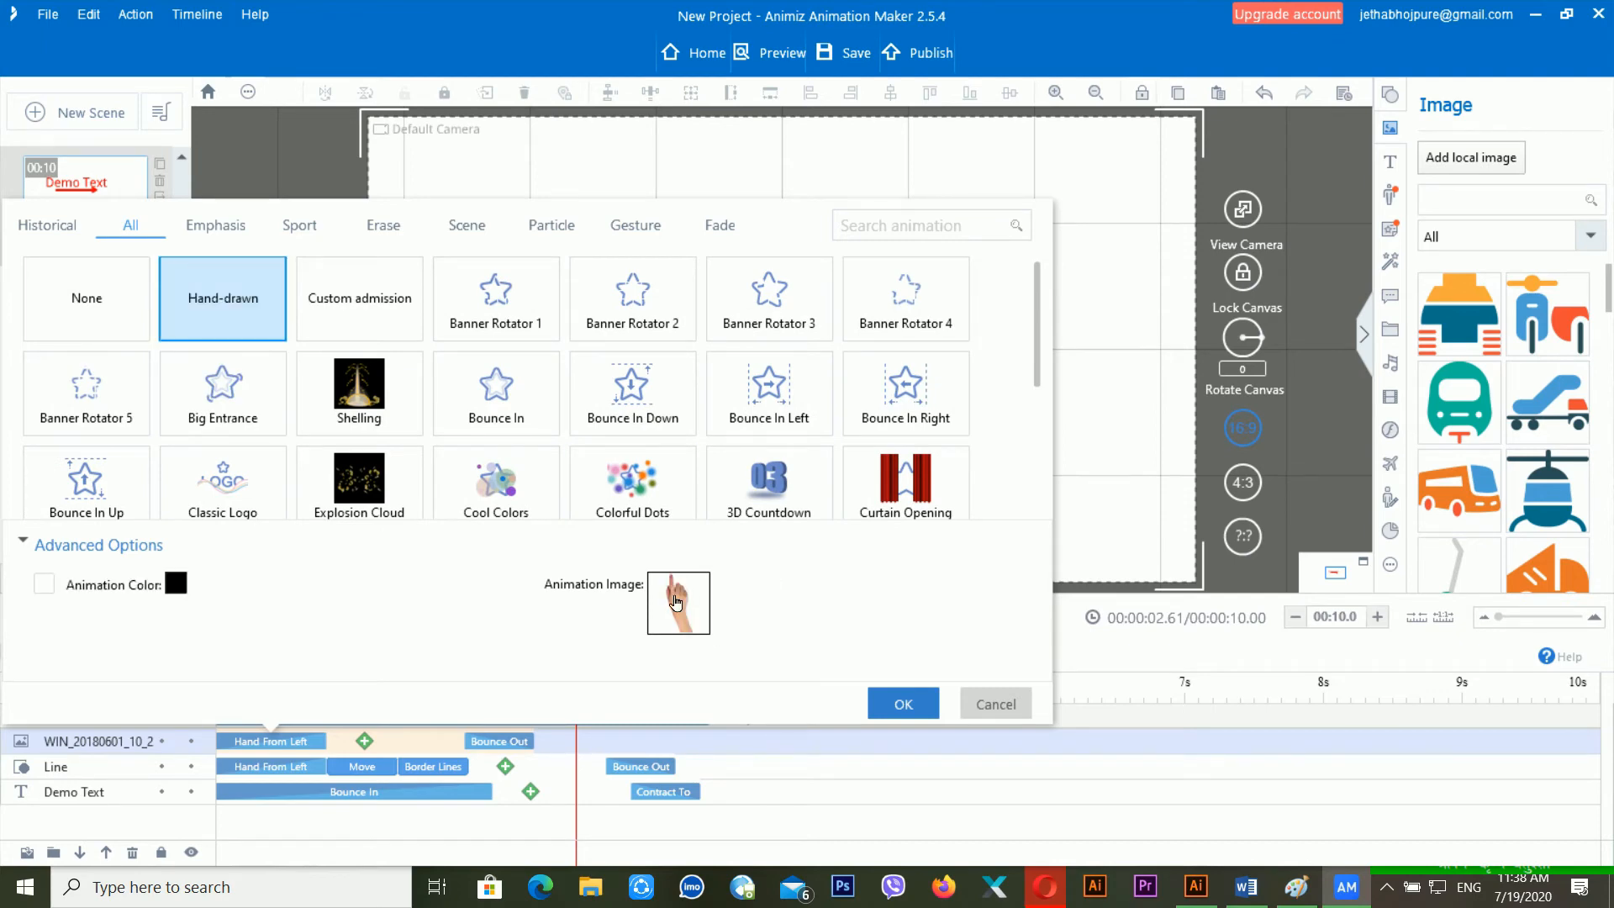
click(905, 703)
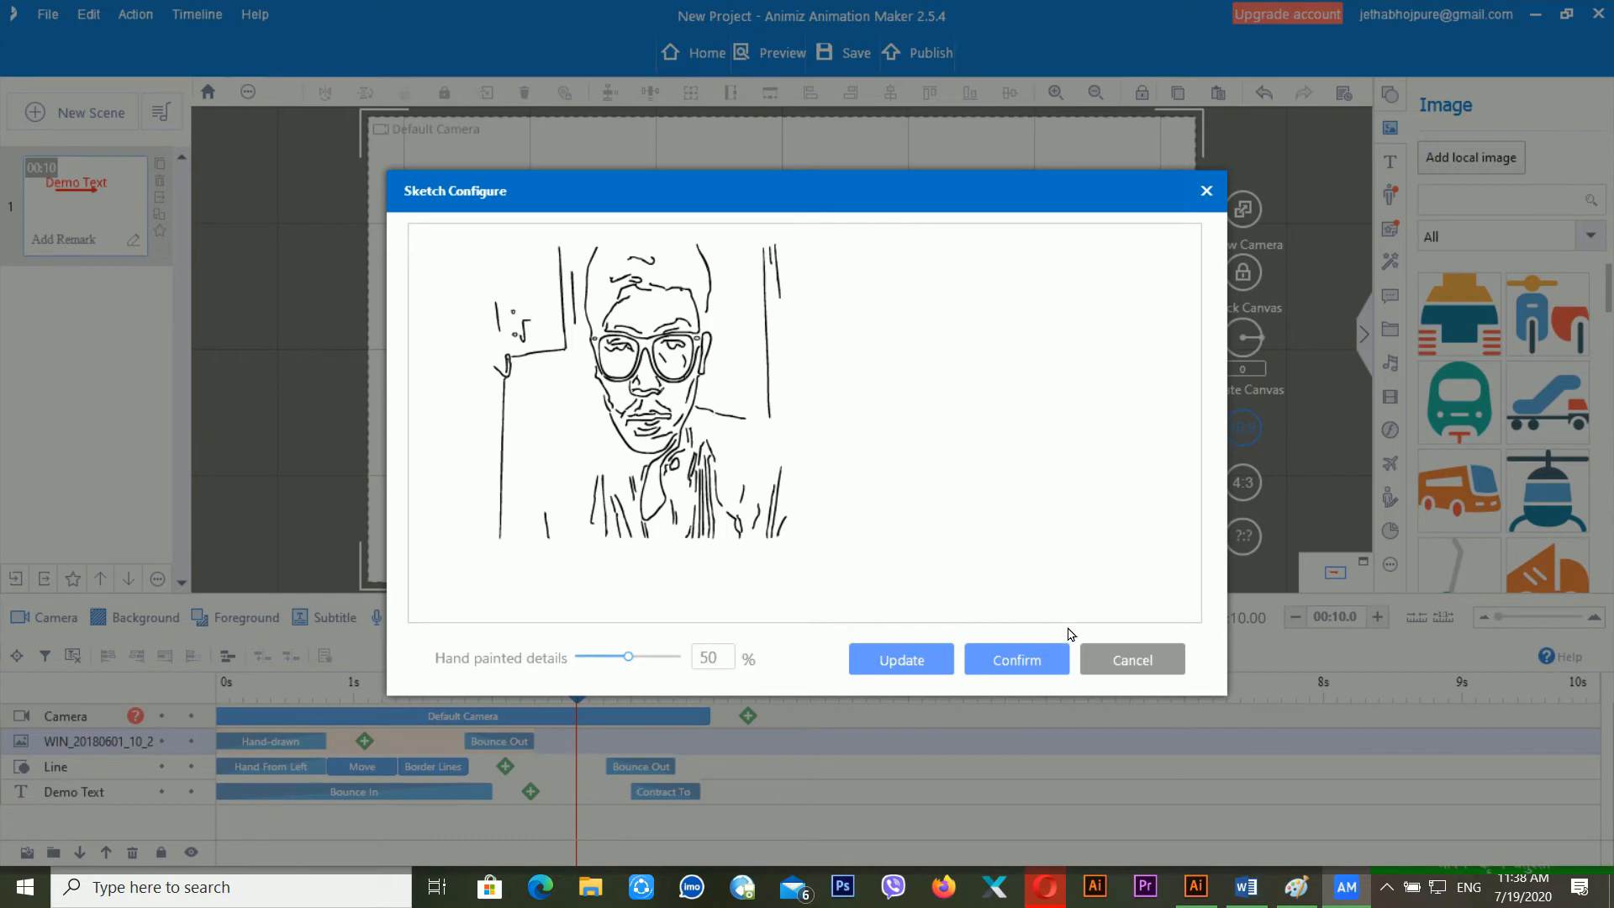
click(1024, 664)
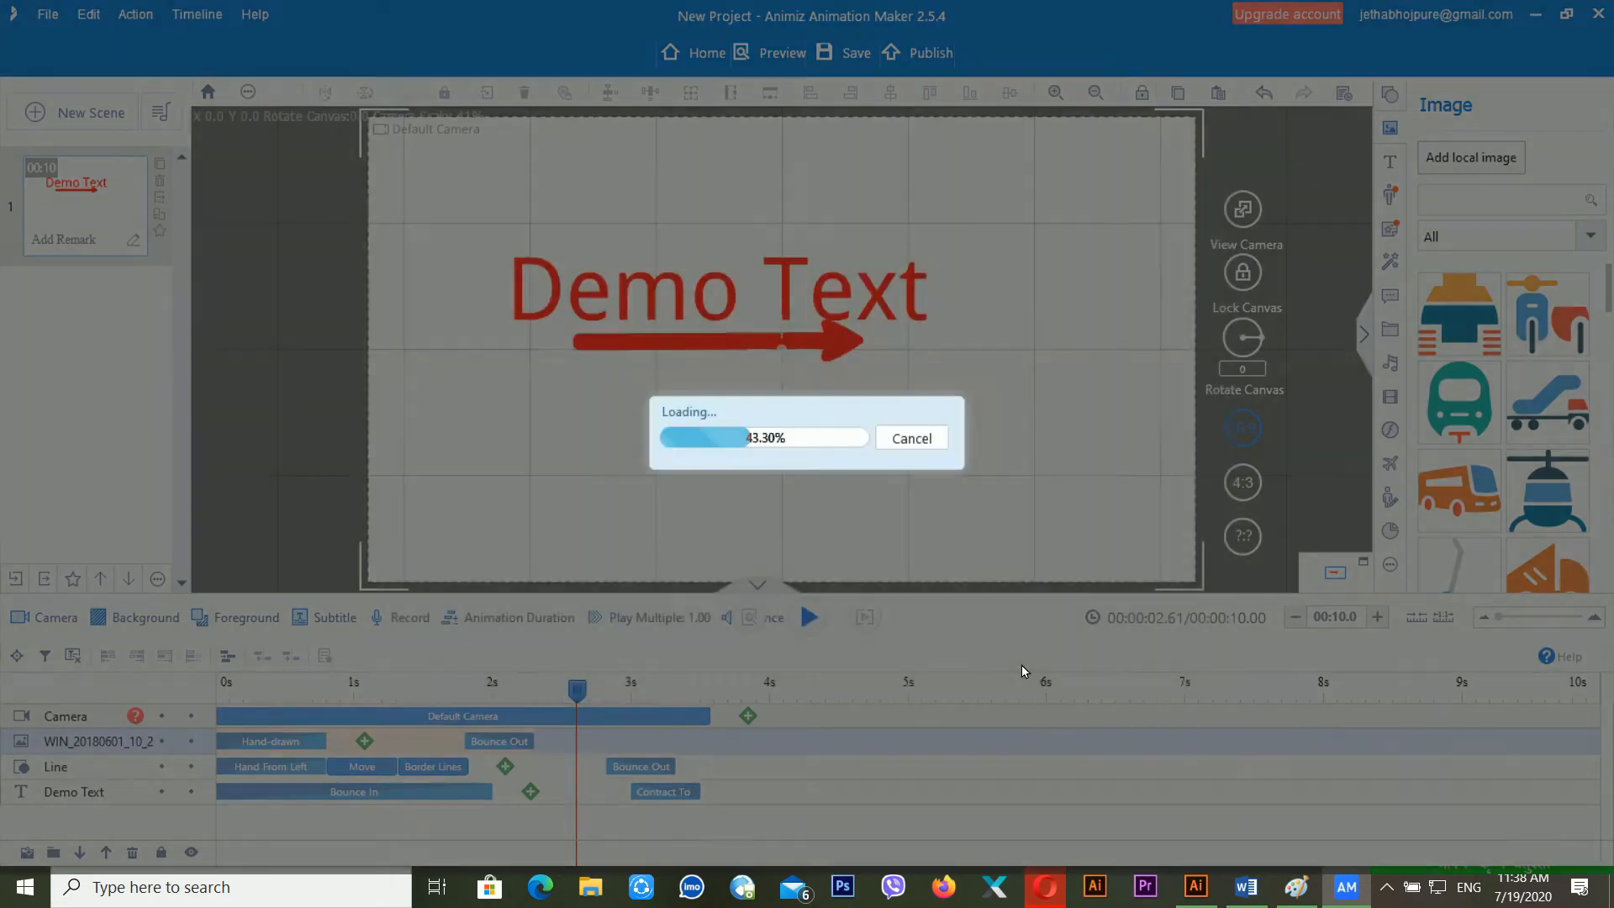
- Play the scene from near its start and extend the photo's Hand-drawn entrance to about 3.5 s
click(247, 693)
key(space)
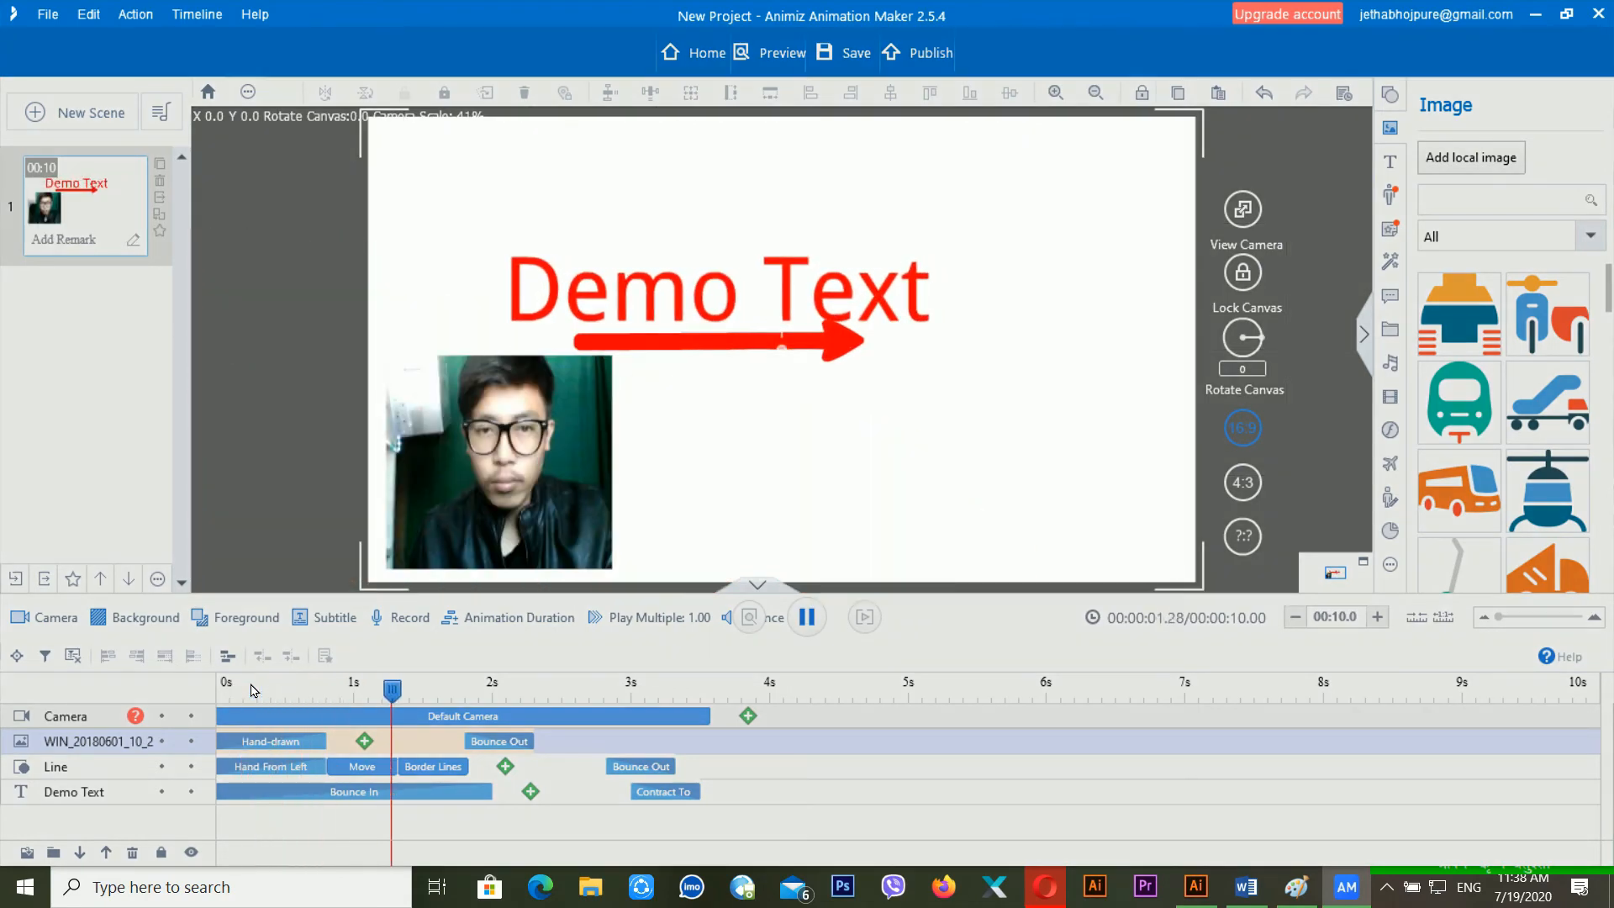
click(323, 747)
mouse_move(336, 748)
mouse_down()
mouse_move(690, 750)
mouse_move(699, 772)
mouse_move(733, 748)
mouse_move(704, 748)
mouse_up()
- Play the scene to review the lengthened Hand-drawn entrance and check the frame at about 0.69 s
key(space)
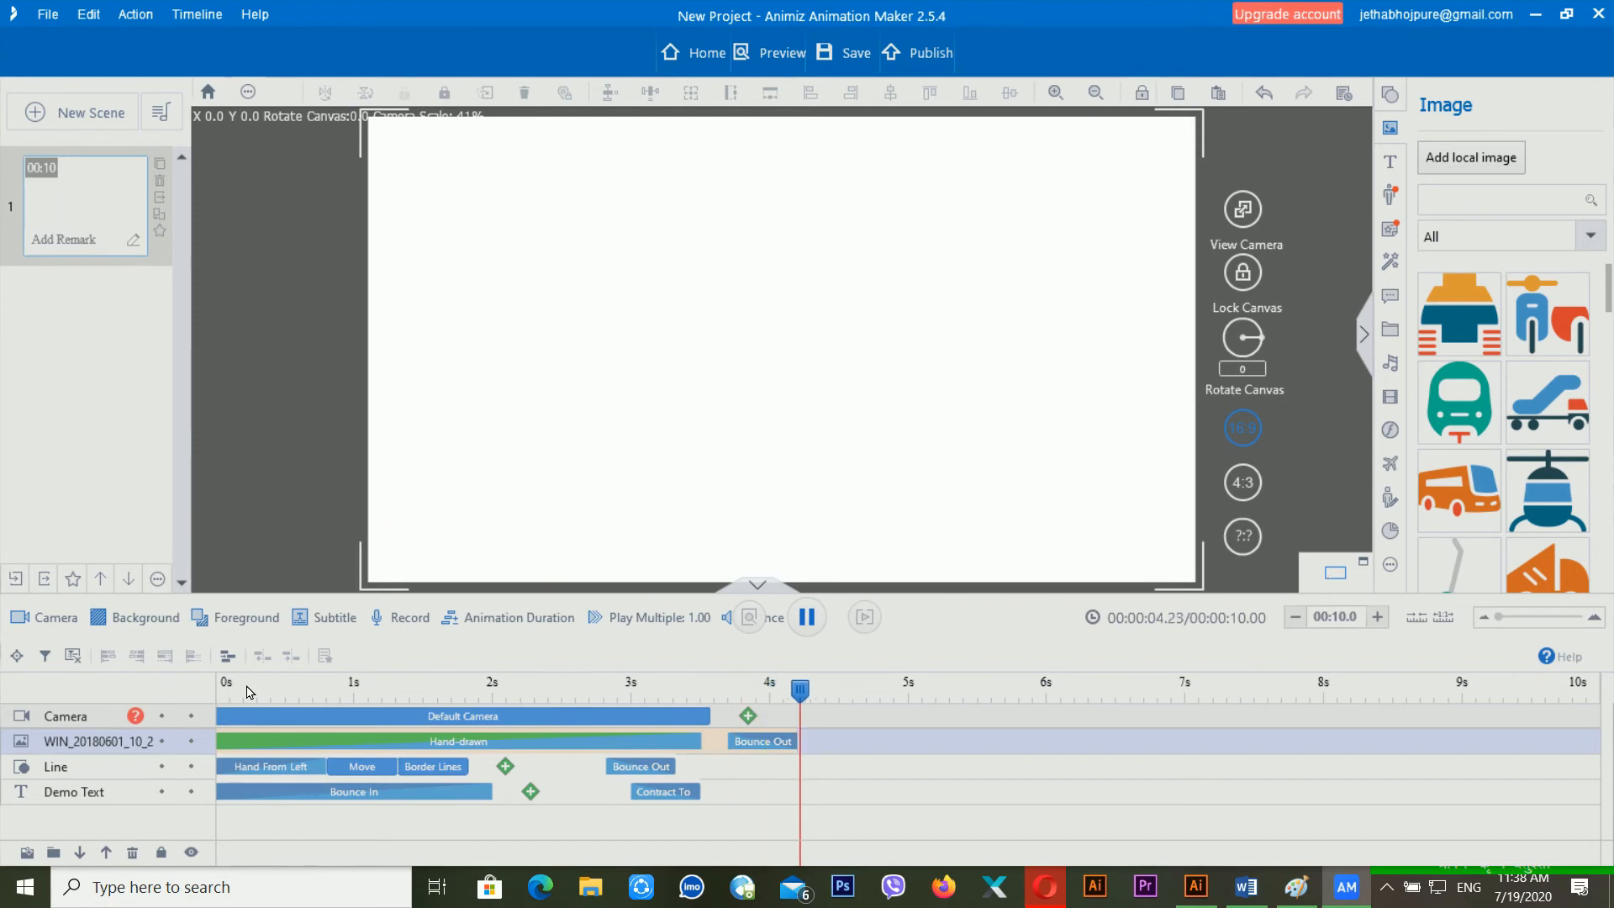
key(space)
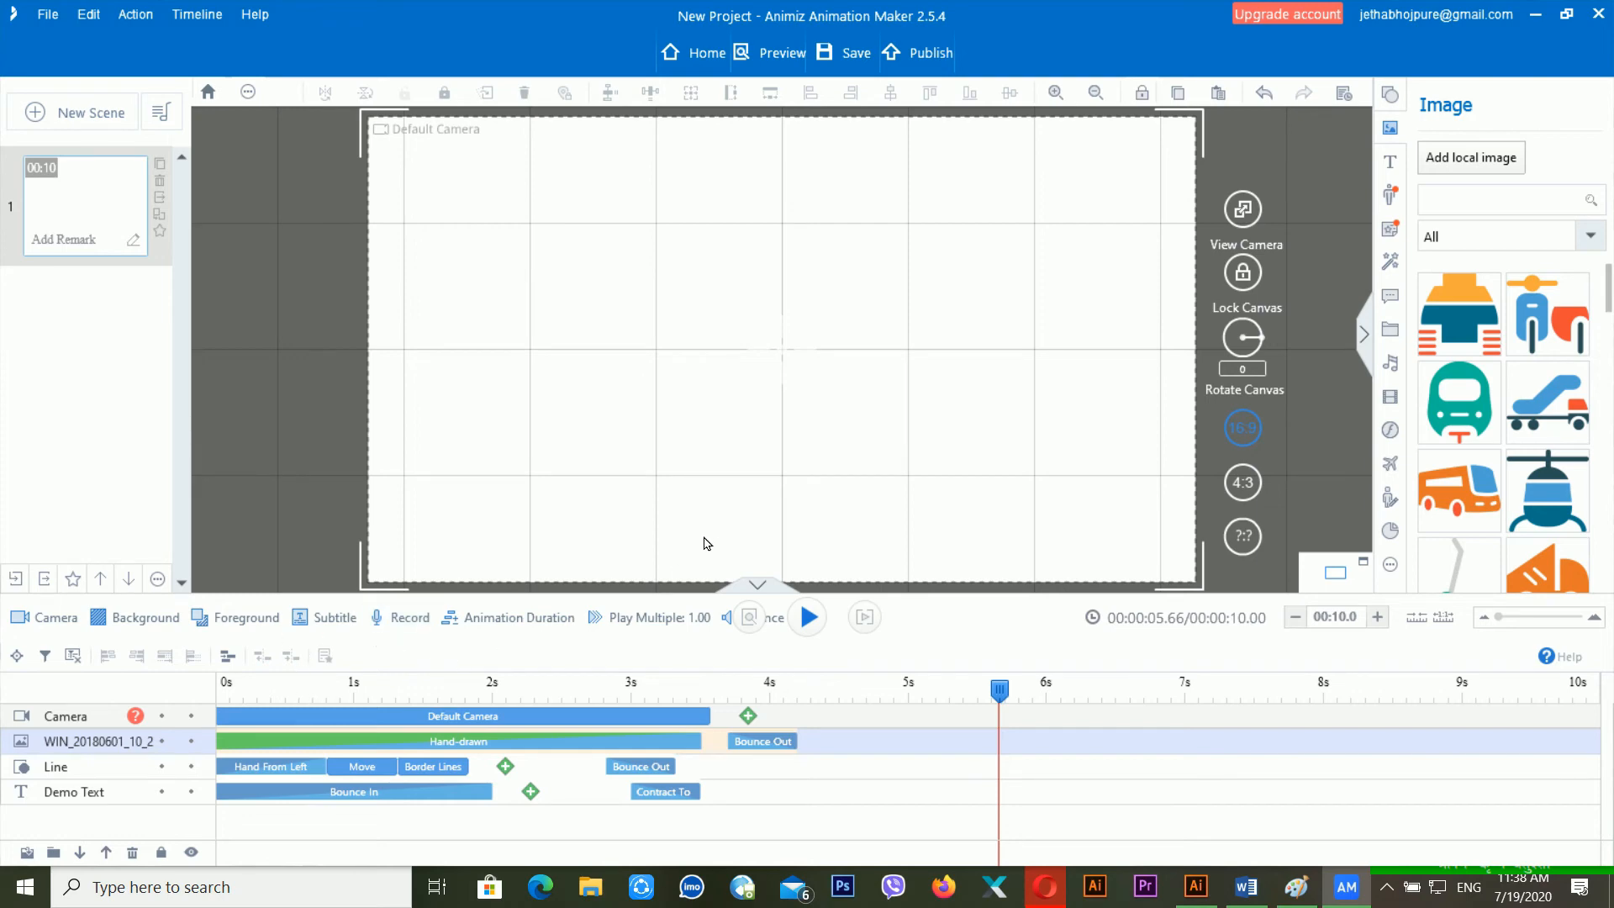
click(310, 688)
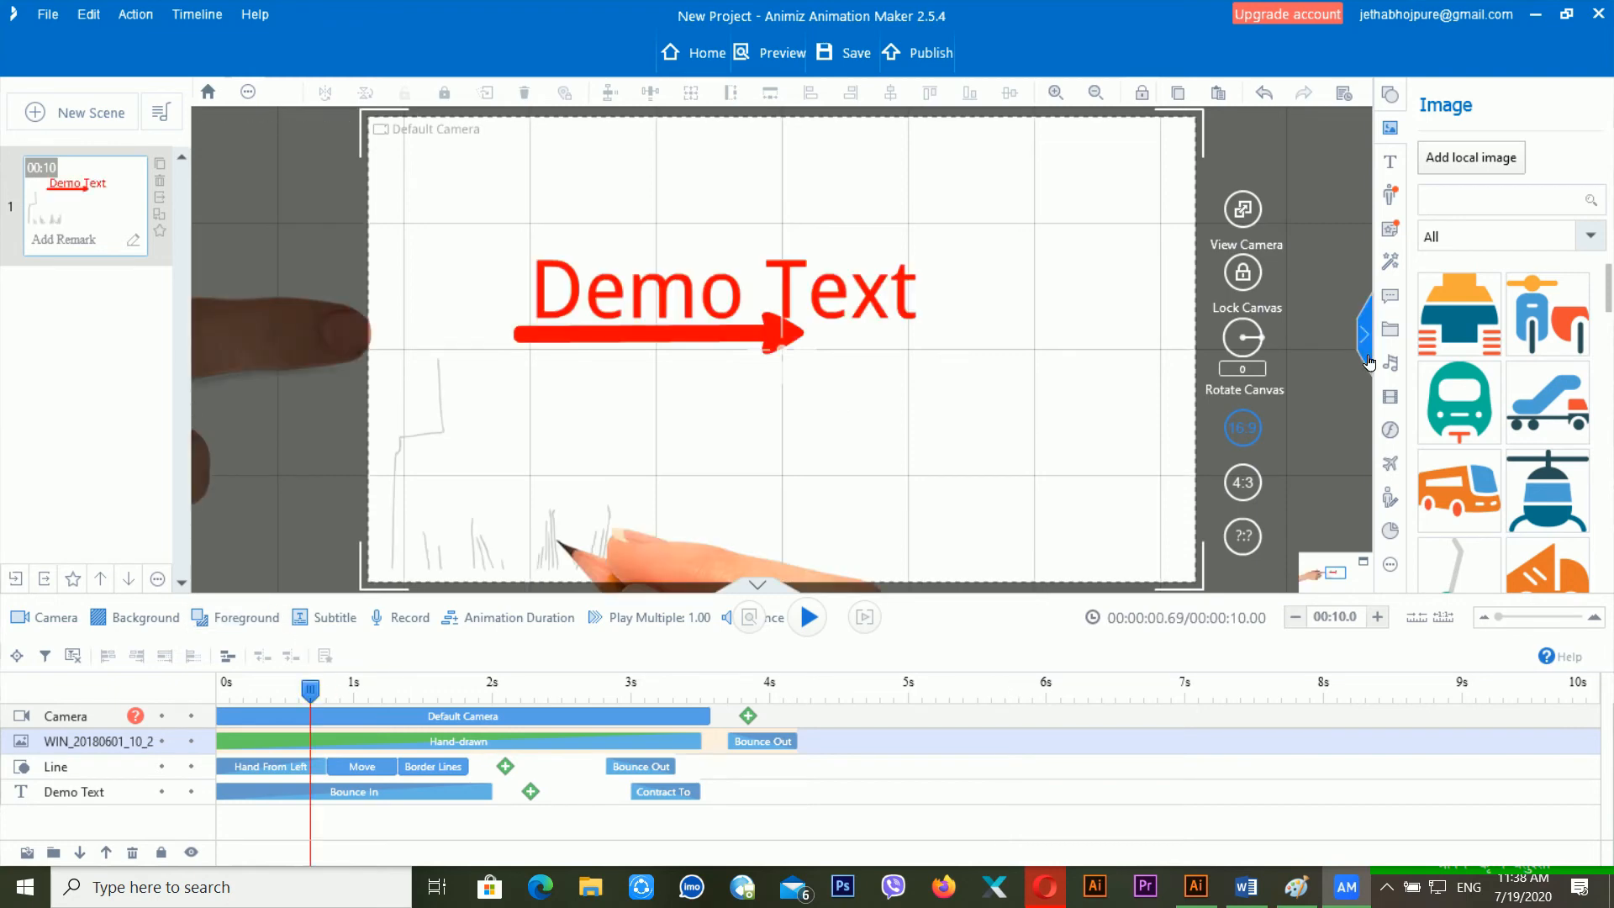